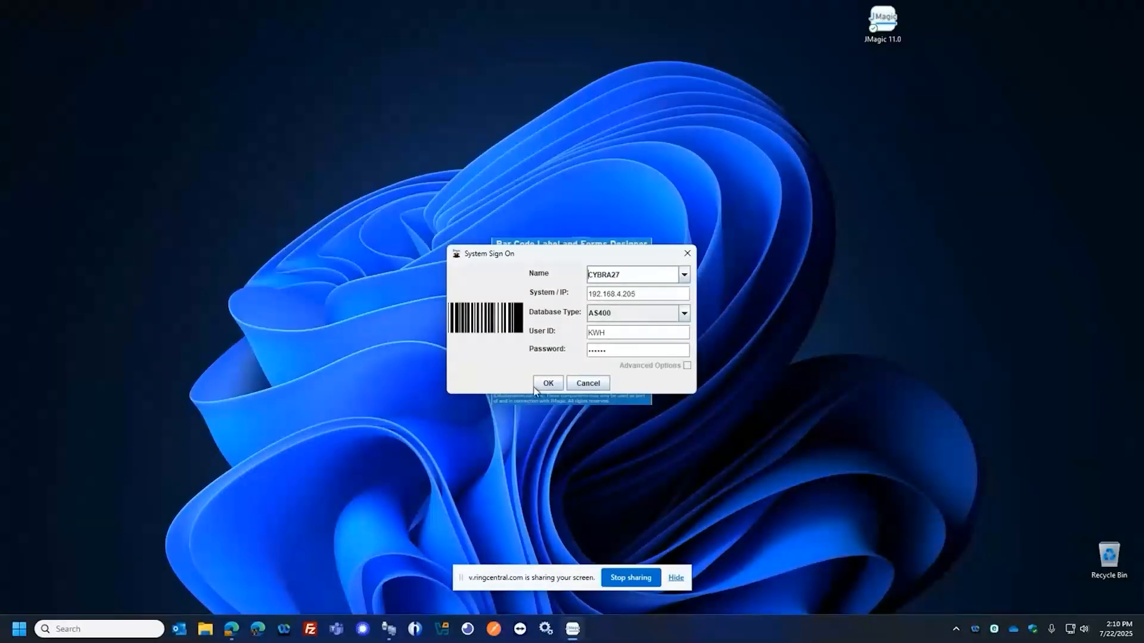
Step: Sign on to the CYBRA27 system with the stored credentials and accept the logon preferences with the existing user library WEBINAR
click(548, 384)
click(546, 384)
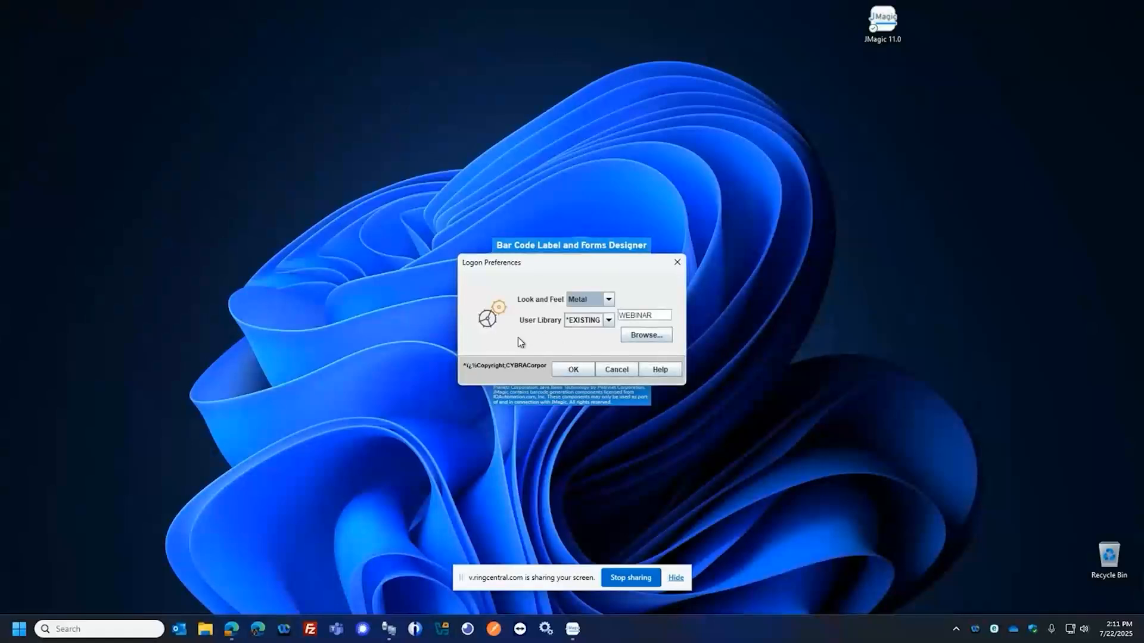
click(575, 373)
double_click(654, 317)
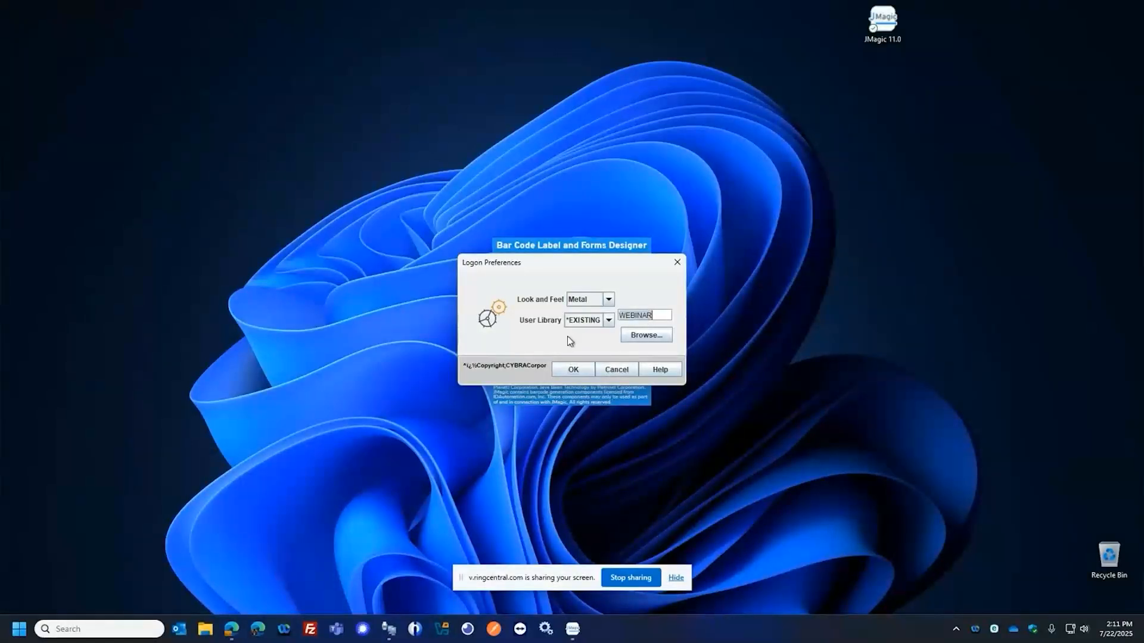
click(568, 370)
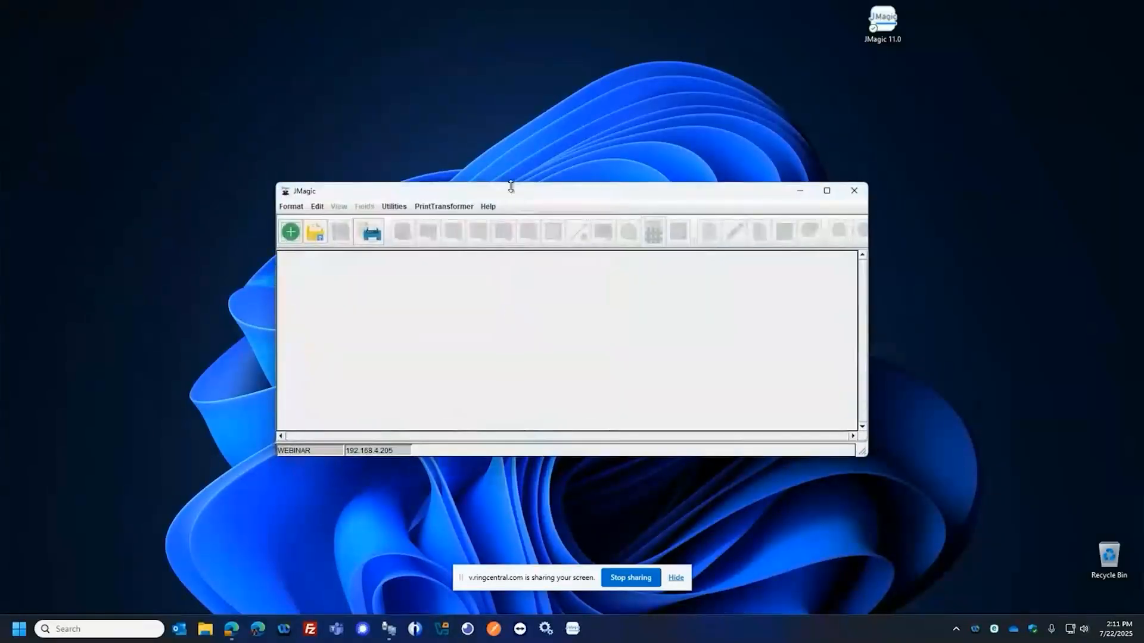
Step: Maximize the JMagic window, reopen the HPPCL5C/INVOICE format and show its list of data fields
double_click(511, 191)
click(16, 20)
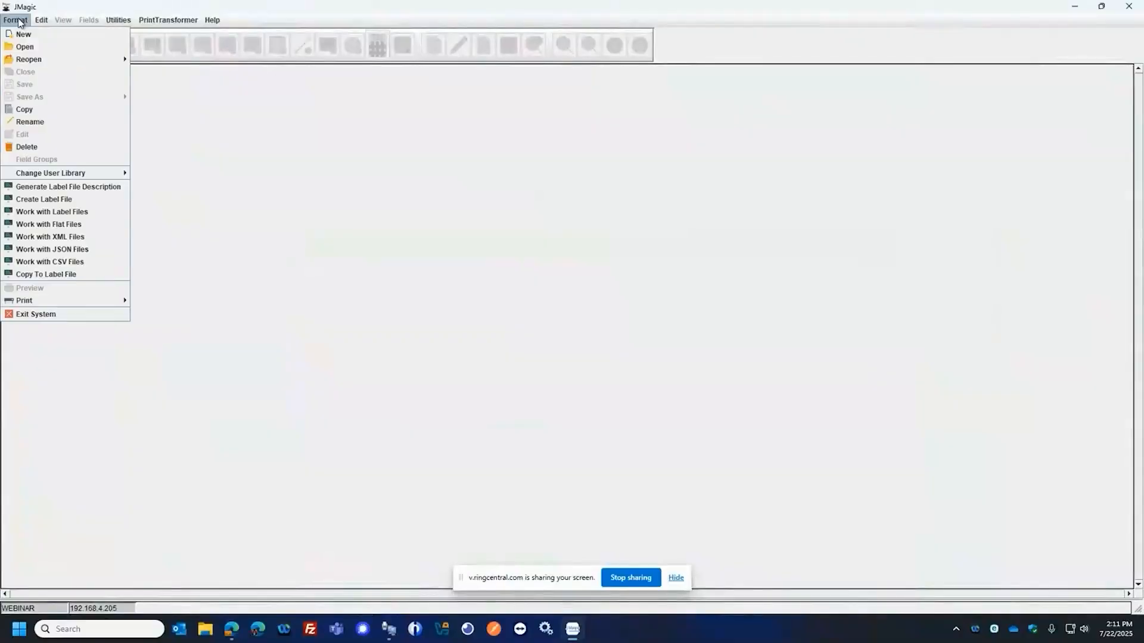
mouse_move(66, 58)
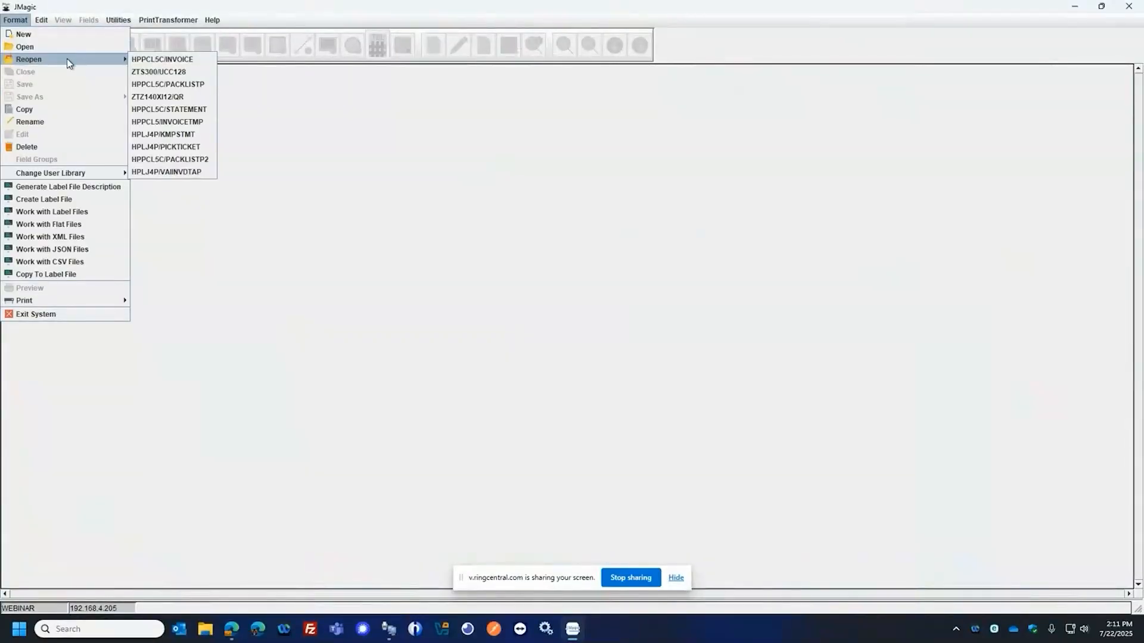
click(166, 60)
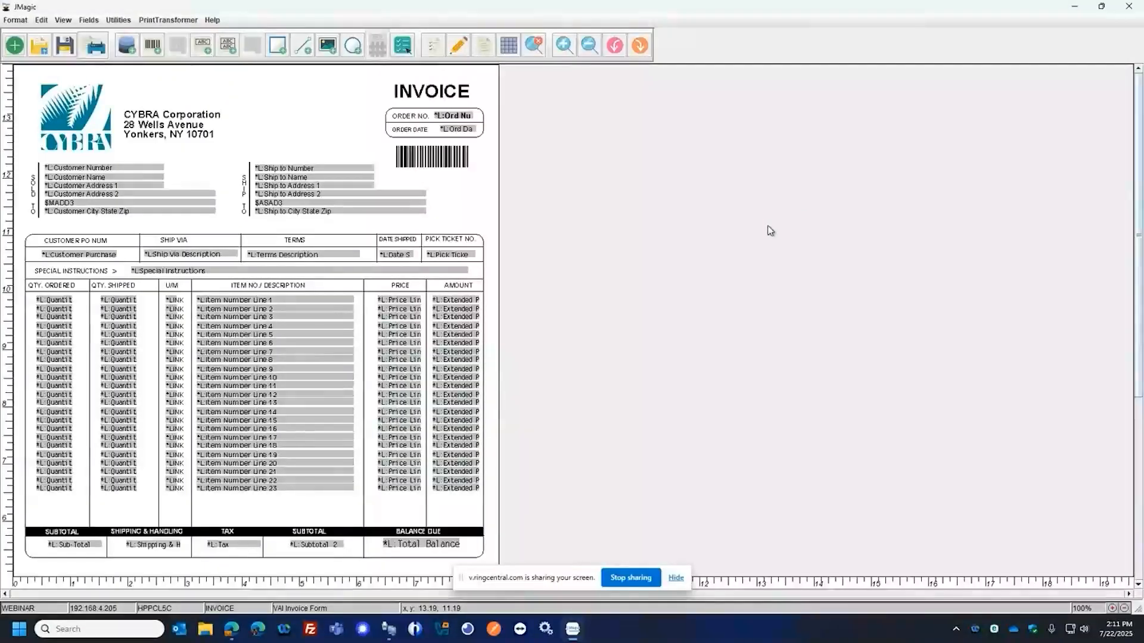
click(433, 44)
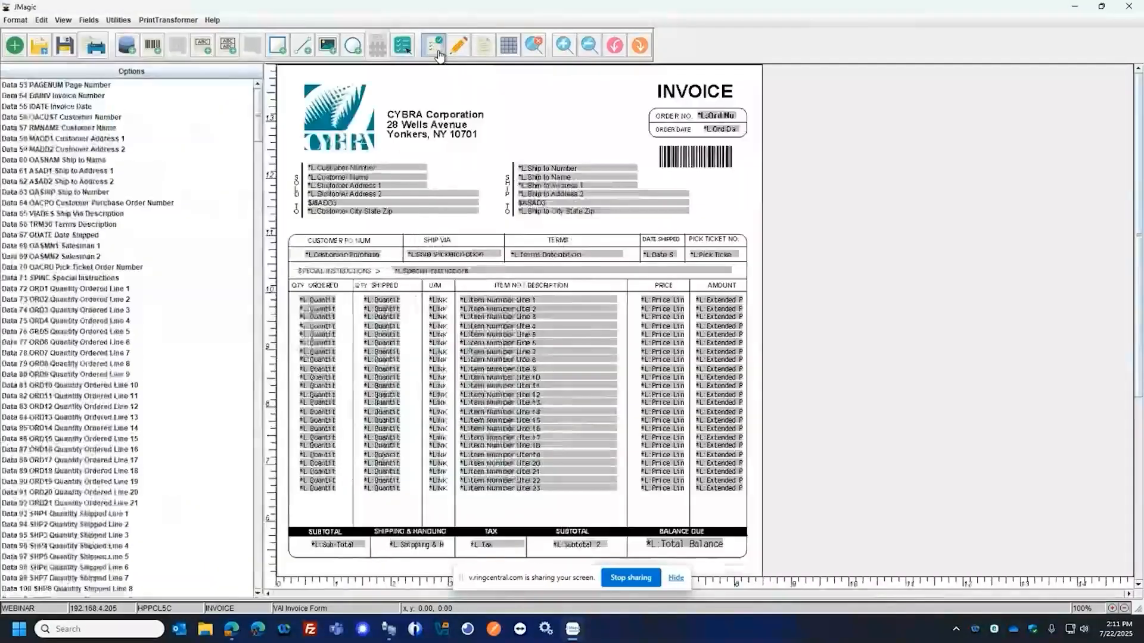
Step: Examine the invoice layout from the header and address blocks down to the shipping label area, variable graphic and terms text
drag(559, 149, 541, 216)
click(553, 139)
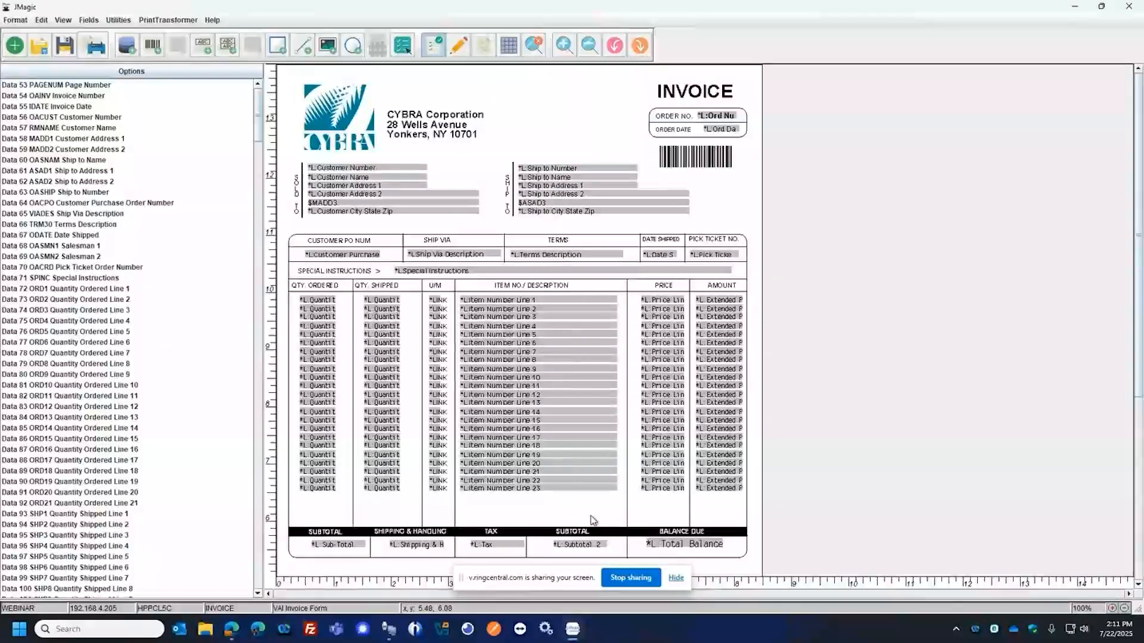
scroll(666, 474, down, 1)
scroll(666, 475, down, 2)
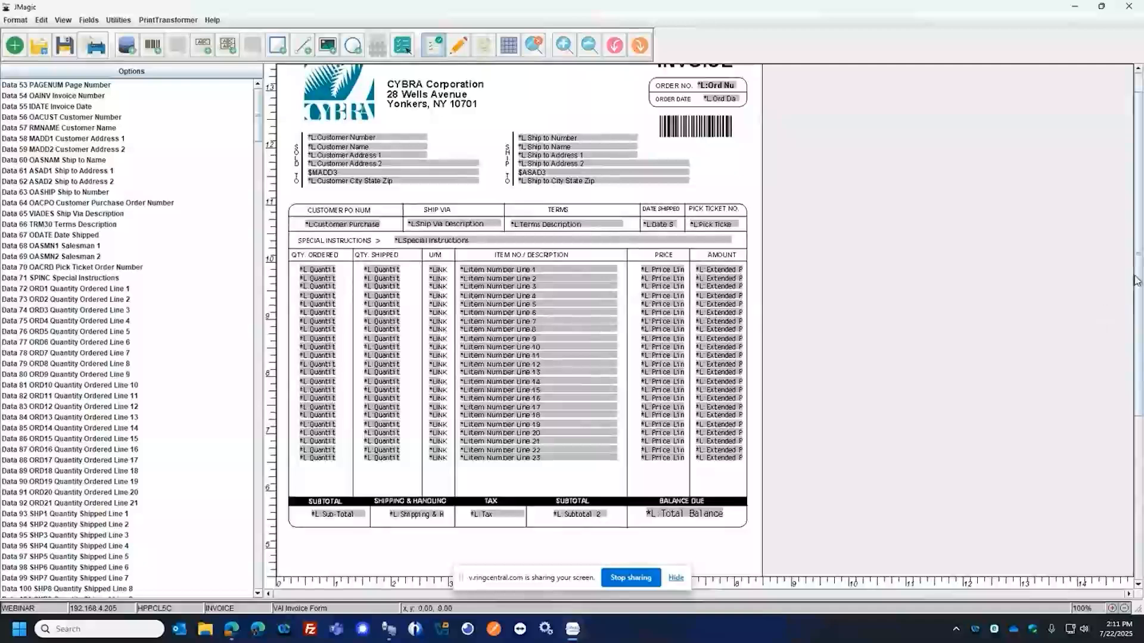
click(1134, 280)
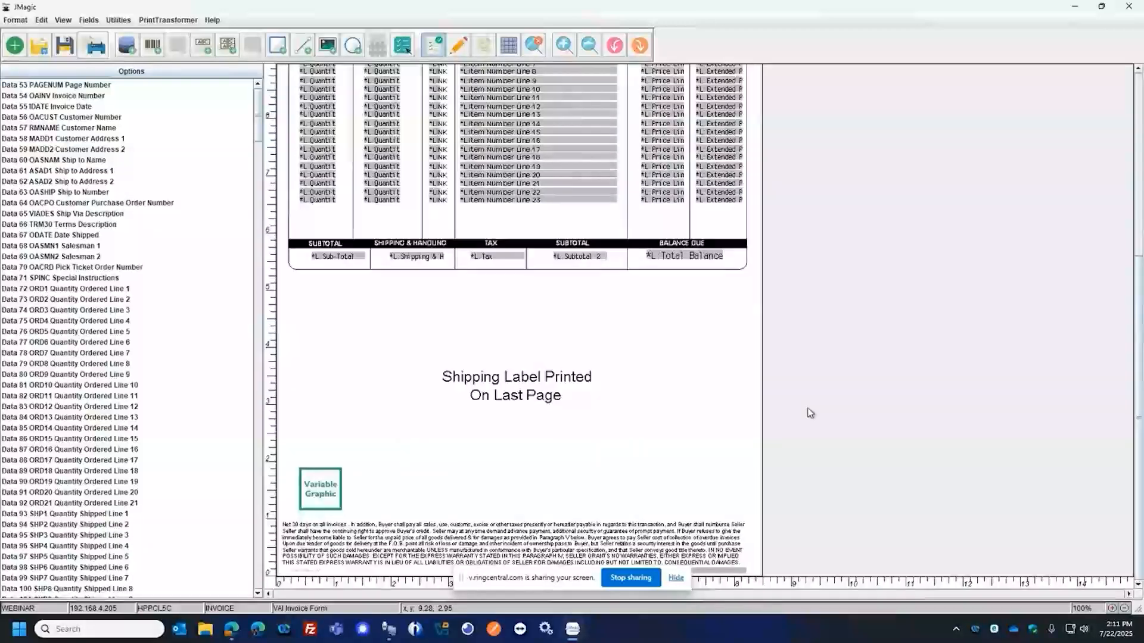
scroll(875, 332, up, 1)
scroll(877, 331, up, 4)
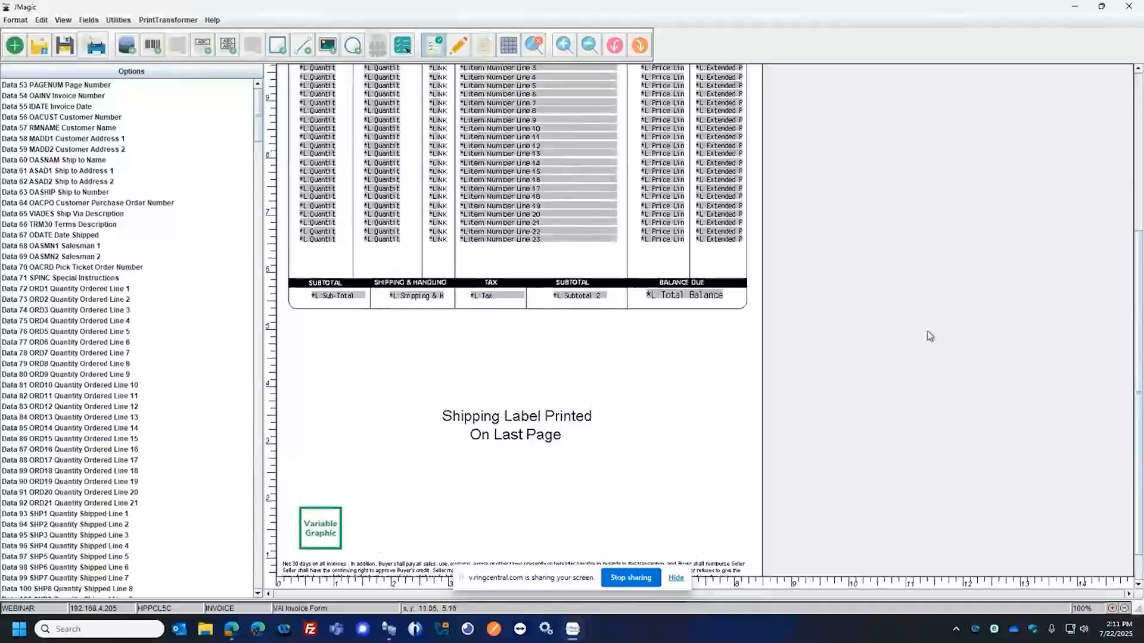
drag(1136, 472, 1135, 310)
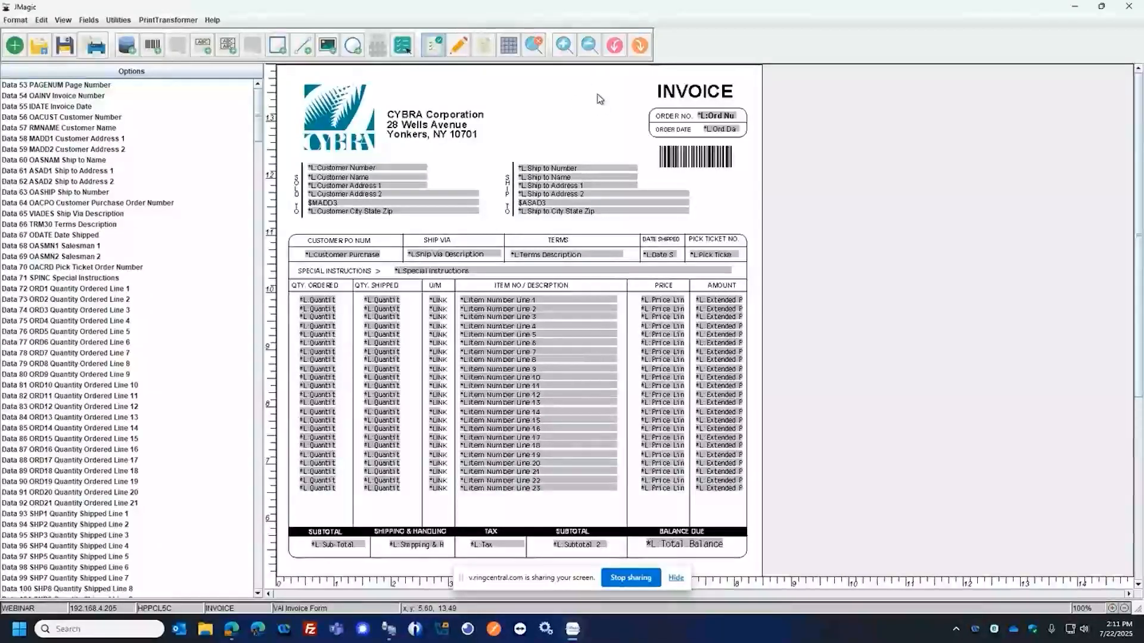
scroll(576, 152, down, 1)
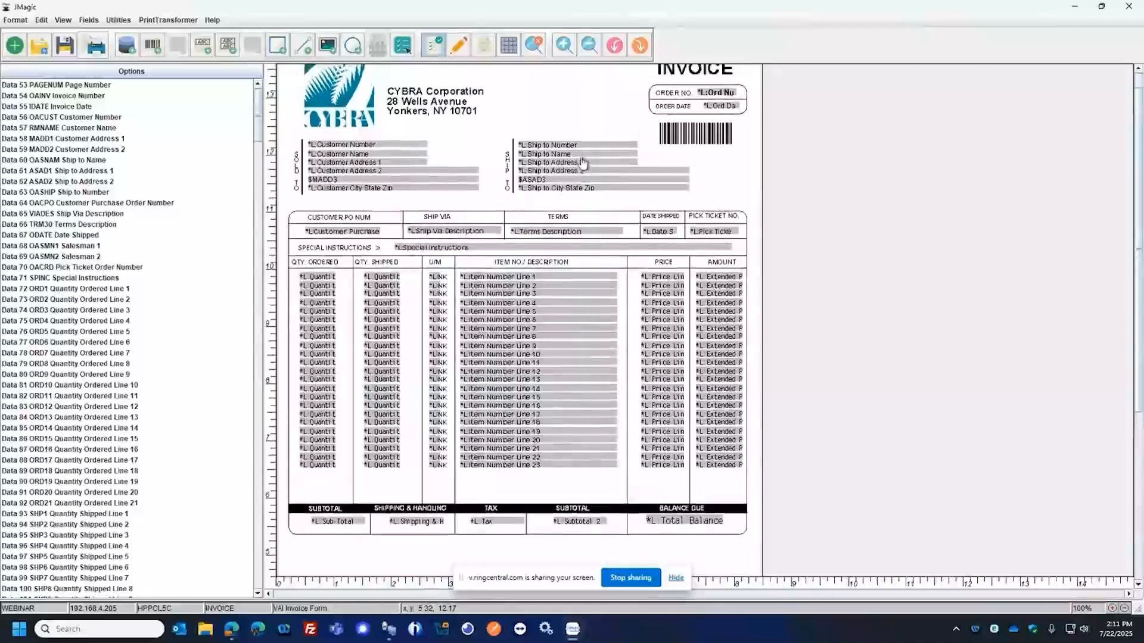
scroll(587, 154, up, 1)
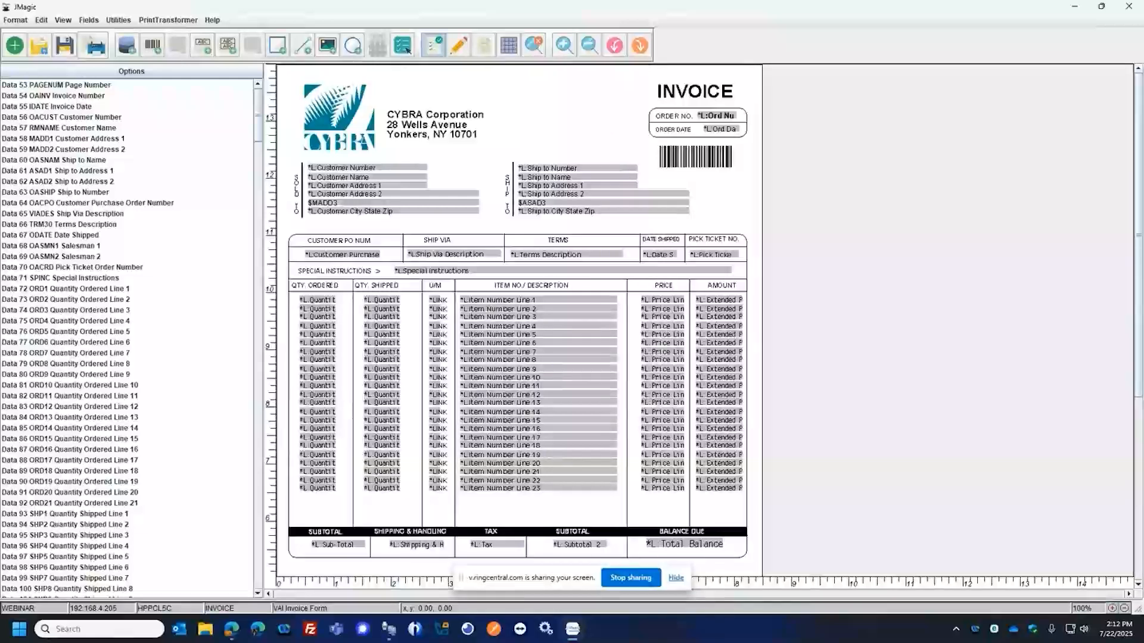
Step: Bring up the terminal session to examine the company name and address lines of spooled file VAIINV, then return to JMagic
drag(1143, 62, 334, 58)
drag(375, 202, 623, 217)
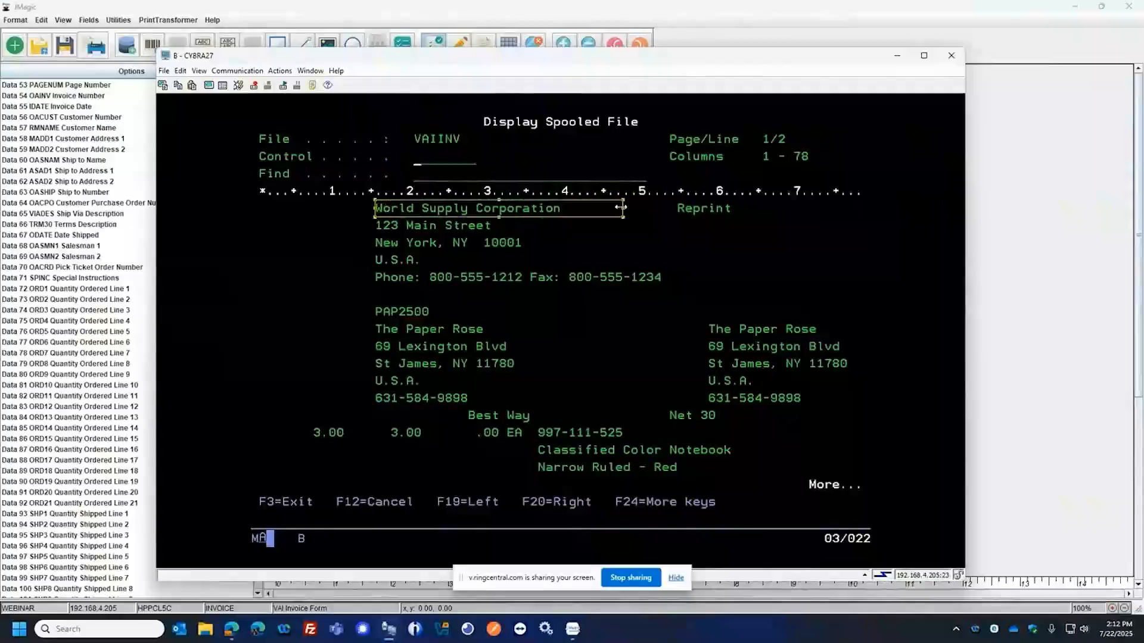
drag(376, 226, 630, 232)
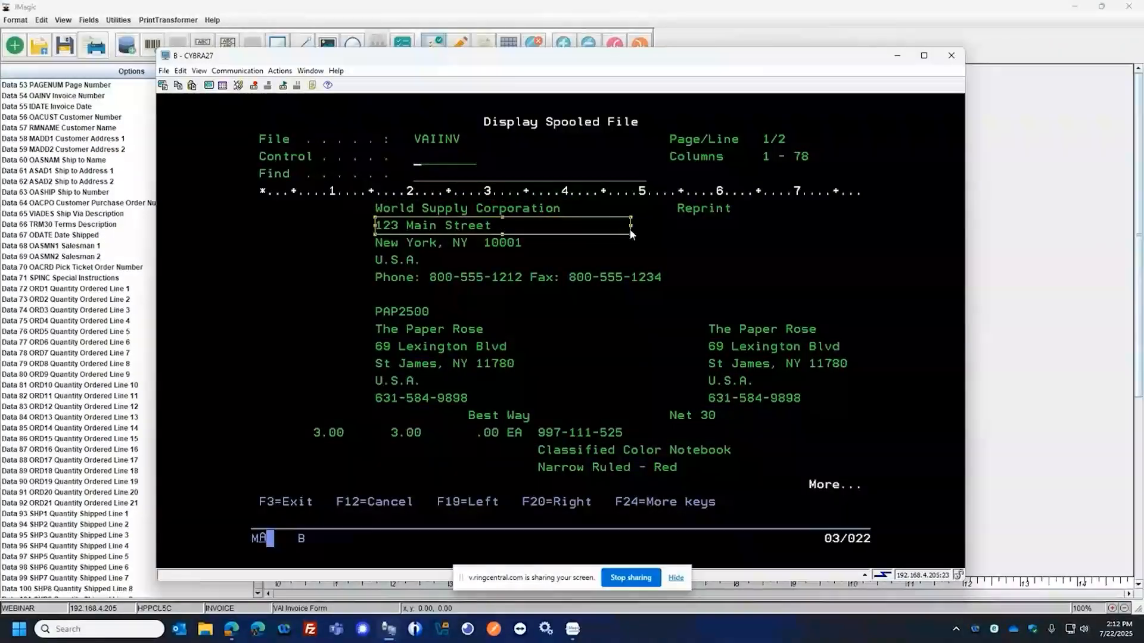
click(413, 246)
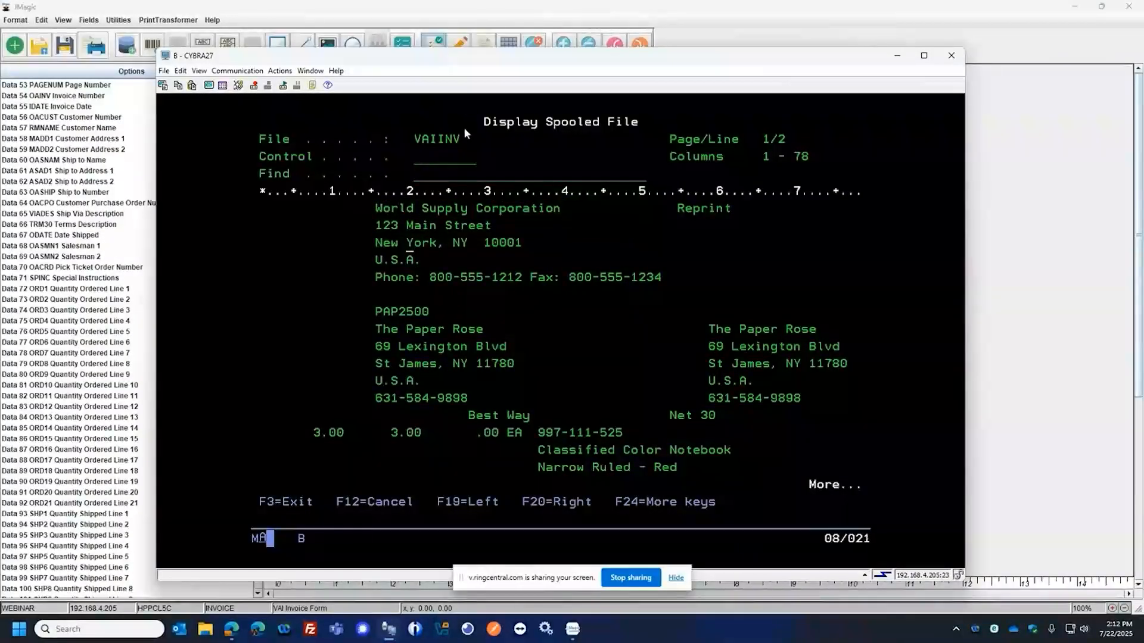
drag(457, 58, 1143, 59)
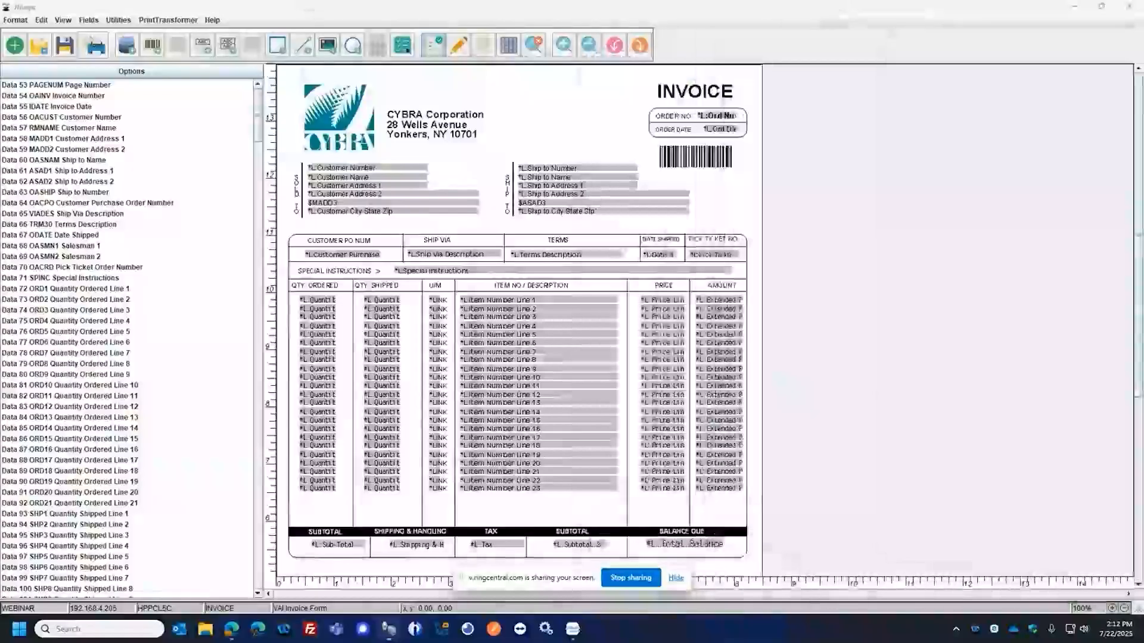
click(684, 10)
Step: Inspect the item lines and the totals section of the invoice form
scroll(578, 333, down, 3)
scroll(581, 339, up, 3)
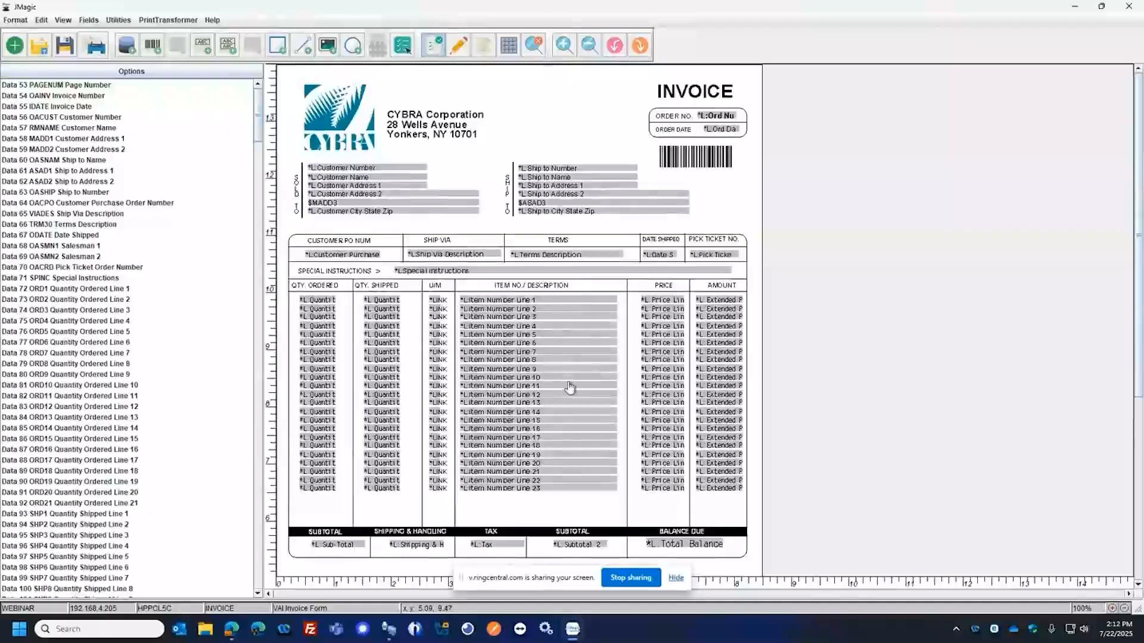
drag(282, 528, 763, 558)
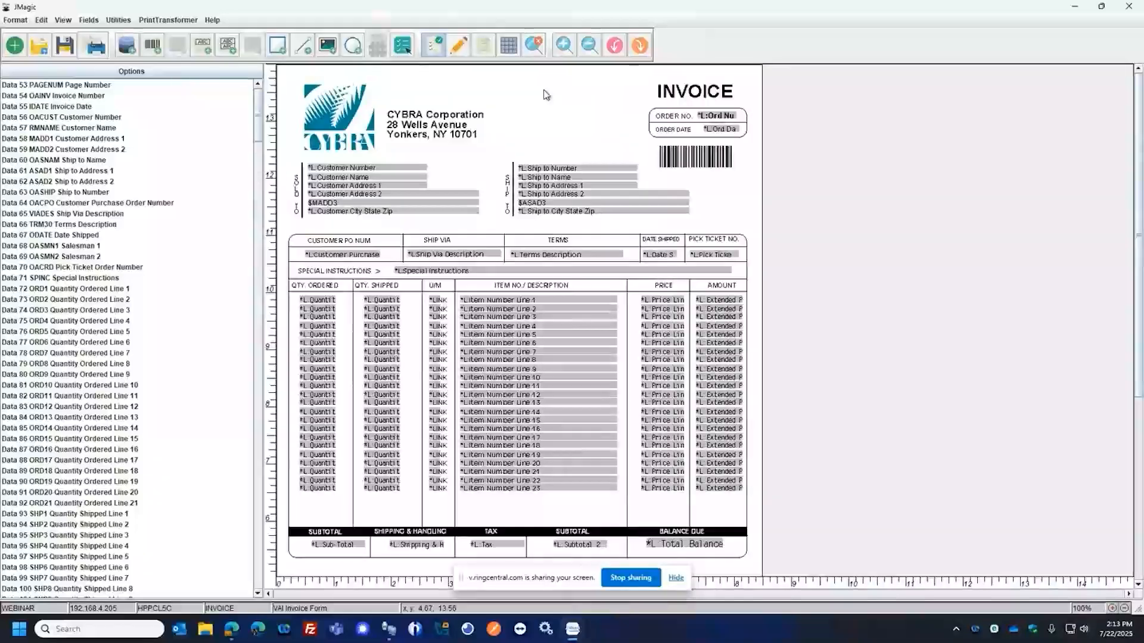
Step: Preview the invoice form with spooled file VAIINV for records *FIRST to *LAST
click(534, 48)
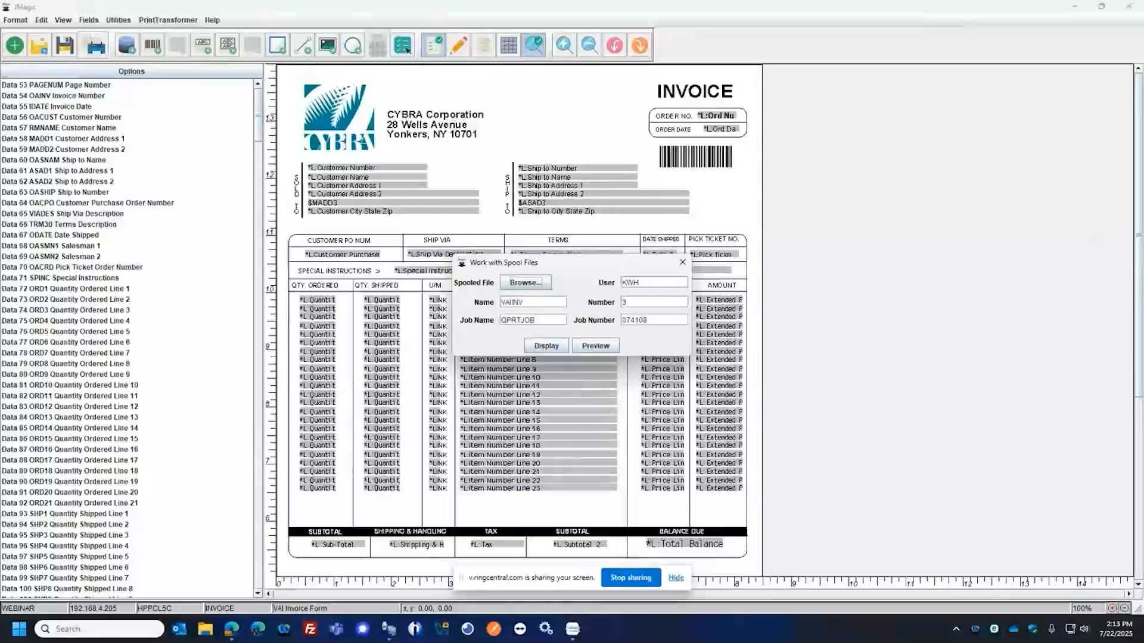
mouse_move(1143, 59)
mouse_down()
mouse_move(985, 84)
mouse_move(602, 76)
mouse_move(1143, 80)
mouse_up()
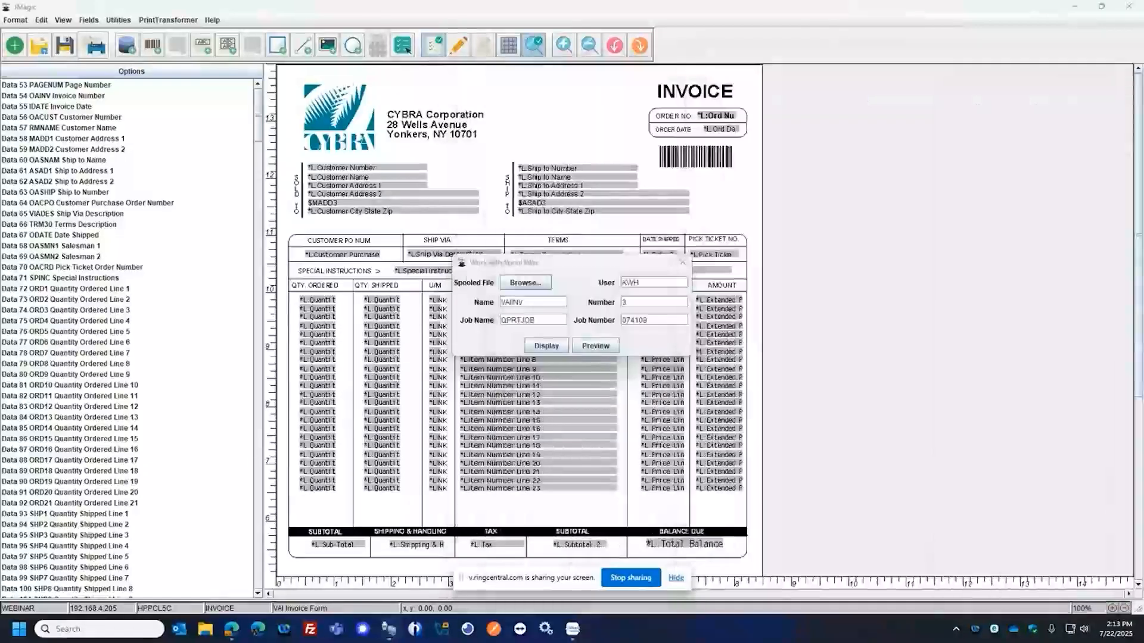
click(580, 265)
click(596, 346)
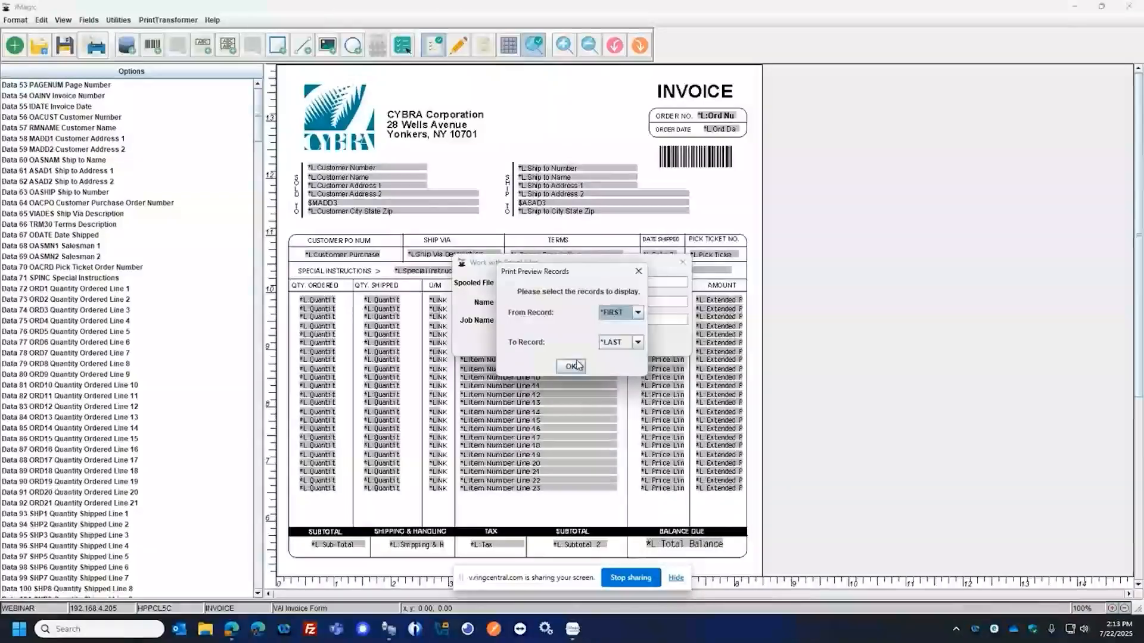
click(572, 366)
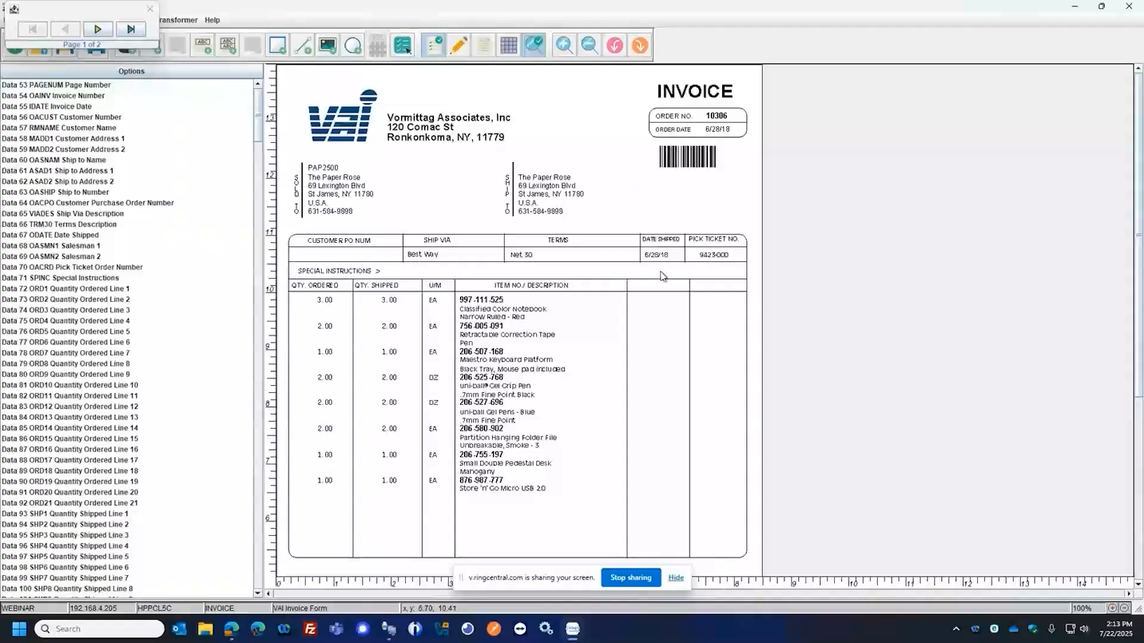
Step: Review both pages of the merged invoice preview, moving the page navigator beside the form, and close the preview
scroll(663, 276, down, 3)
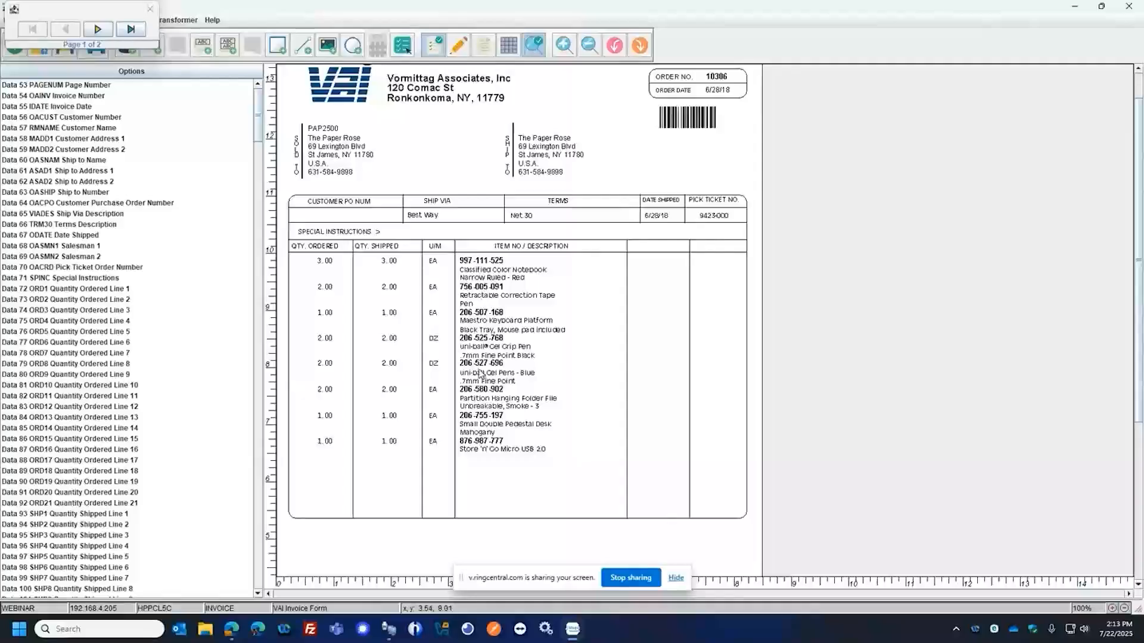
scroll(417, 414, down, 2)
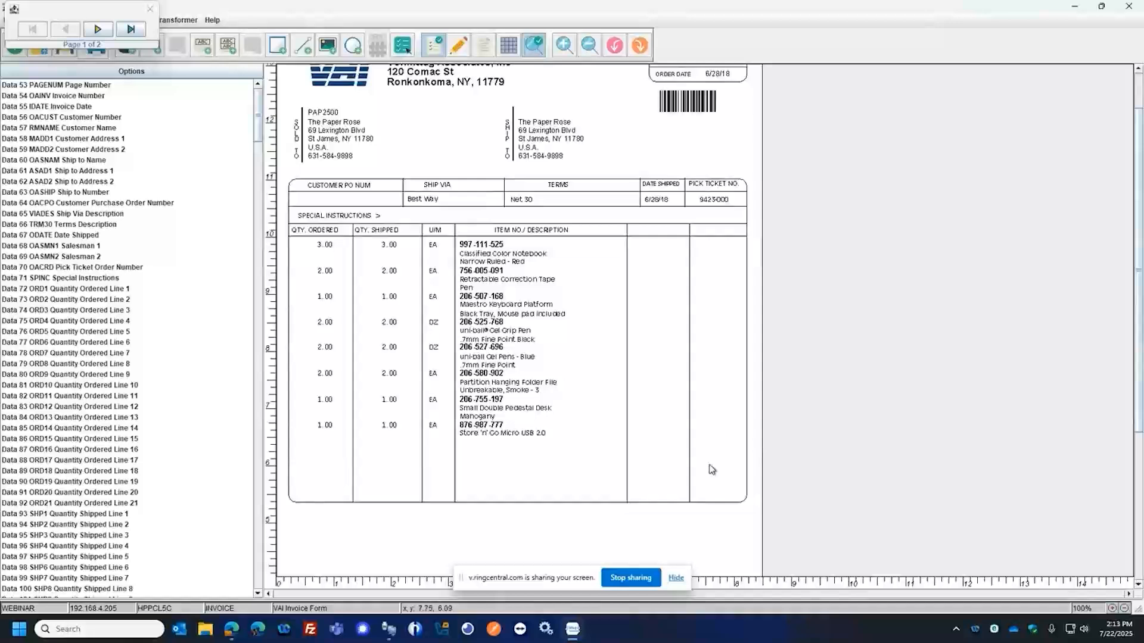
scroll(622, 457, up, 1)
scroll(622, 457, up, 5)
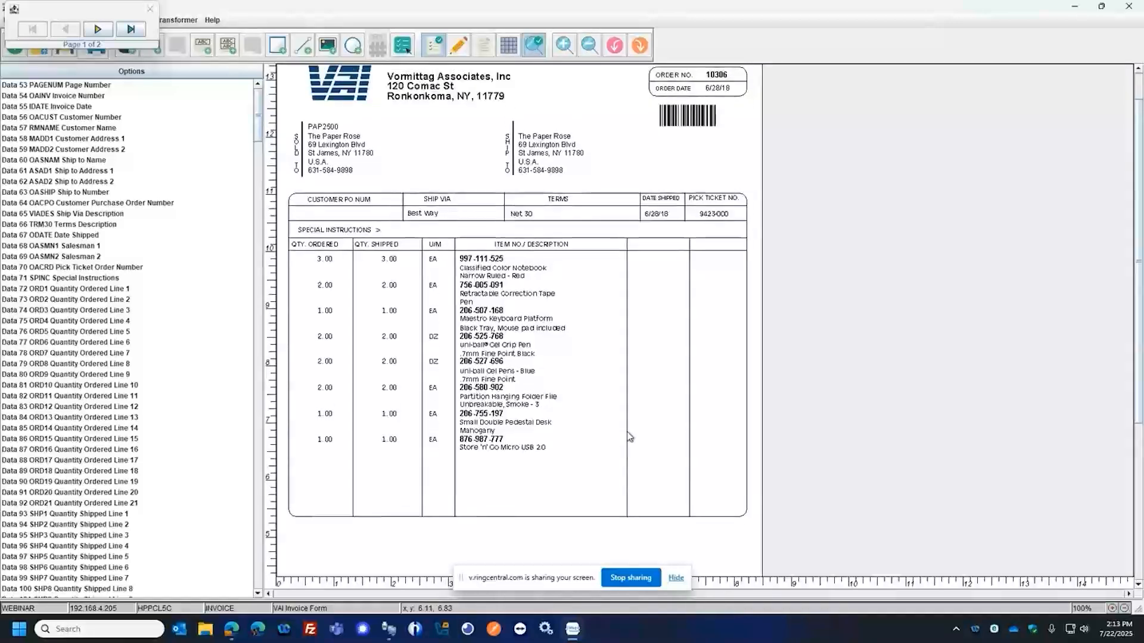
drag(84, 8, 847, 191)
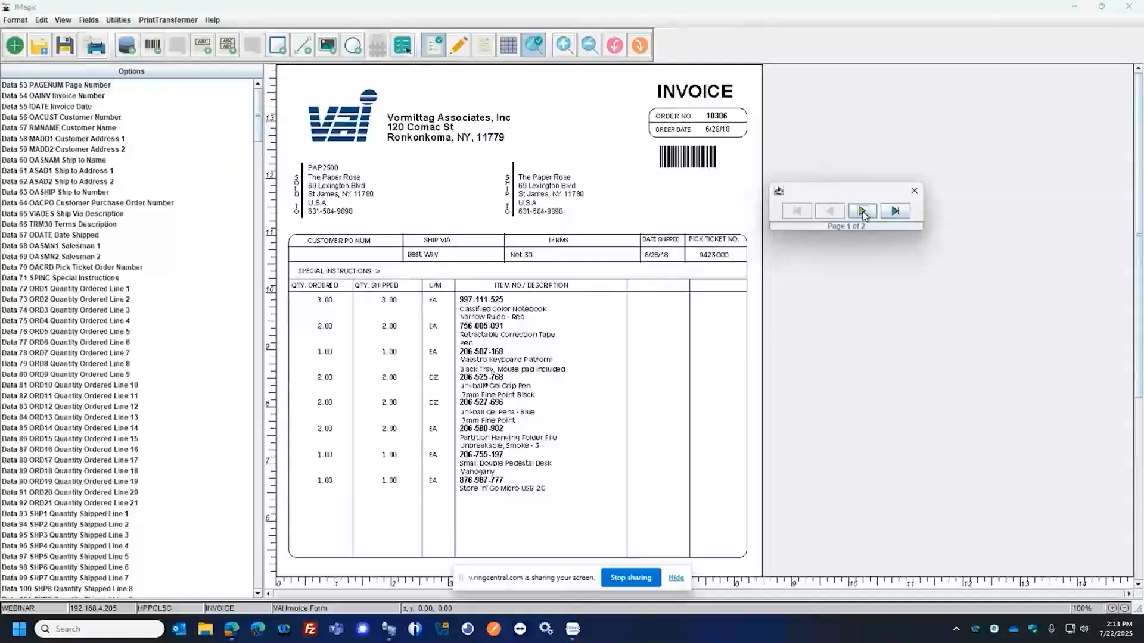
click(863, 211)
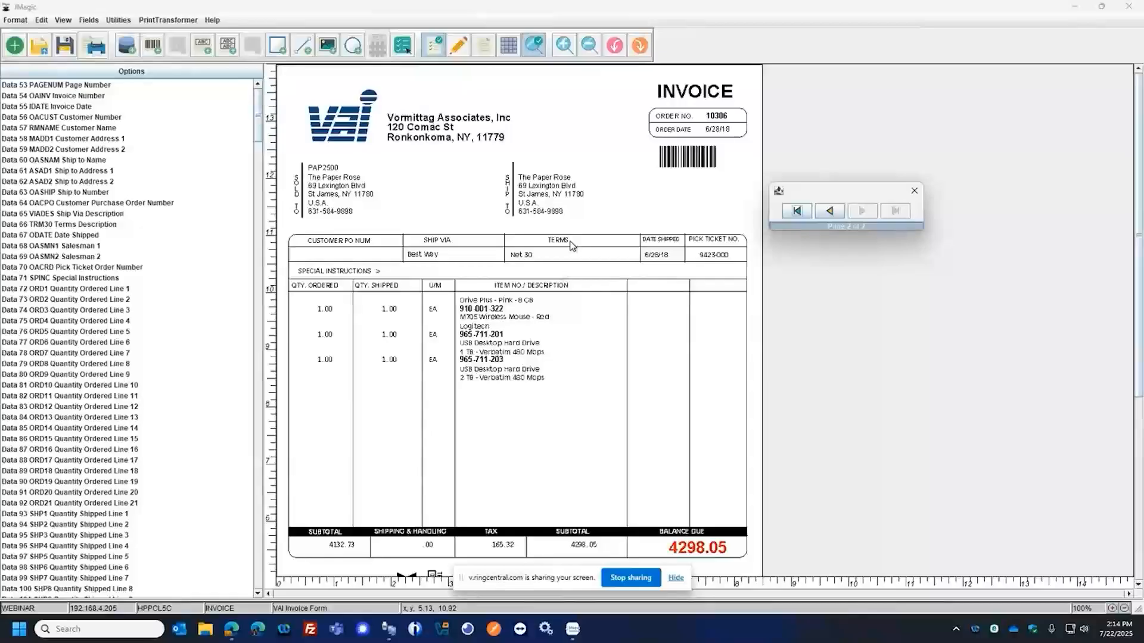
click(914, 190)
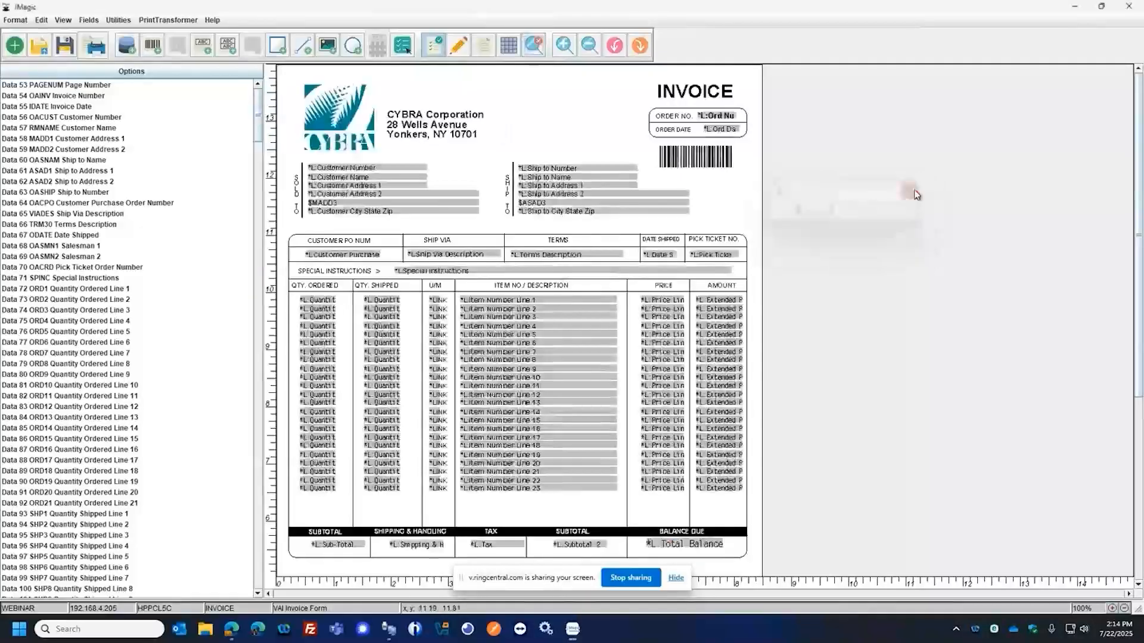
Step: Open the PrintTransformer conditions, enlarge the conditions window beside the form and select condition #2 TOTALS: Totals Section
click(170, 20)
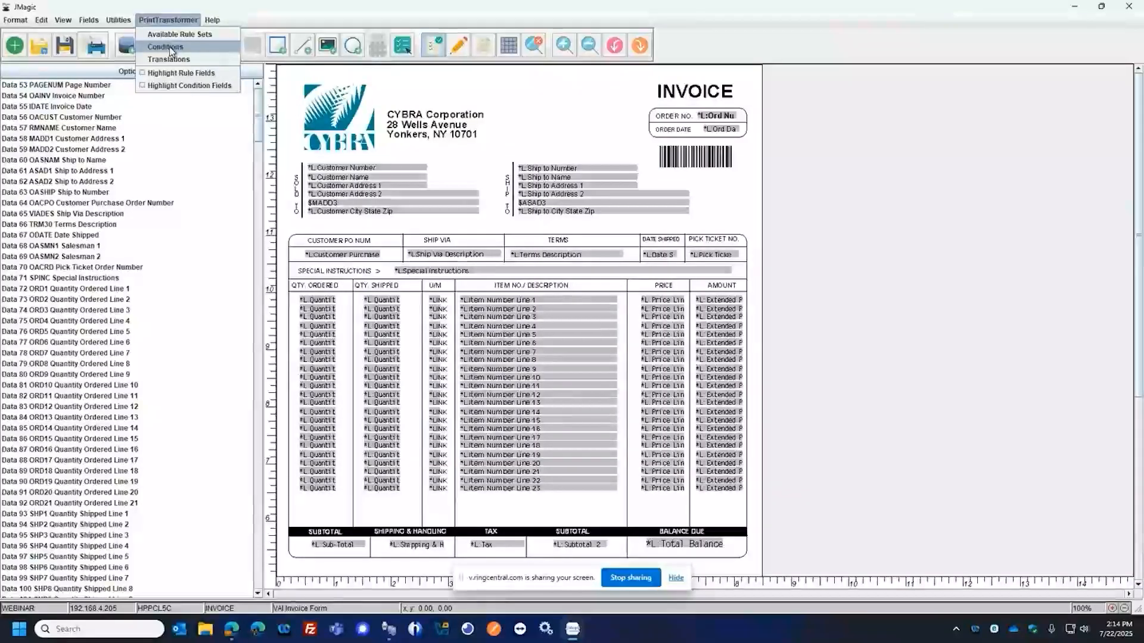
click(169, 48)
drag(554, 232, 727, 95)
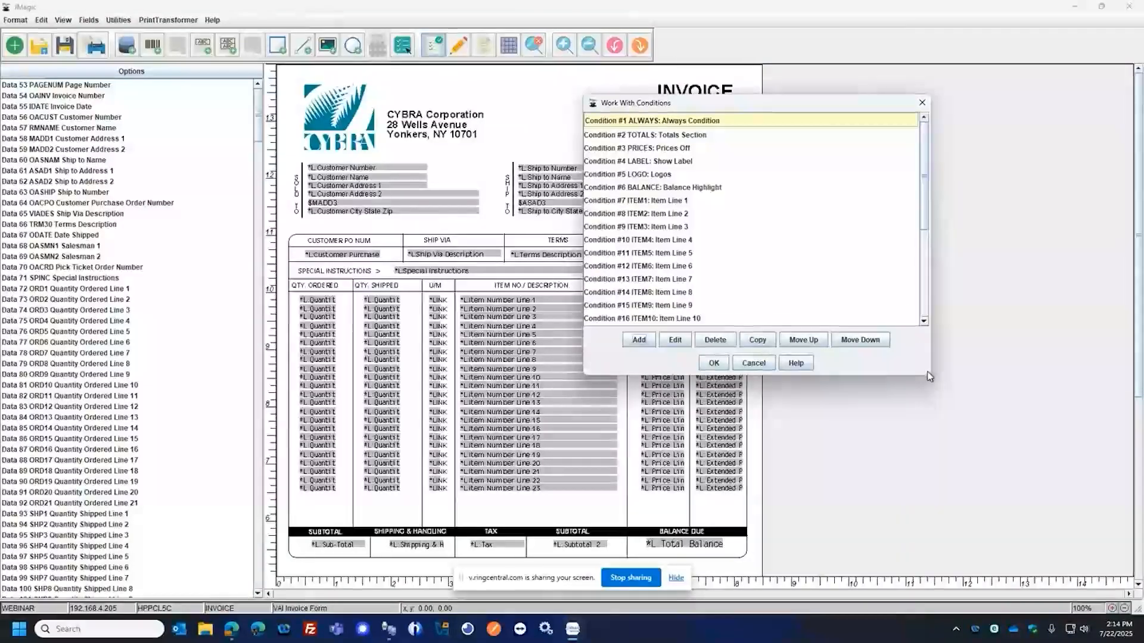
drag(928, 375, 960, 481)
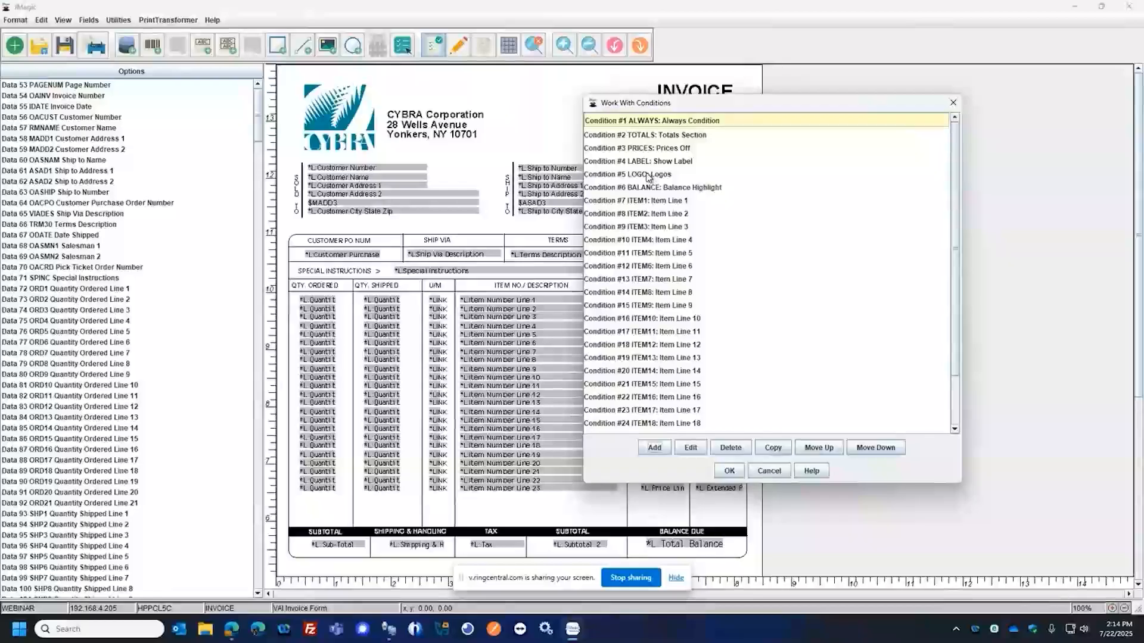
scroll(761, 255, down, 1)
scroll(760, 255, up, 1)
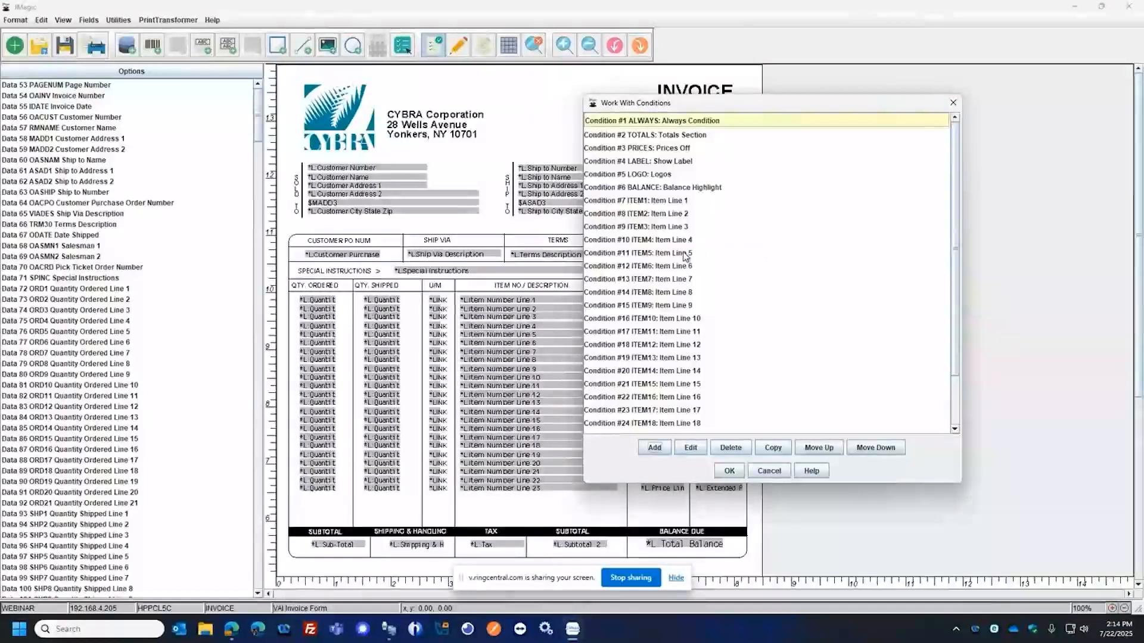
click(645, 135)
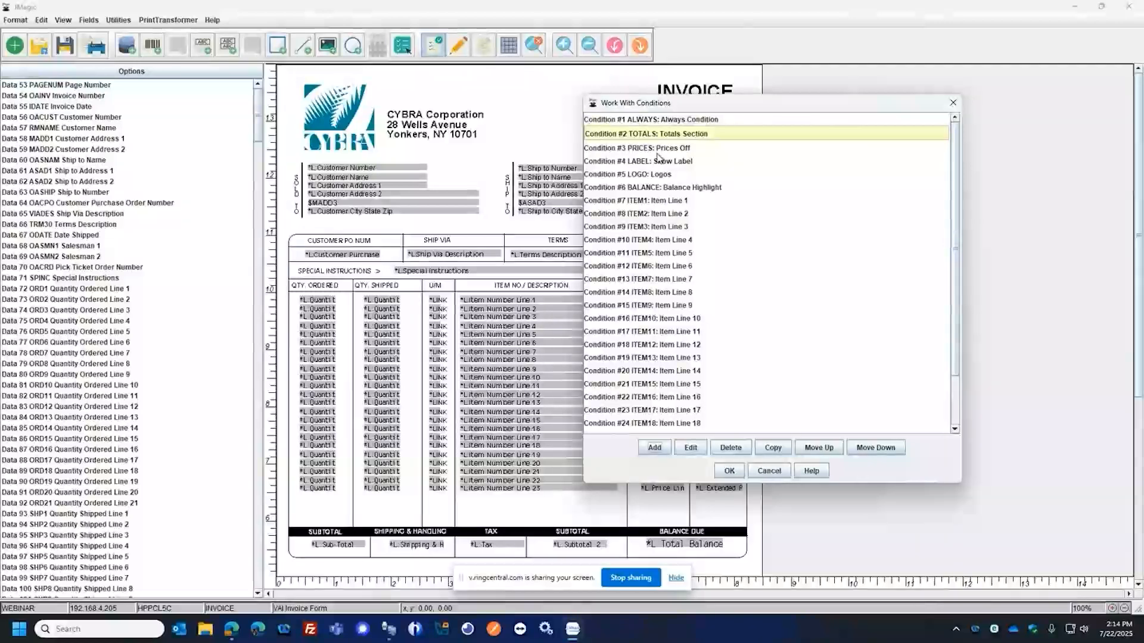
Step: Open condition #2 TOTALS for editing, and enlarge and reposition its window to show the full action list
click(691, 448)
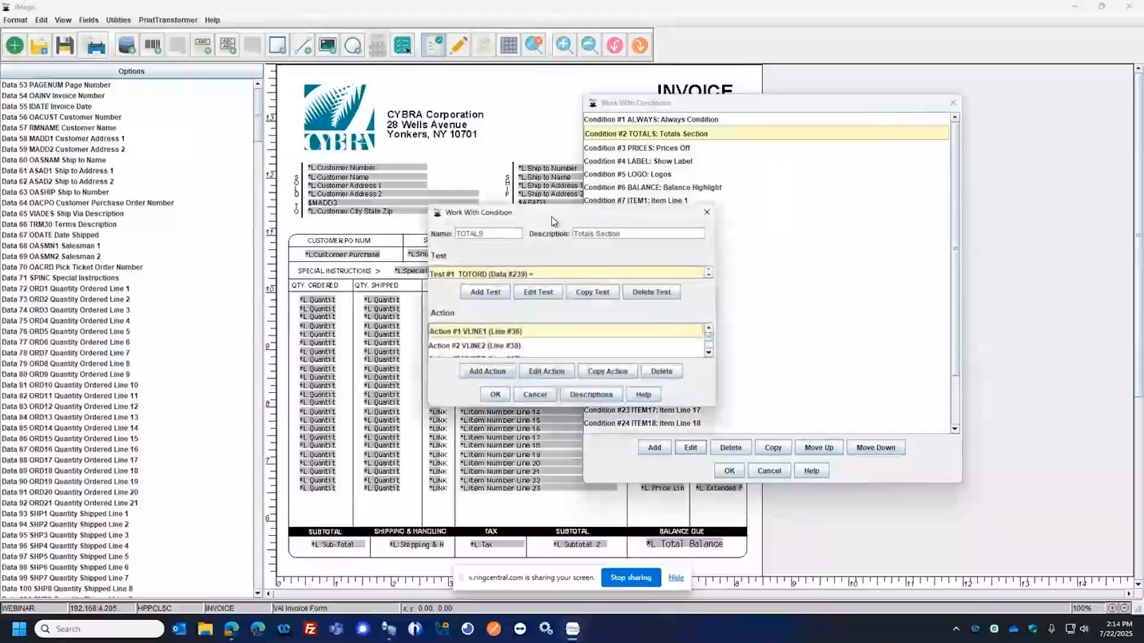
drag(735, 358, 890, 482)
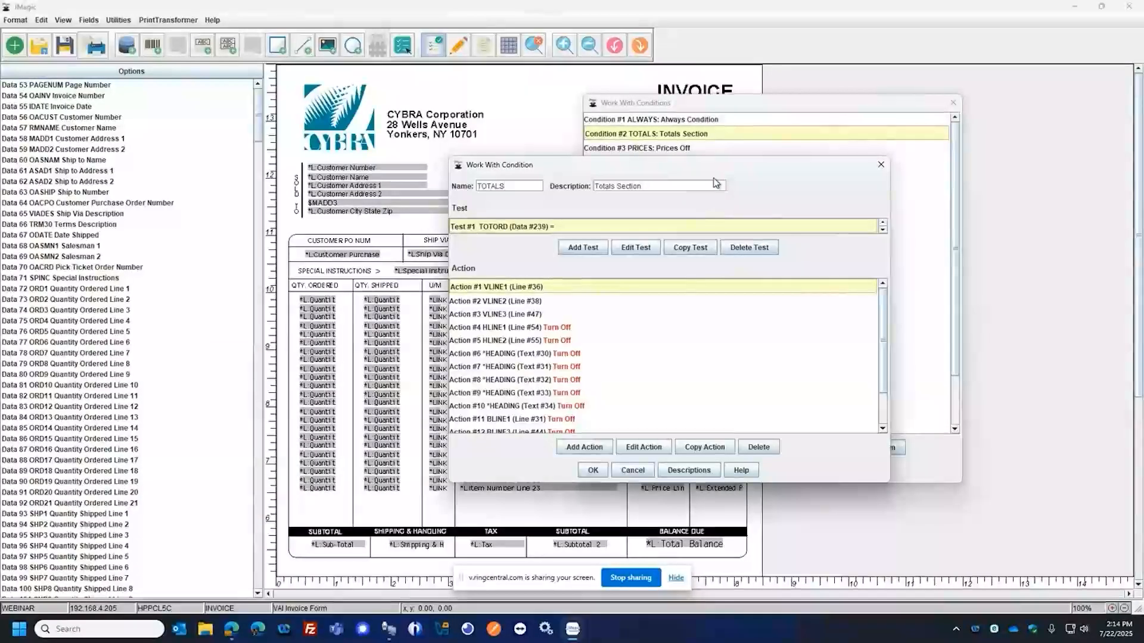
drag(554, 164, 604, 149)
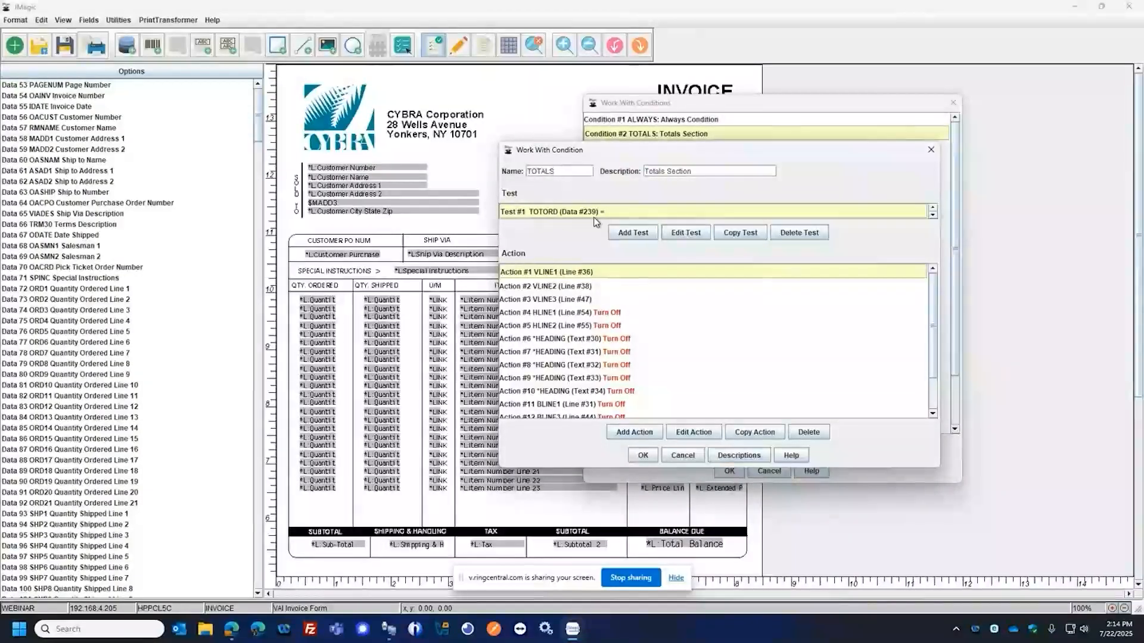
Step: Examine Test #1 of the TOTALS condition, including its field list, comparison operators and constant, and cancel the test editor
click(695, 234)
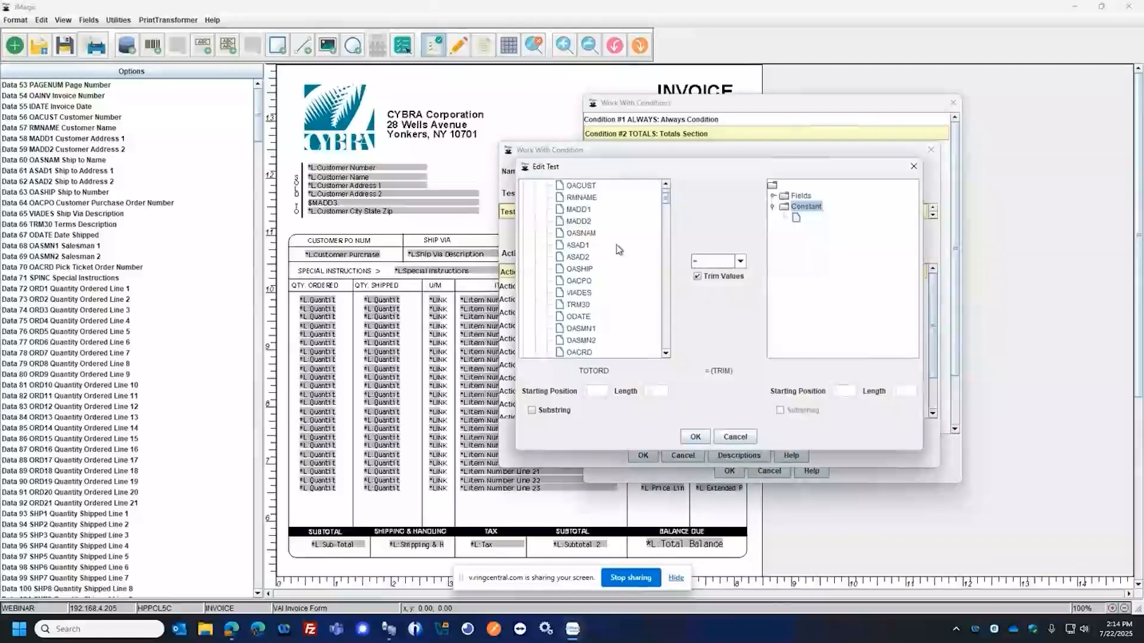
scroll(615, 241, up, 2)
scroll(581, 268, down, 10)
scroll(593, 278, down, 8)
click(719, 265)
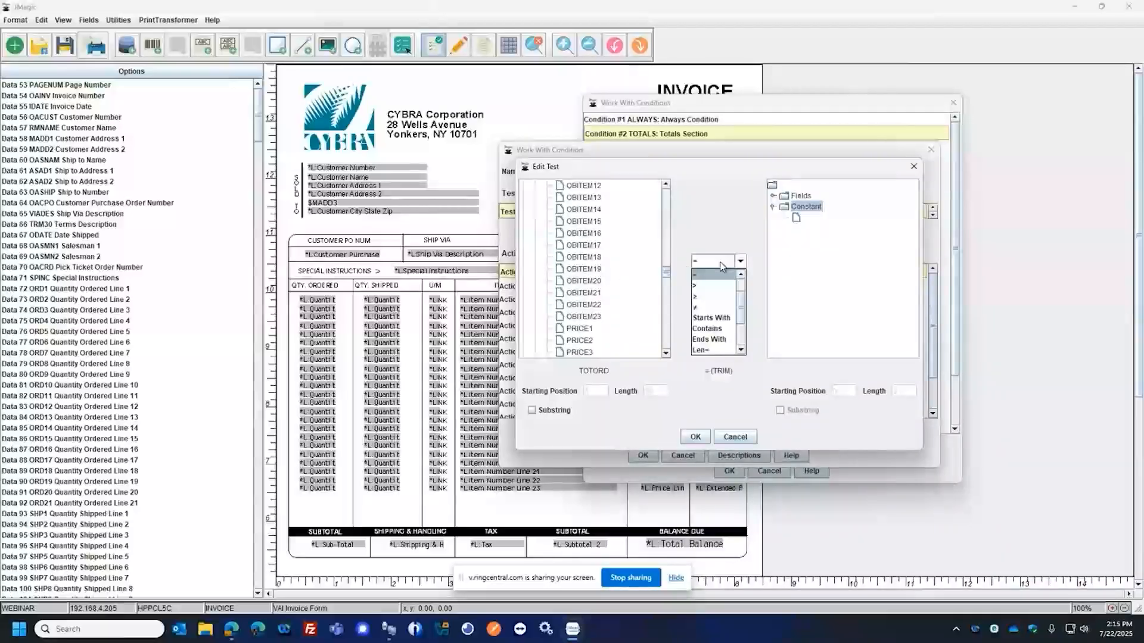
scroll(712, 301, up, 1)
scroll(710, 302, down, 2)
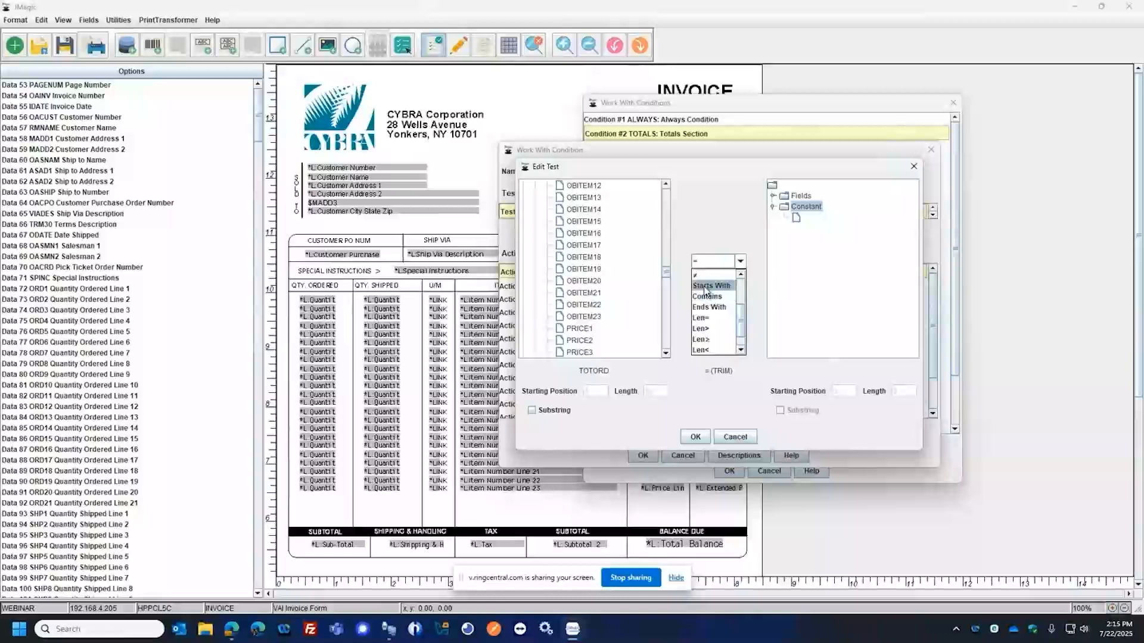
click(701, 224)
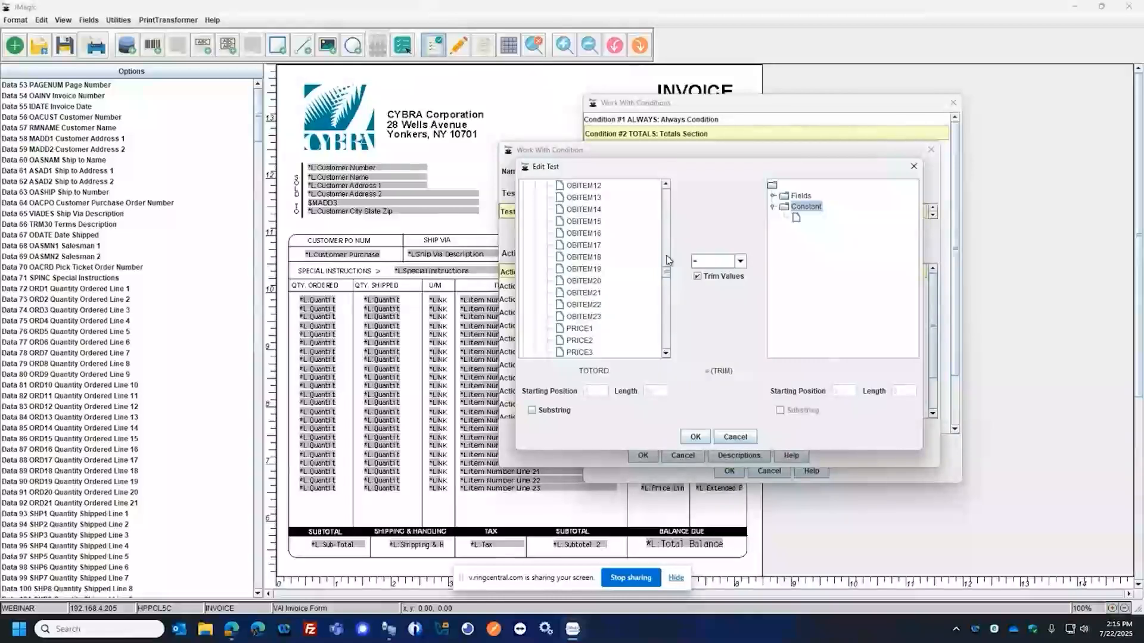
scroll(608, 306, up, 10)
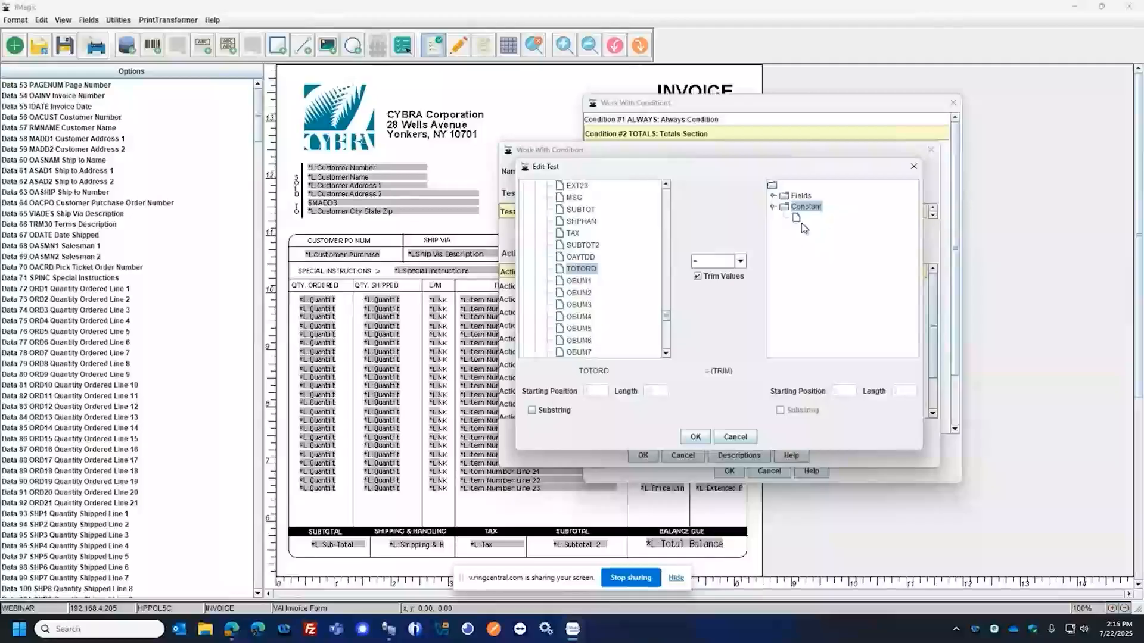
click(734, 438)
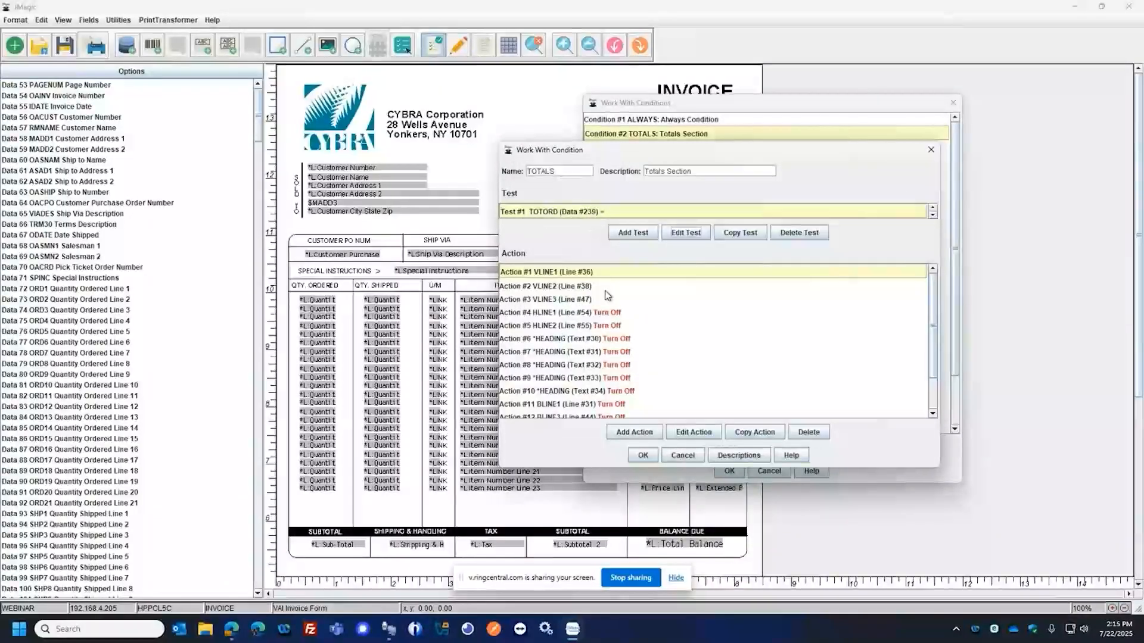
Step: Review the complete list of actions in the TOTALS condition, including the lines, headings and box it switches on or off
scroll(614, 325, down, 3)
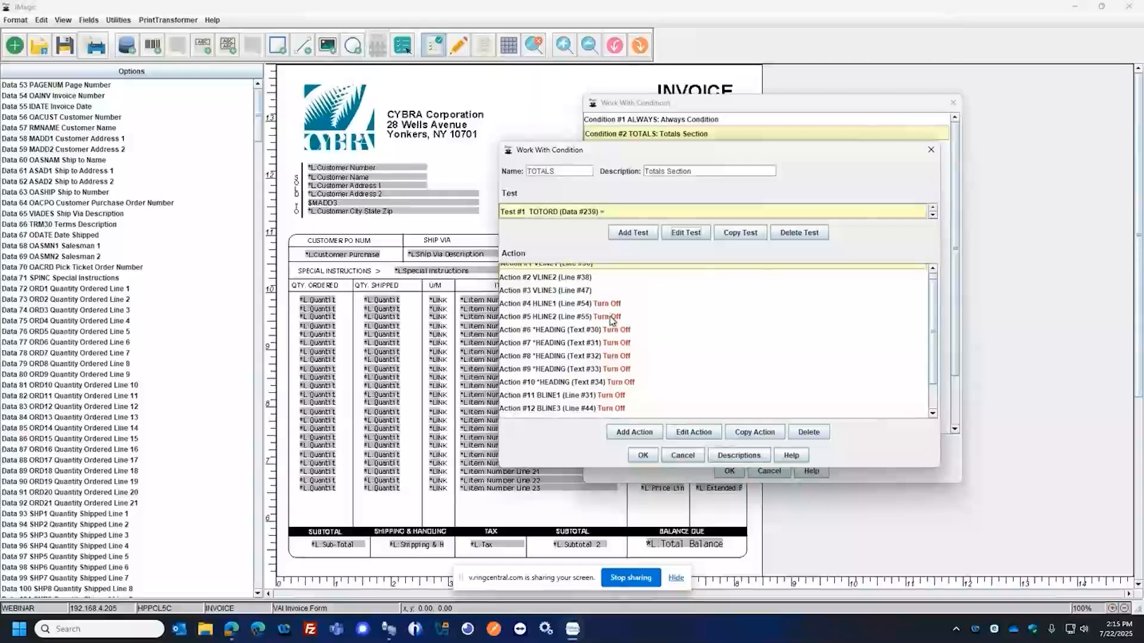
scroll(613, 321, down, 1)
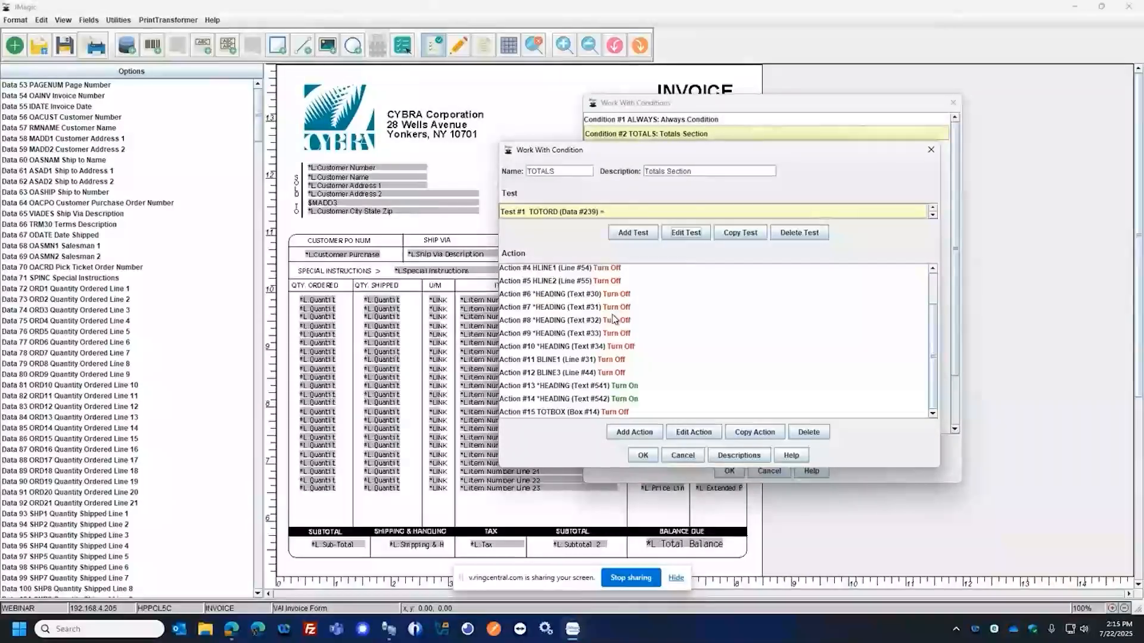
scroll(615, 321, up, 4)
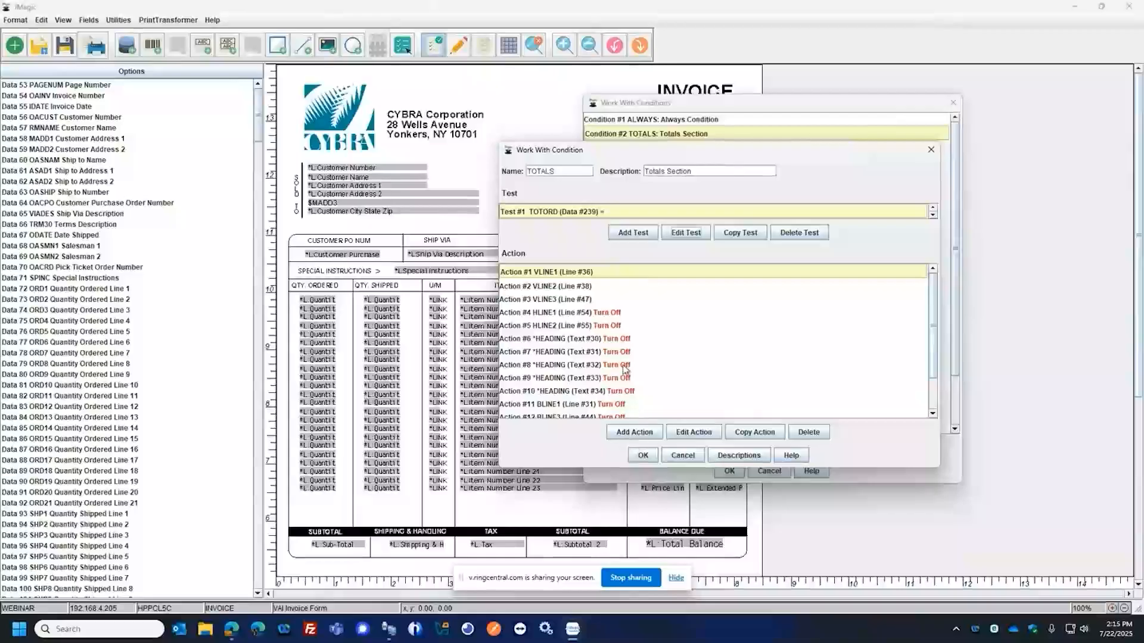
scroll(693, 334, down, 3)
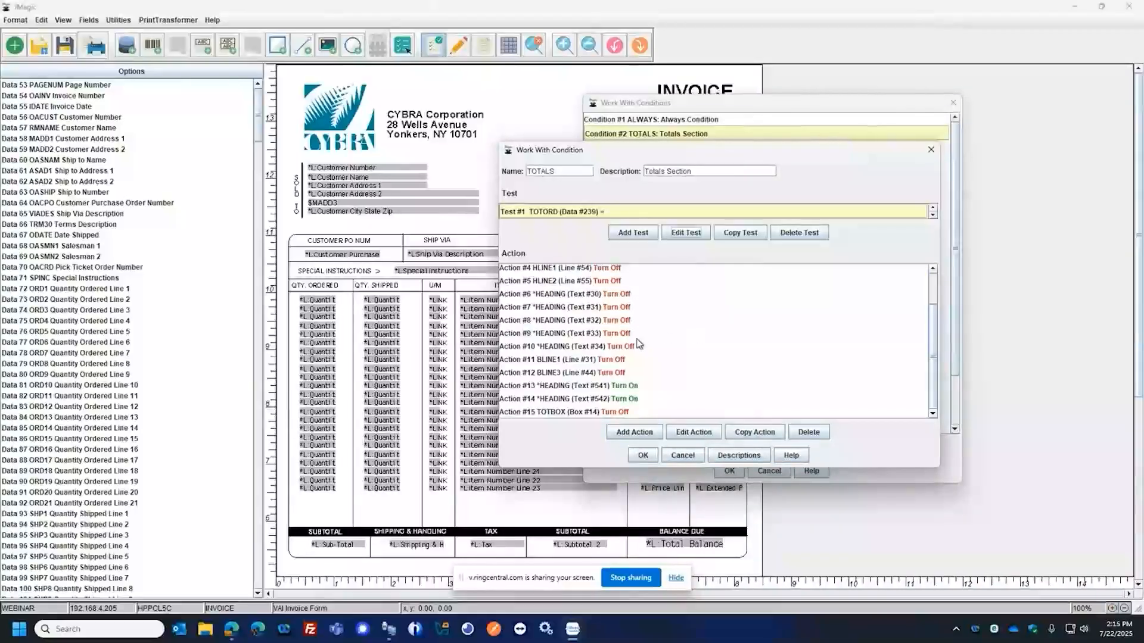
Step: Start adding an action to the TOTALS condition for text field #13, the heading T
click(632, 436)
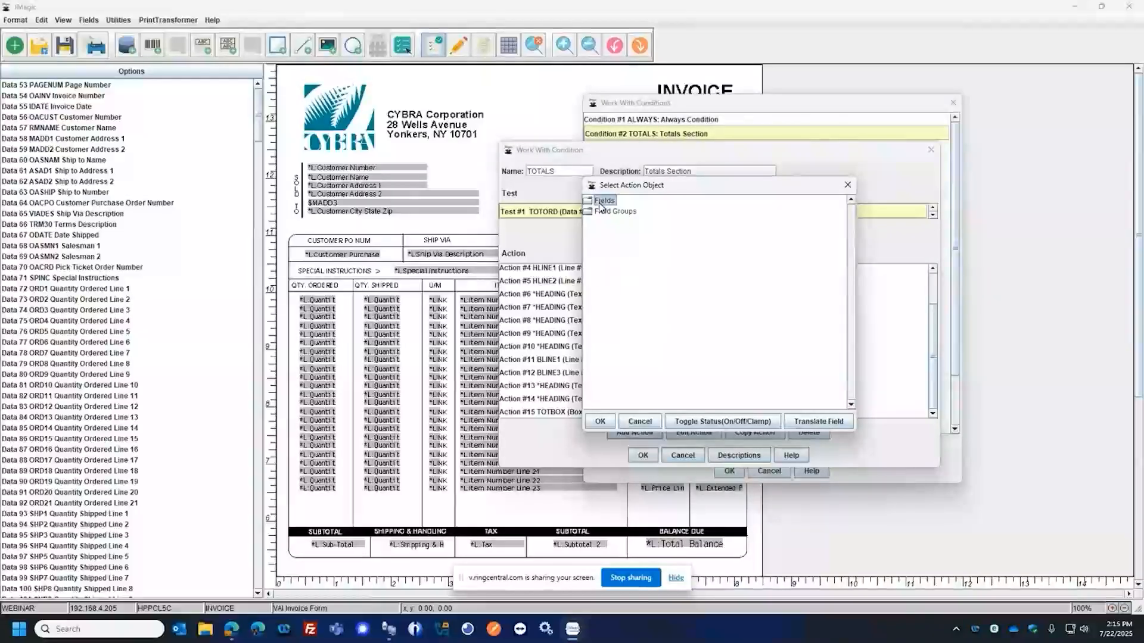
double_click(601, 203)
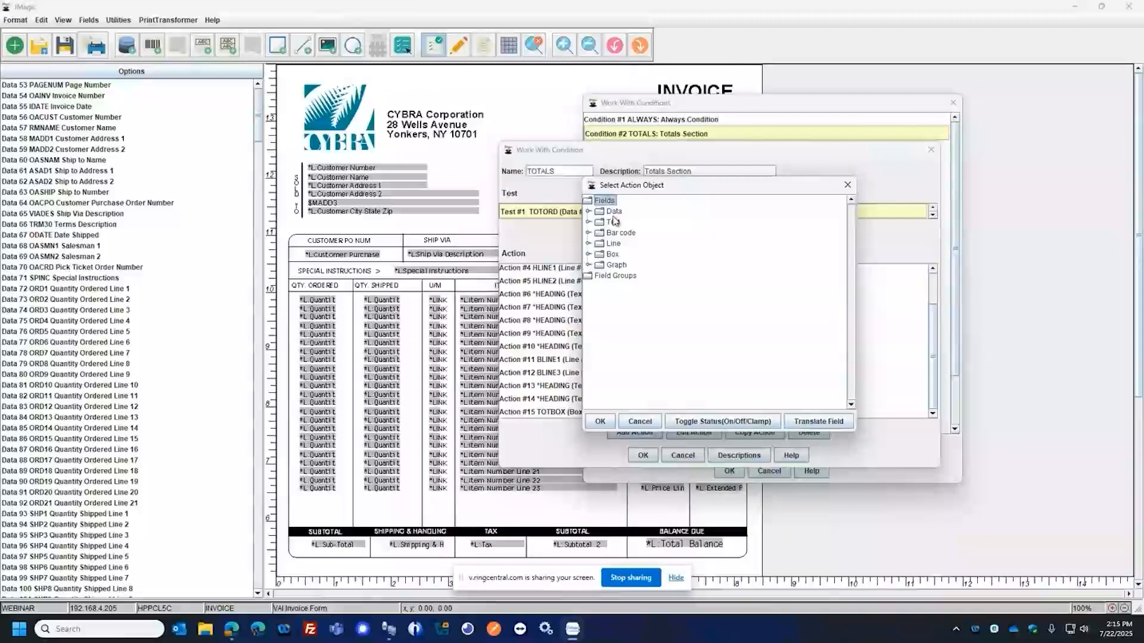
double_click(613, 221)
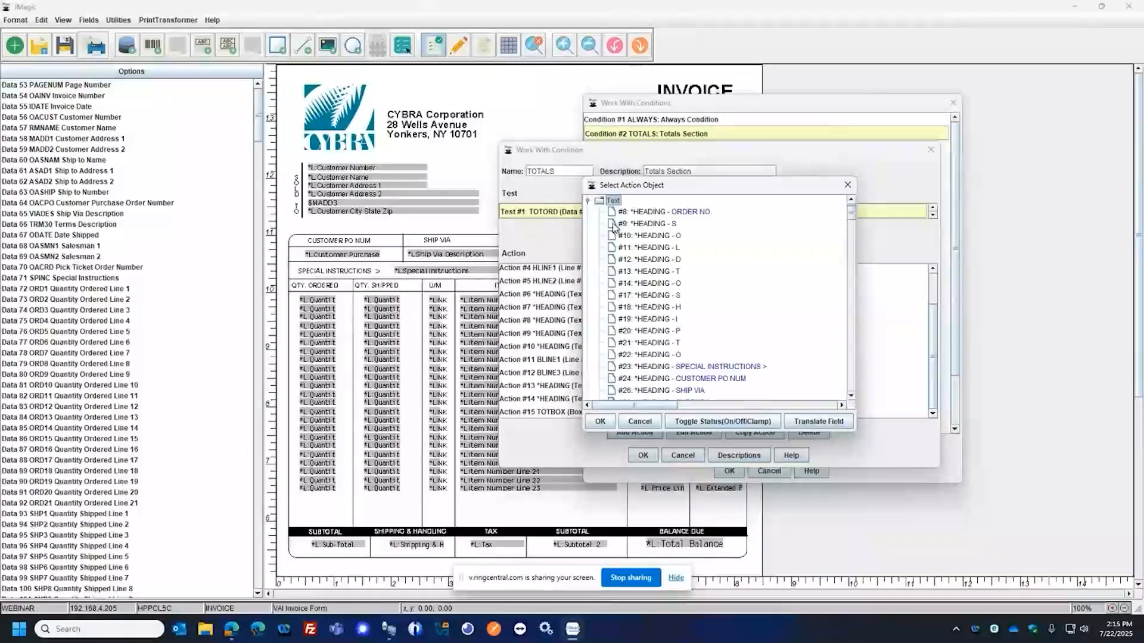
click(646, 273)
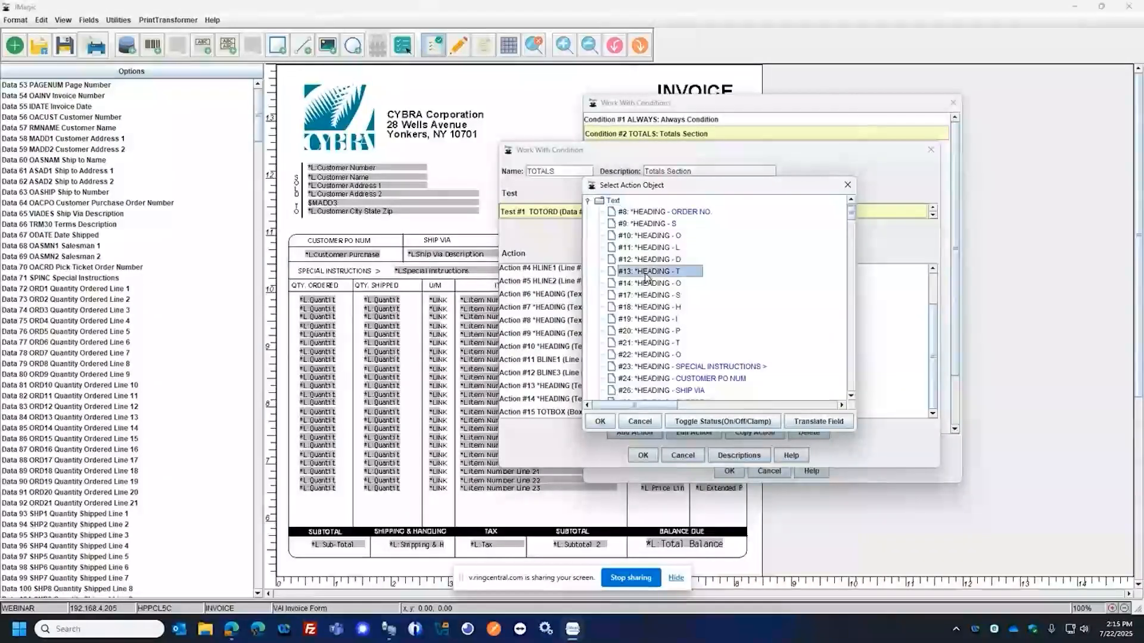
click(600, 422)
Step: Try out the conditional row, column and font overrides for heading field #13, clearing each one again
click(349, 261)
click(434, 261)
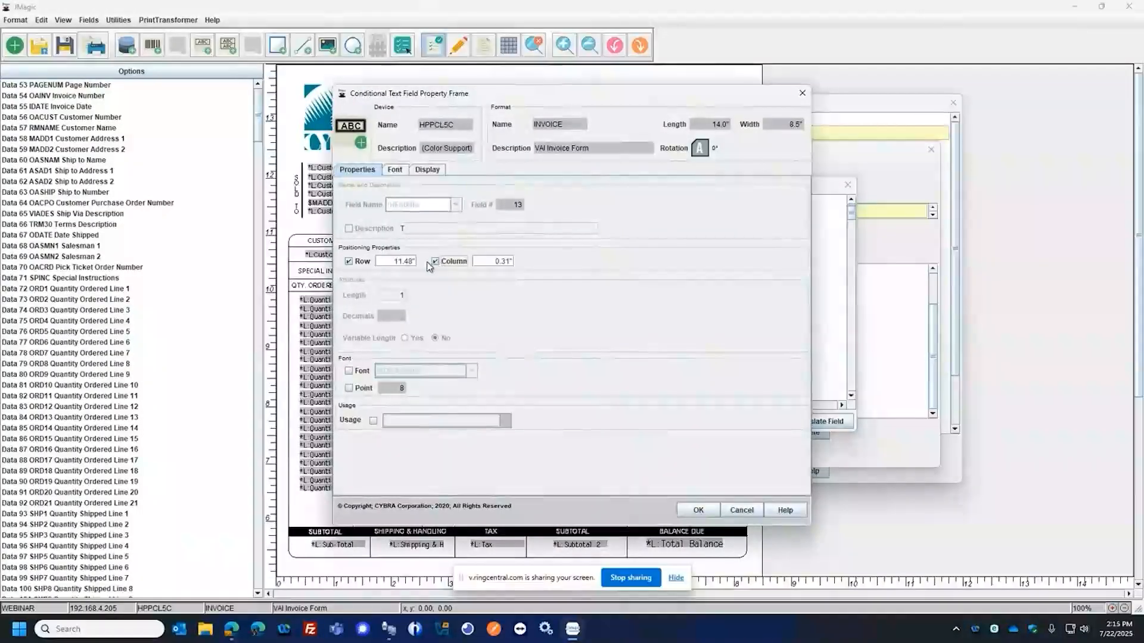
click(349, 262)
click(435, 261)
click(350, 371)
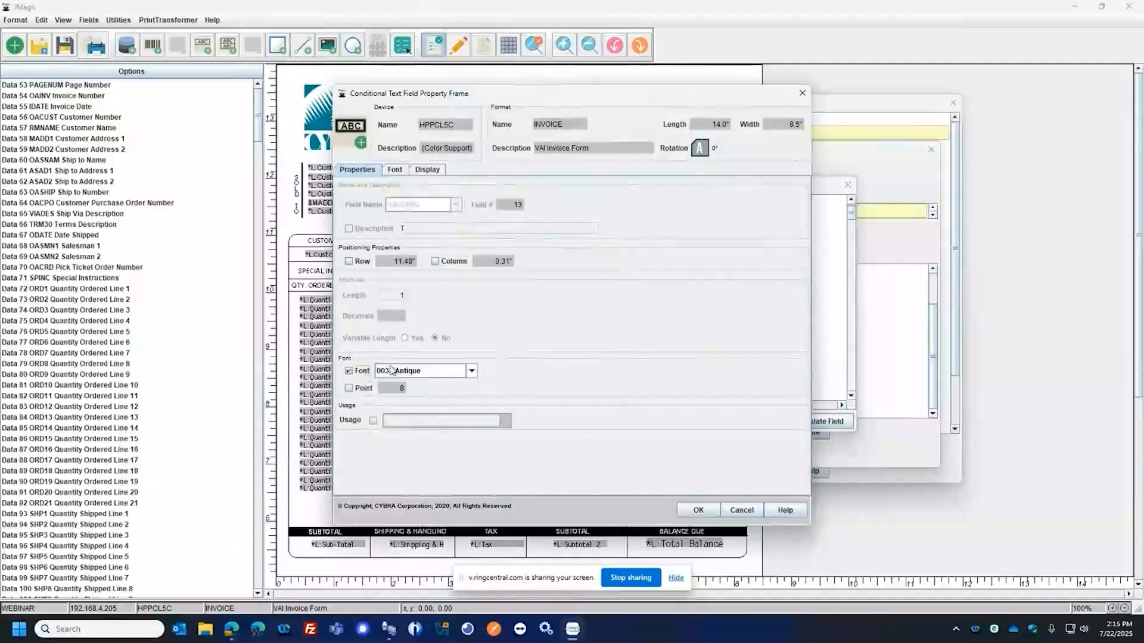
click(349, 371)
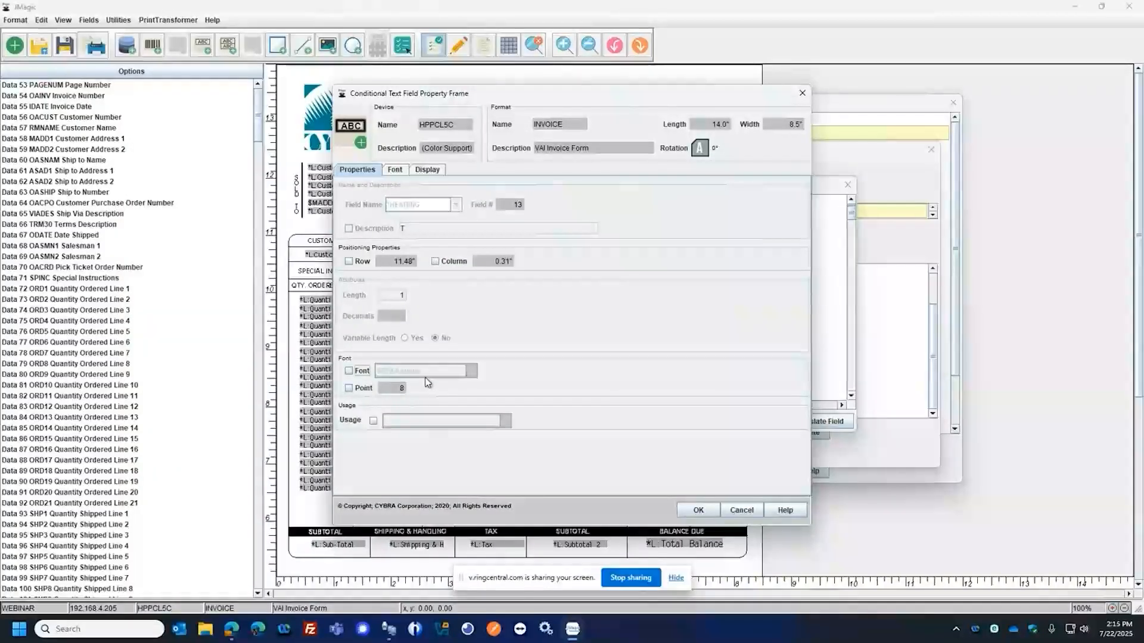
click(354, 390)
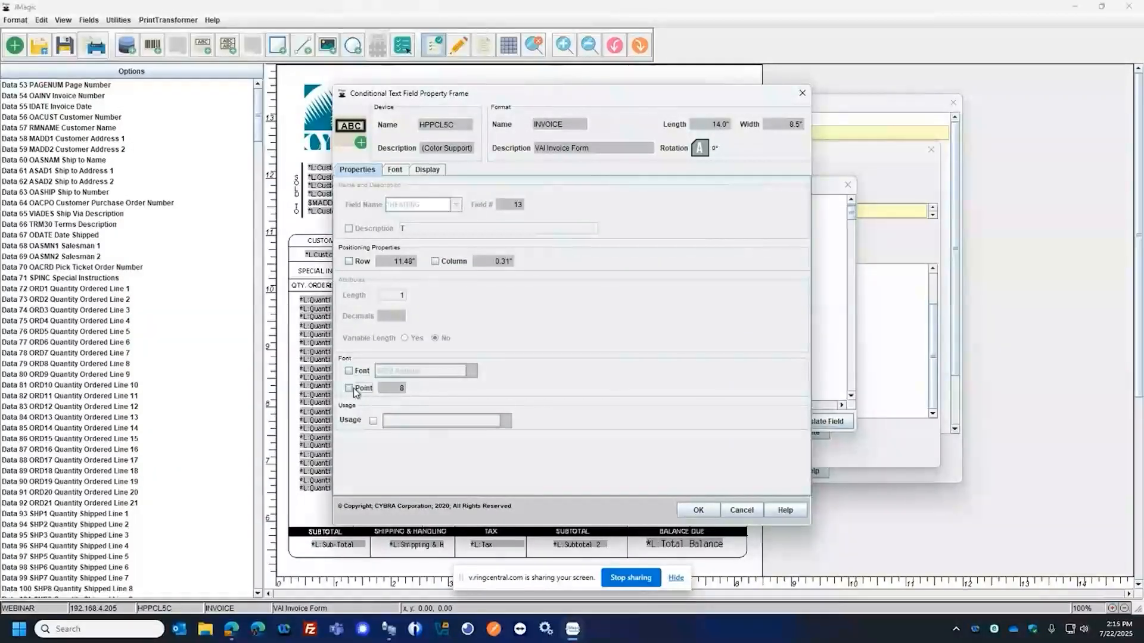
Step: Try out the conditional color and style overrides for heading field #13, and discard the new action and the condition edit
click(395, 169)
click(365, 224)
click(352, 204)
click(405, 203)
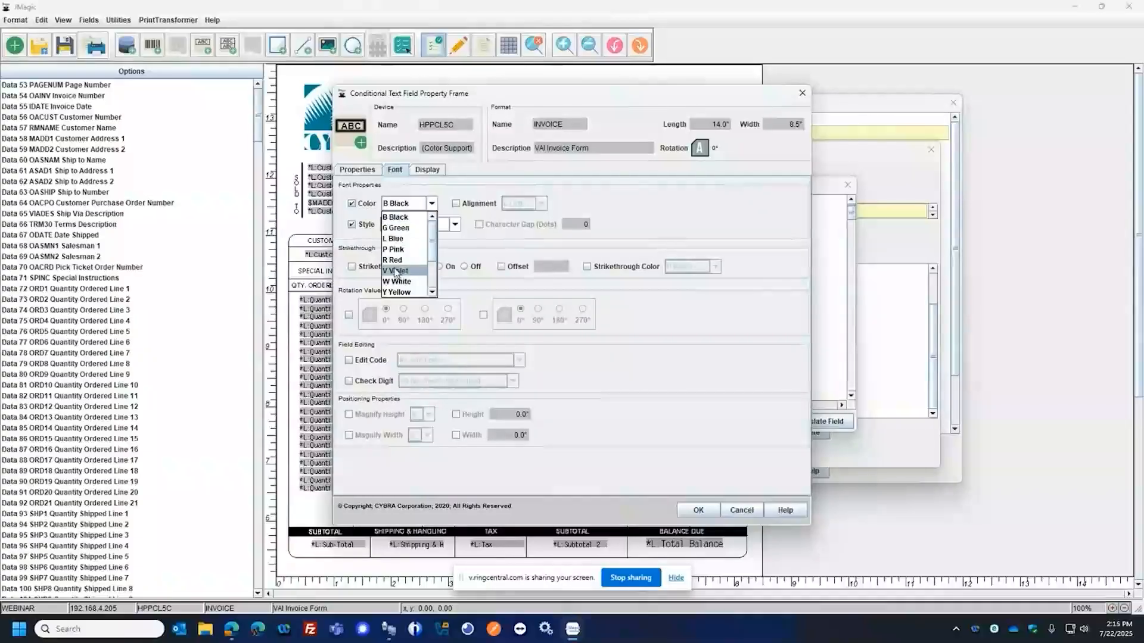
click(361, 200)
click(351, 203)
click(352, 224)
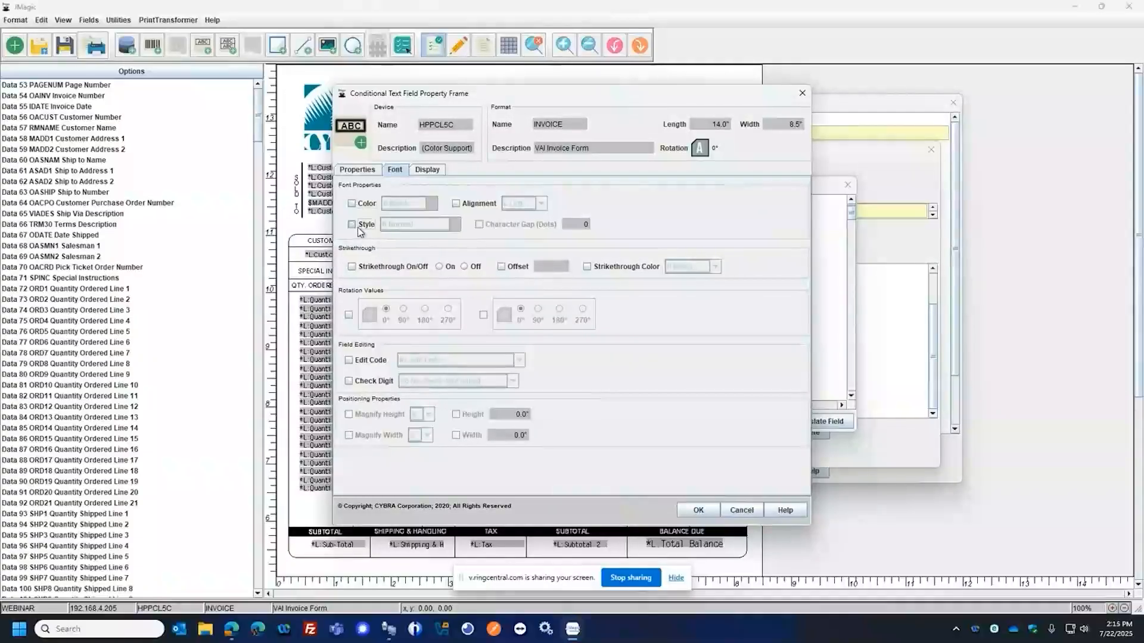
click(741, 509)
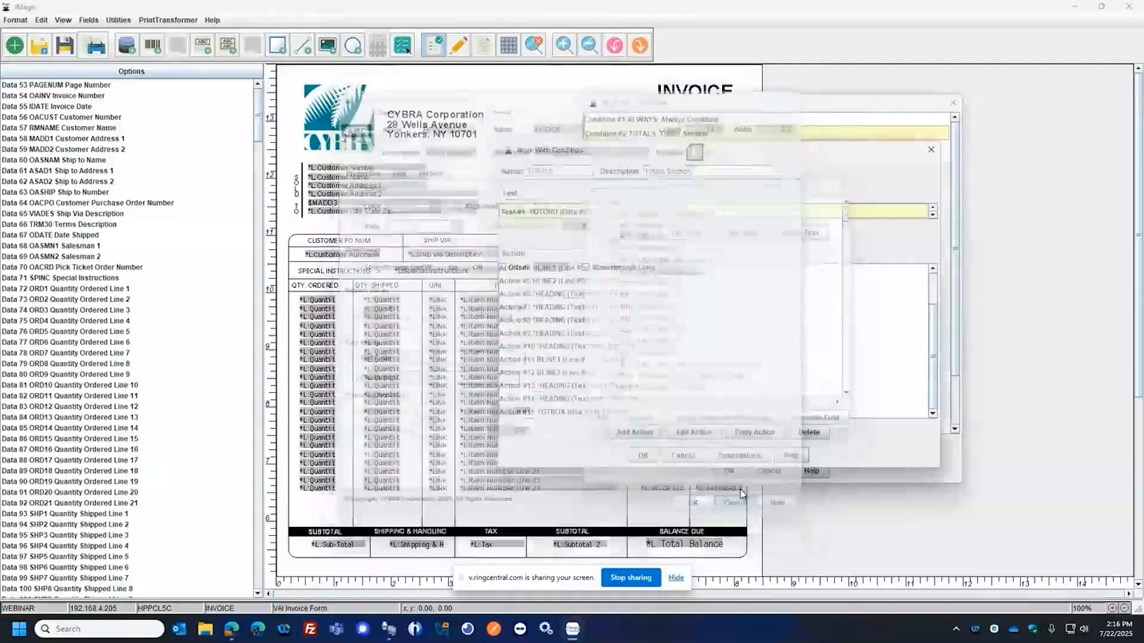
click(685, 457)
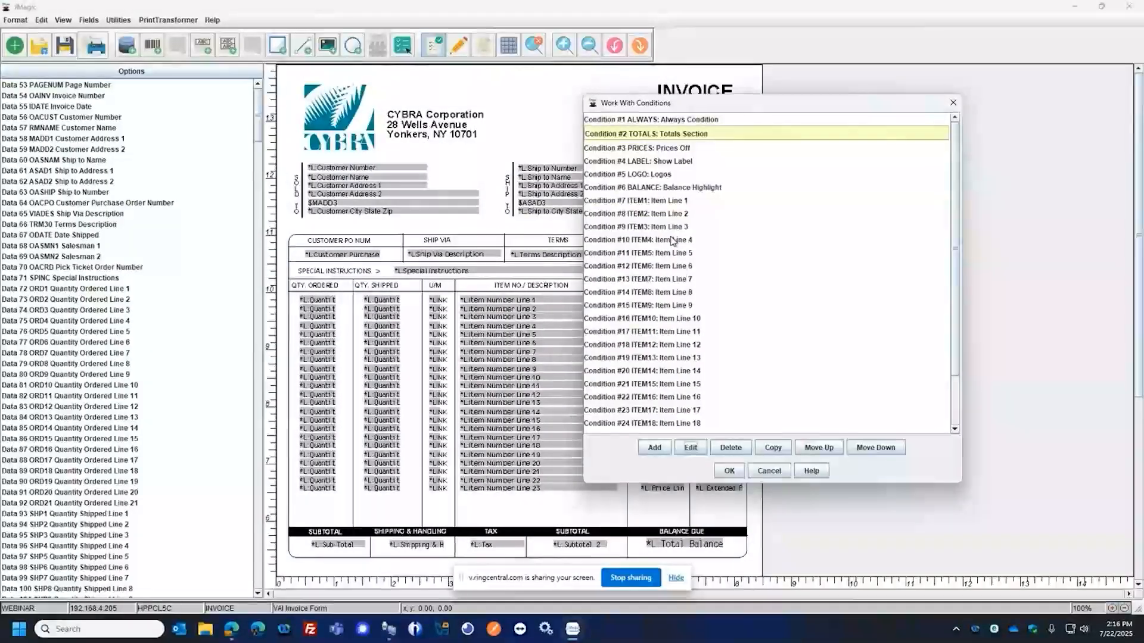
Step: Look through the item line conditions and open condition #6 BALANCE: Balance Highlight for editing
scroll(676, 343, down, 1)
scroll(676, 343, down, 3)
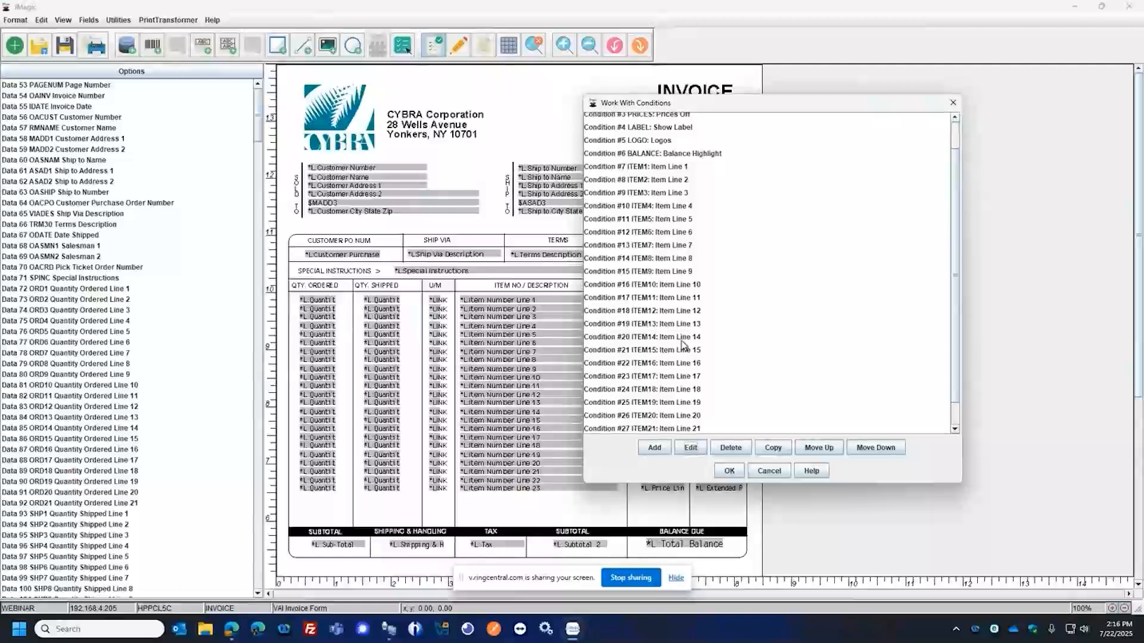
scroll(673, 190, down, 2)
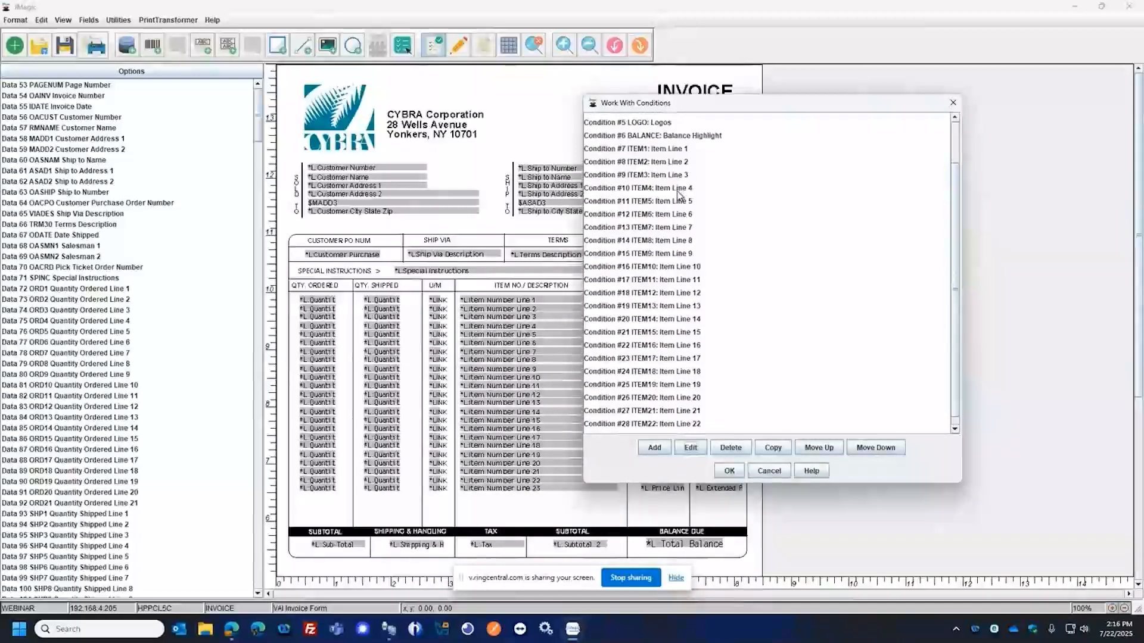
scroll(679, 191, up, 3)
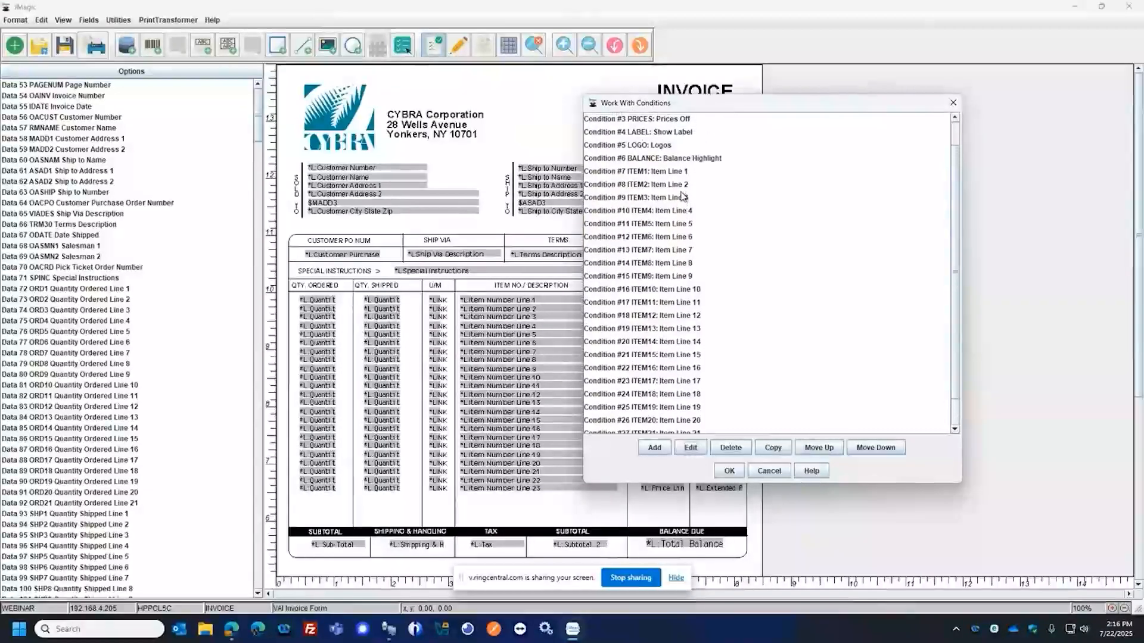
click(670, 173)
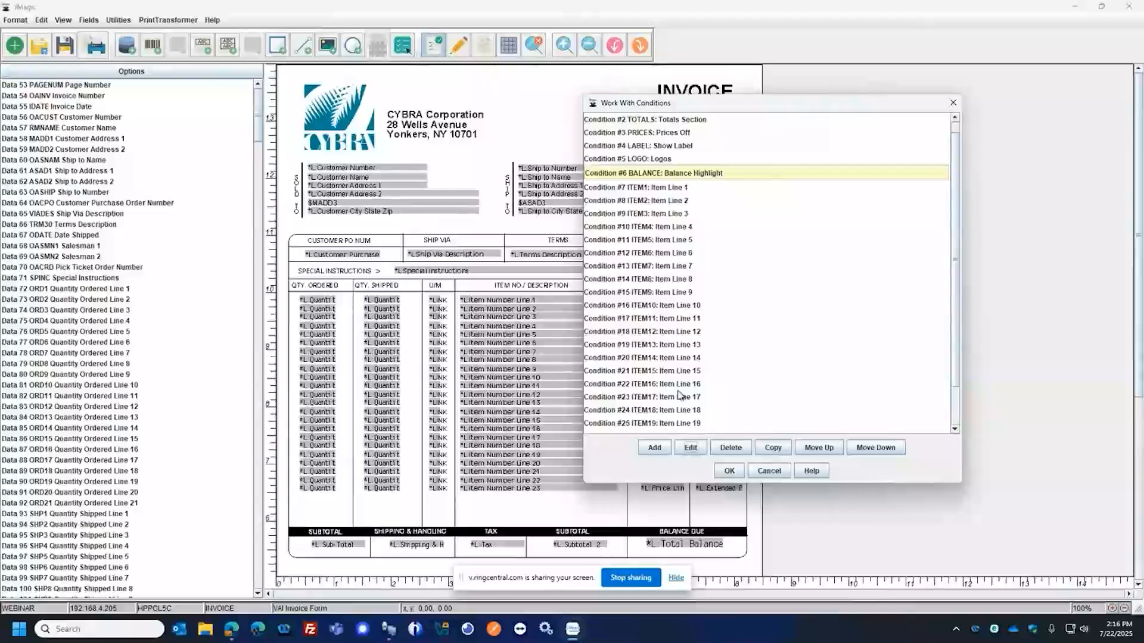
click(691, 449)
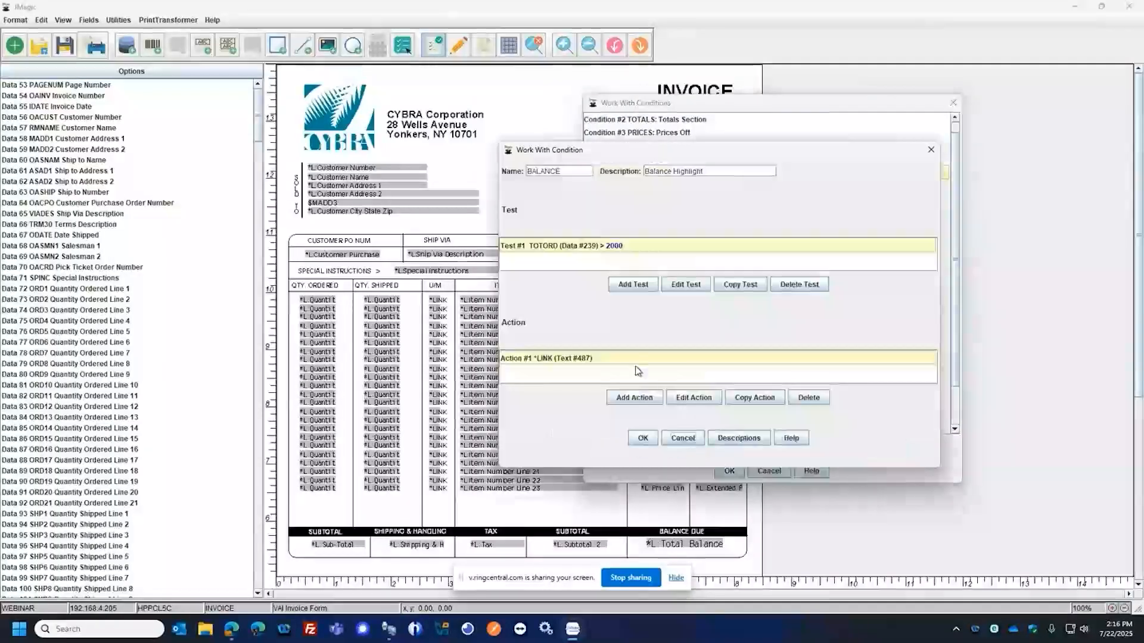
Step: Examine Test #1 of the BALANCE condition, including the TOTORD field, operator and constant, and cancel the test editor
click(698, 288)
scroll(565, 277, down, 3)
scroll(569, 277, down, 12)
scroll(577, 274, down, 5)
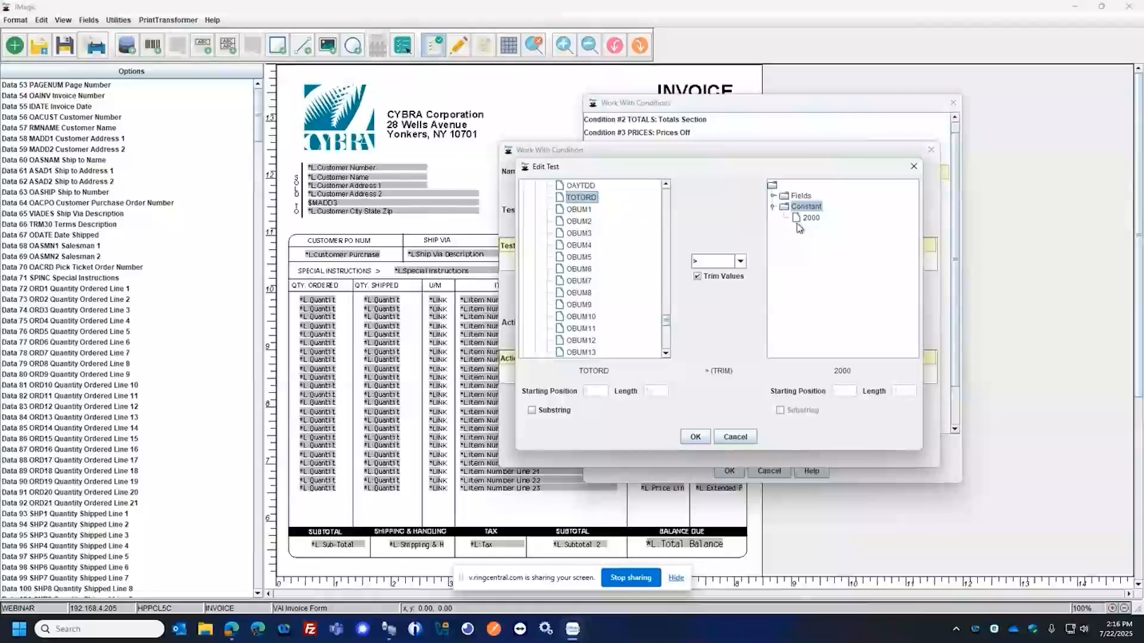
click(732, 438)
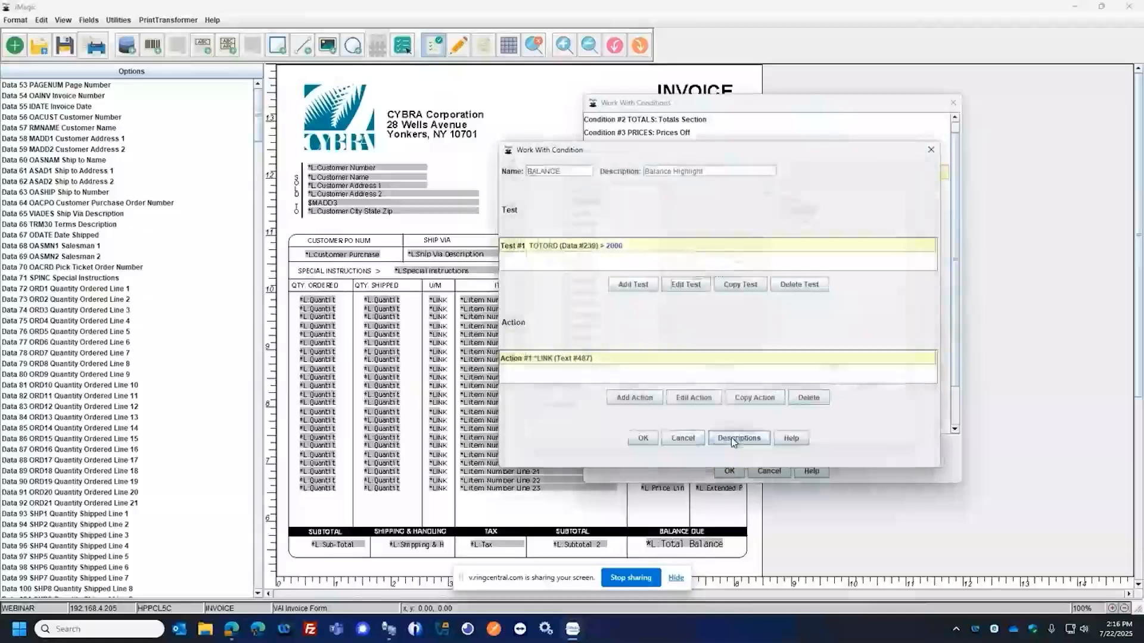
Step: Open Action #1 of the BALANCE condition and inspect the position, font, color and style overrides for the Total Balance Due field
click(593, 358)
click(693, 397)
scroll(538, 337, down, 15)
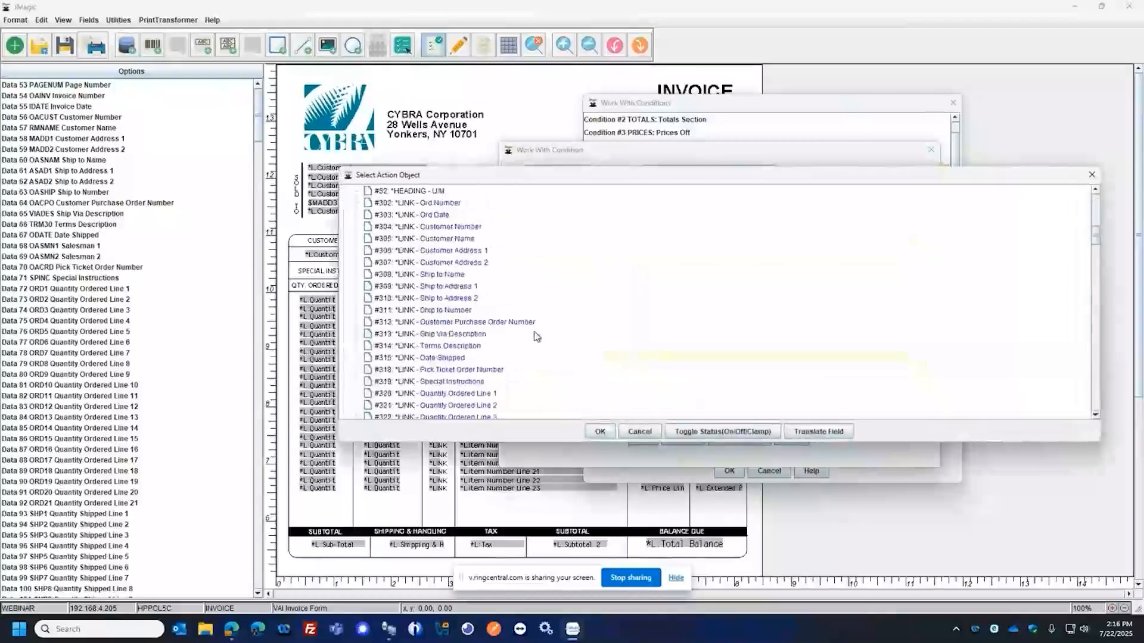
click(609, 437)
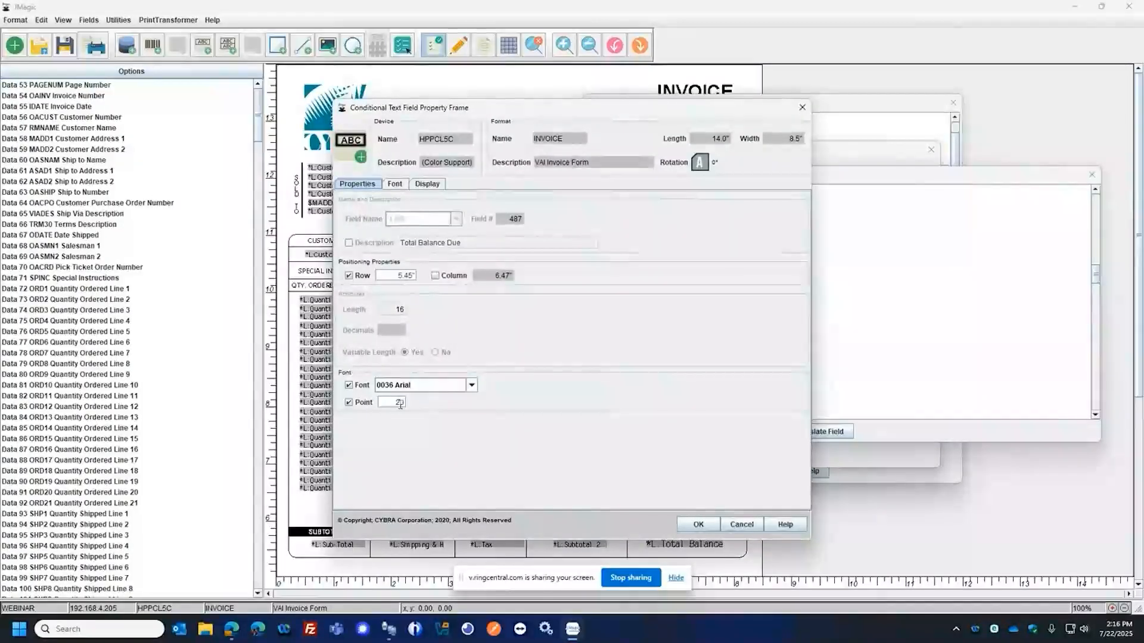
click(395, 186)
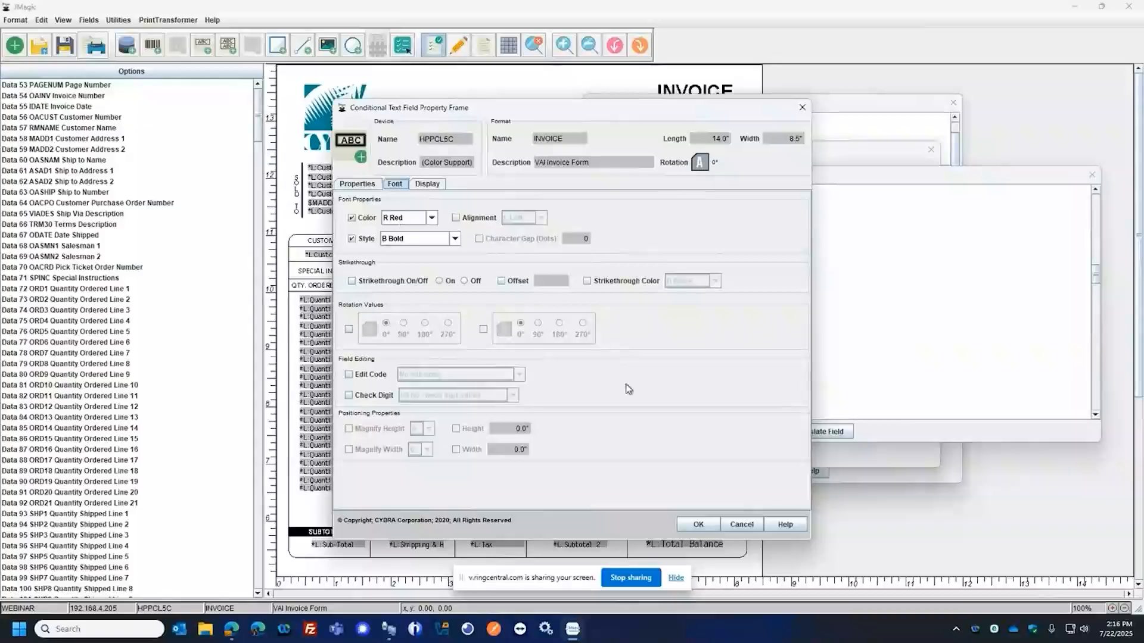
Step: Cancel the conditional field properties, the BALANCE condition edit and the conditions list
click(725, 519)
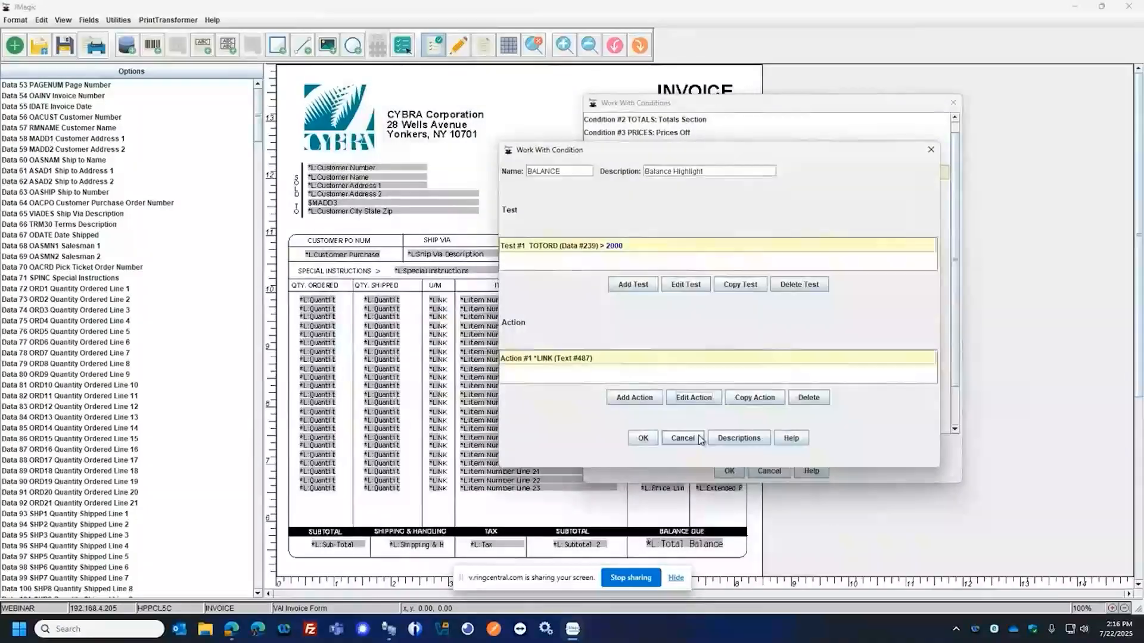
click(682, 436)
click(763, 471)
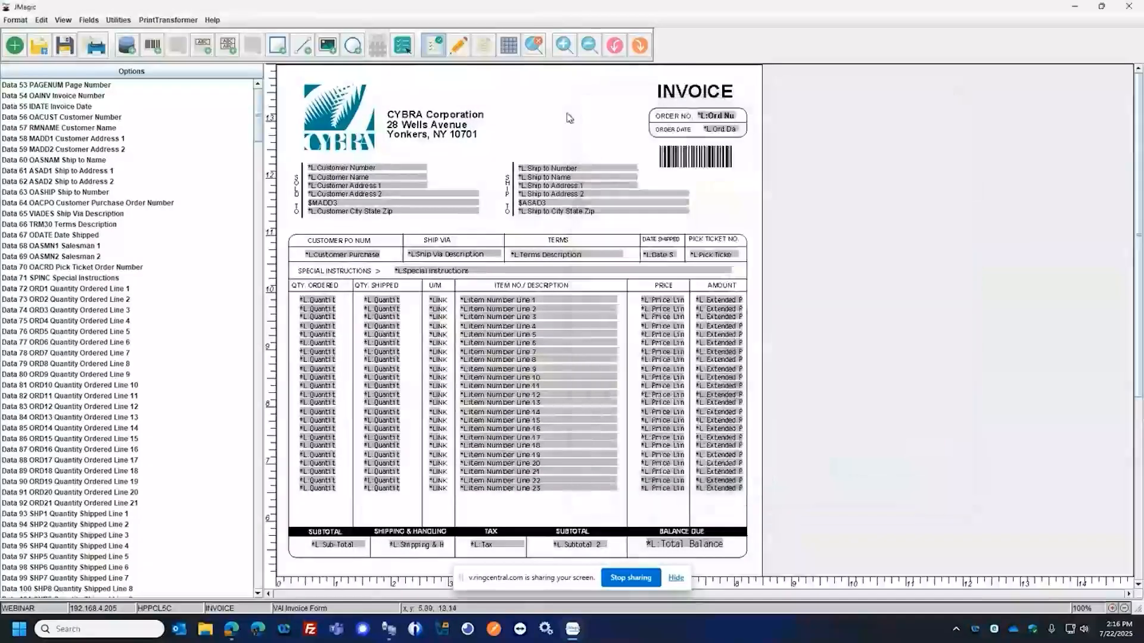
Step: Preview the invoice with live data, page forward to the totals and highlighted balance due, and close the preview
click(535, 48)
scroll(689, 317, down, 1)
click(861, 211)
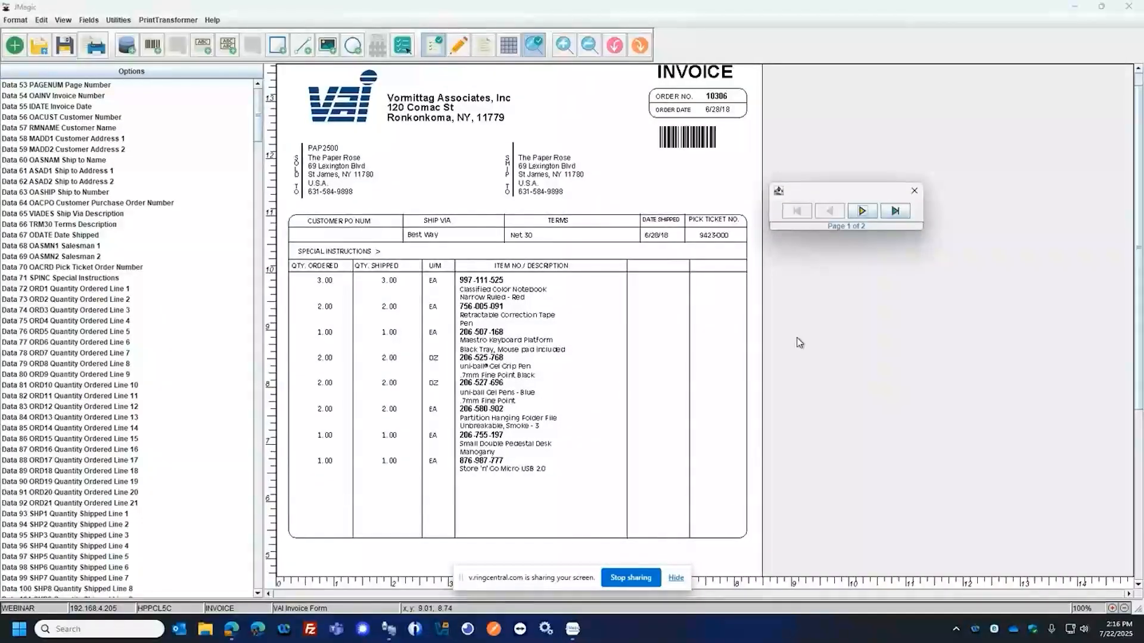
click(861, 210)
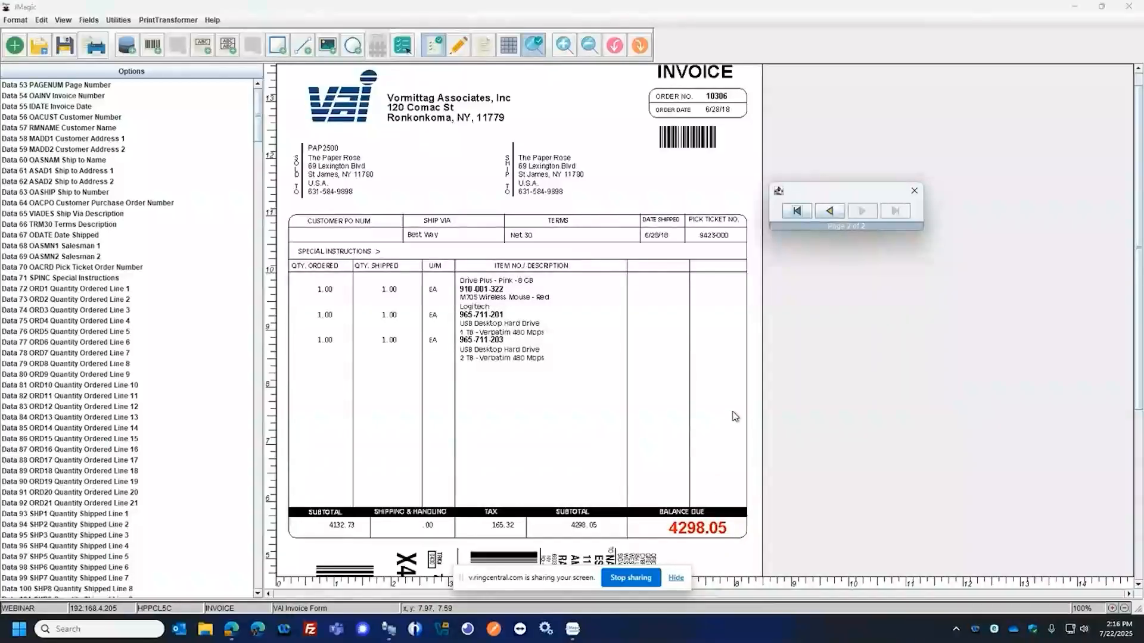
scroll(734, 414, up, 2)
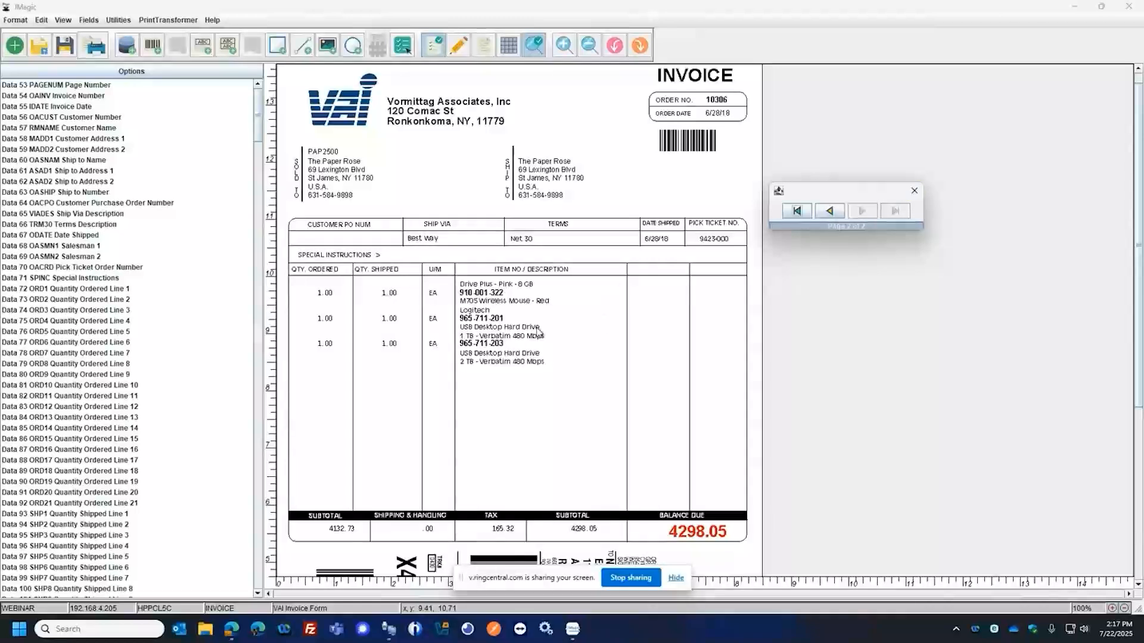
click(914, 192)
Step: Look up condition #7 ITEM1: Item Line 1 in the conditions list and cancel the list
click(168, 20)
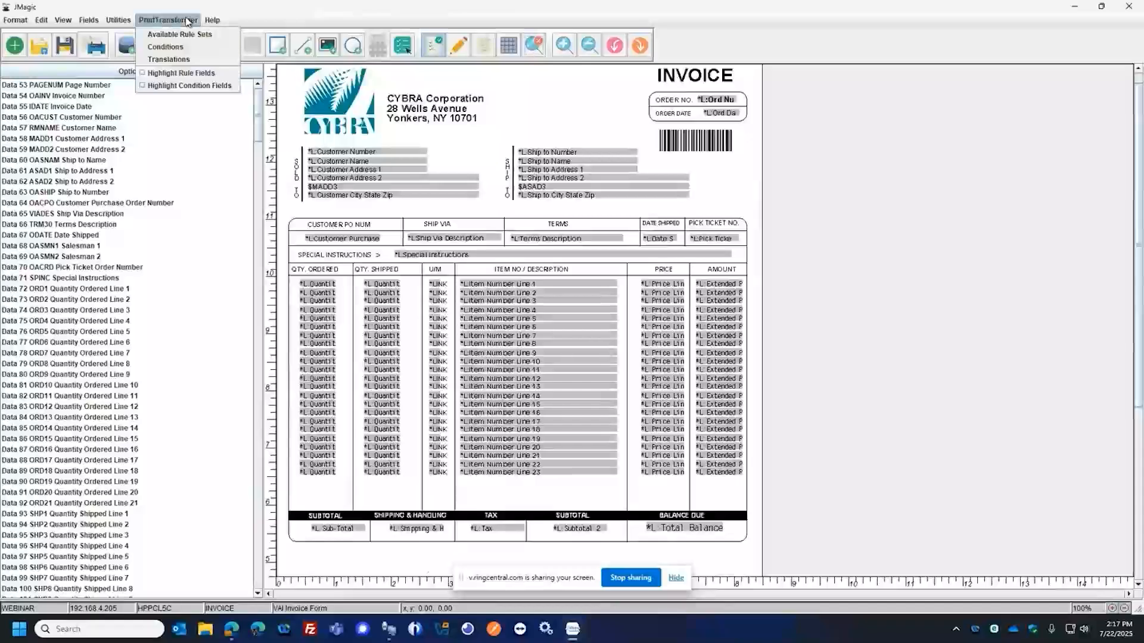
click(183, 51)
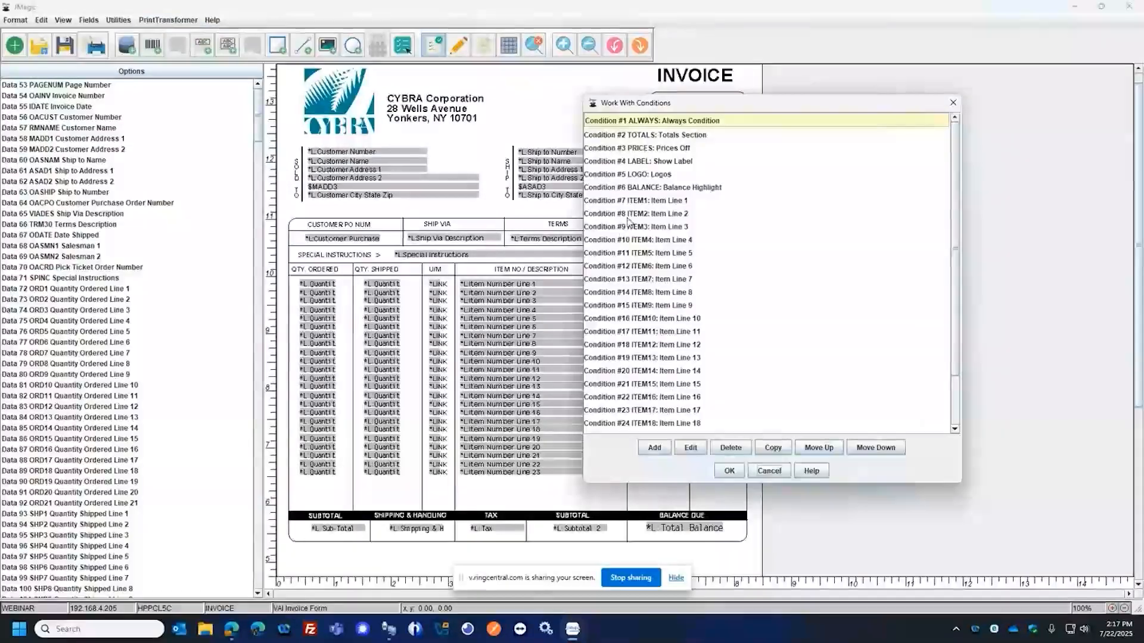
click(736, 198)
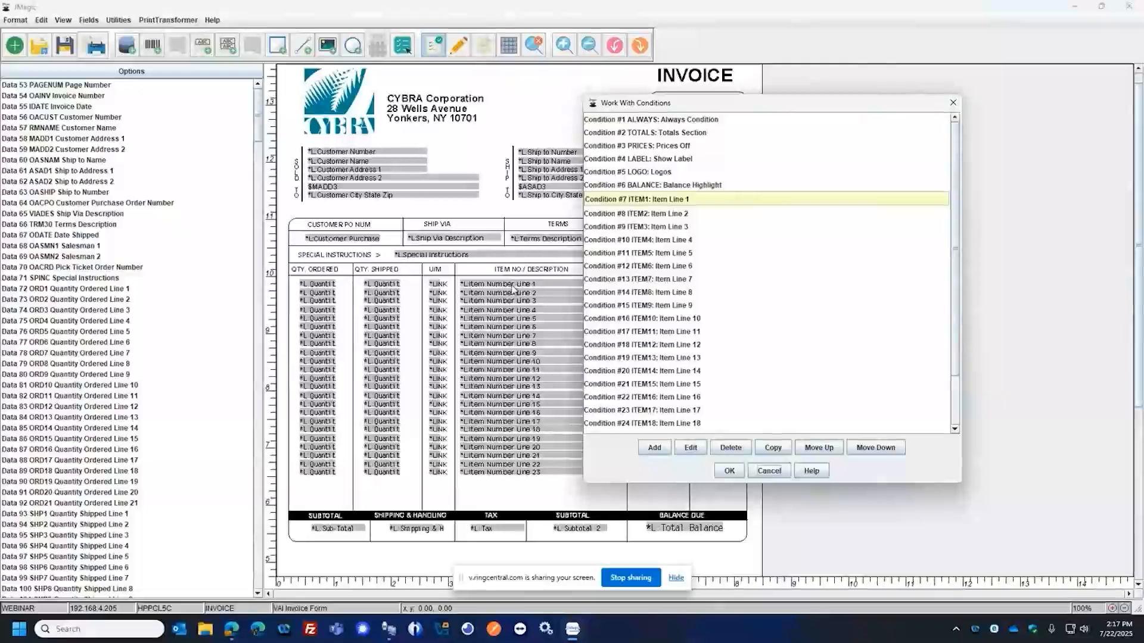
click(768, 471)
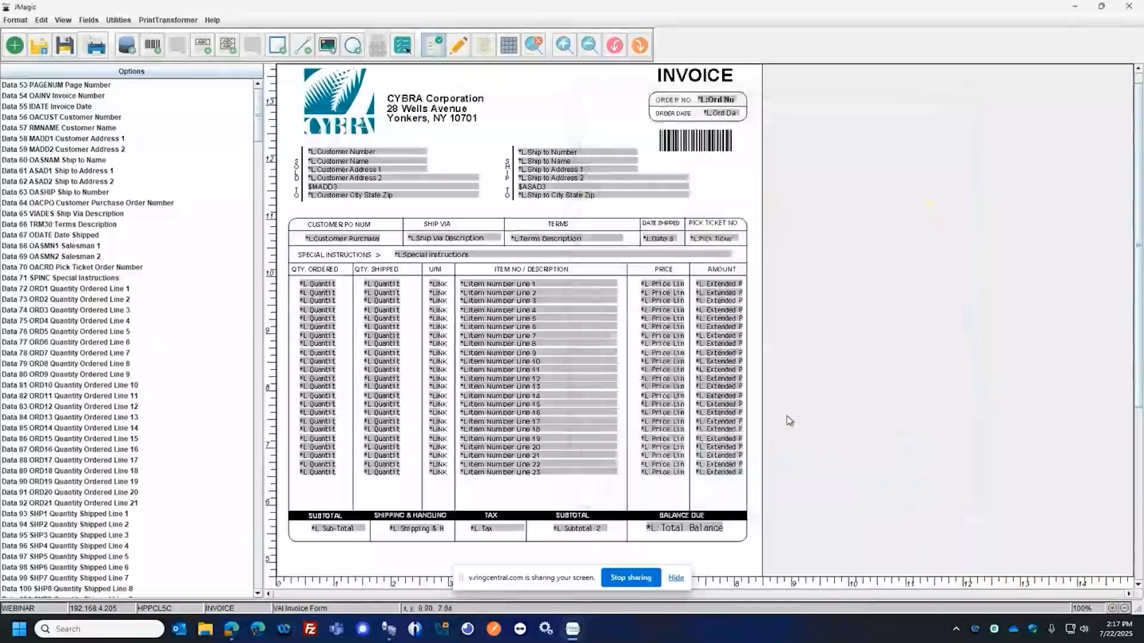
Step: Preview both invoice pages to compare item number lines with their description lines, and close the preview
click(535, 48)
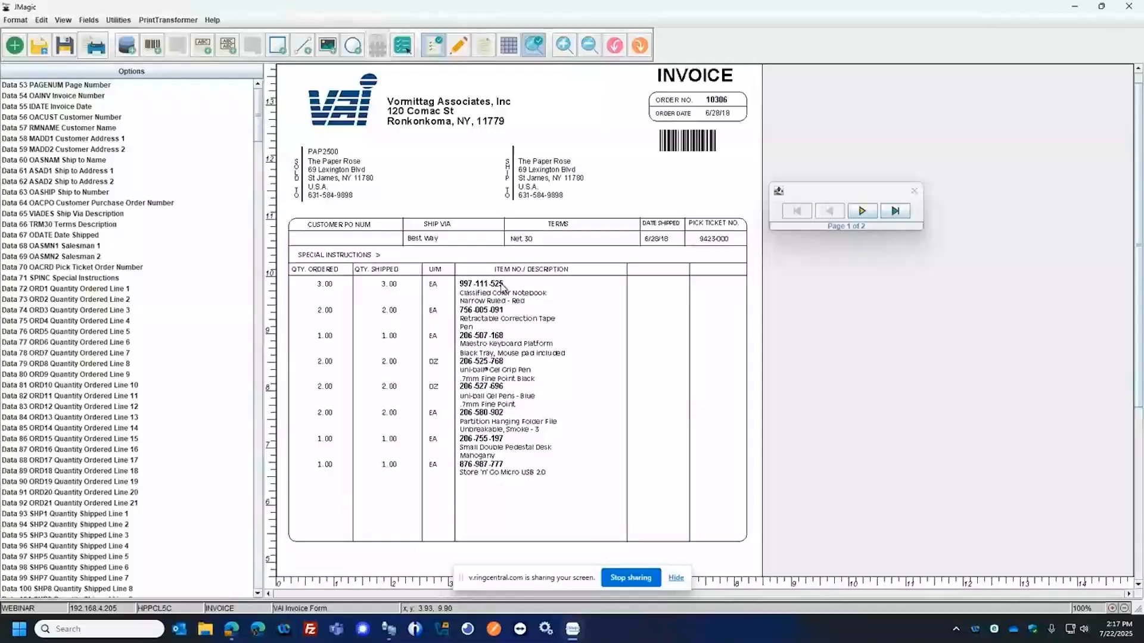
click(863, 213)
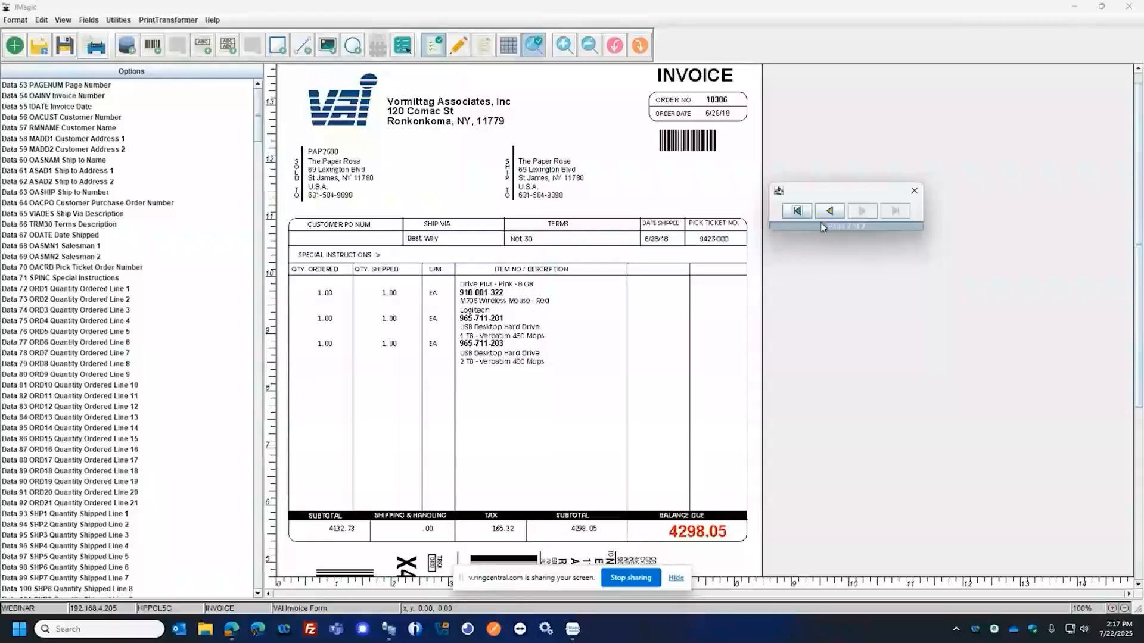
click(914, 191)
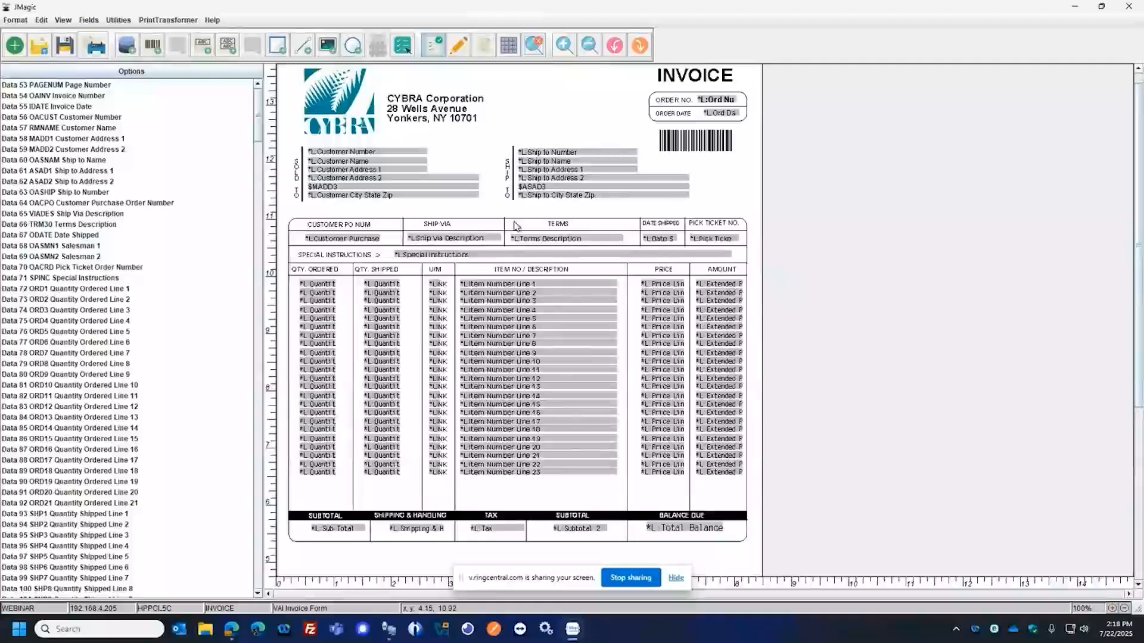
Step: Open condition #7 ITEM1 and examine Test #1 on the OBUM1 field, including its comparison operator, and cancel the test editor
click(168, 20)
click(174, 47)
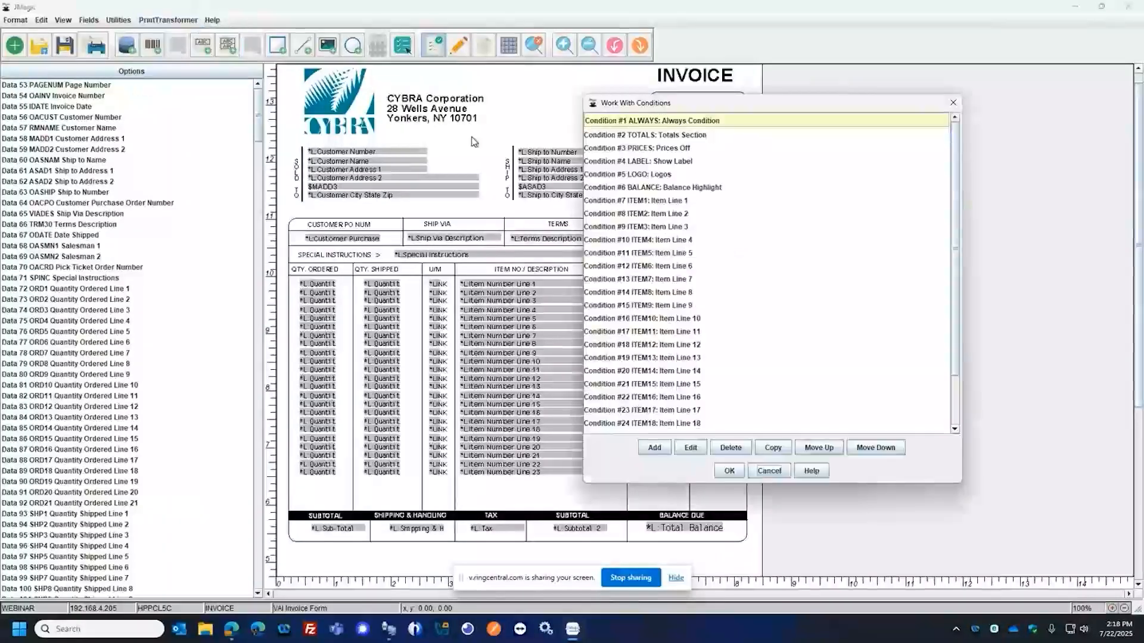
click(670, 203)
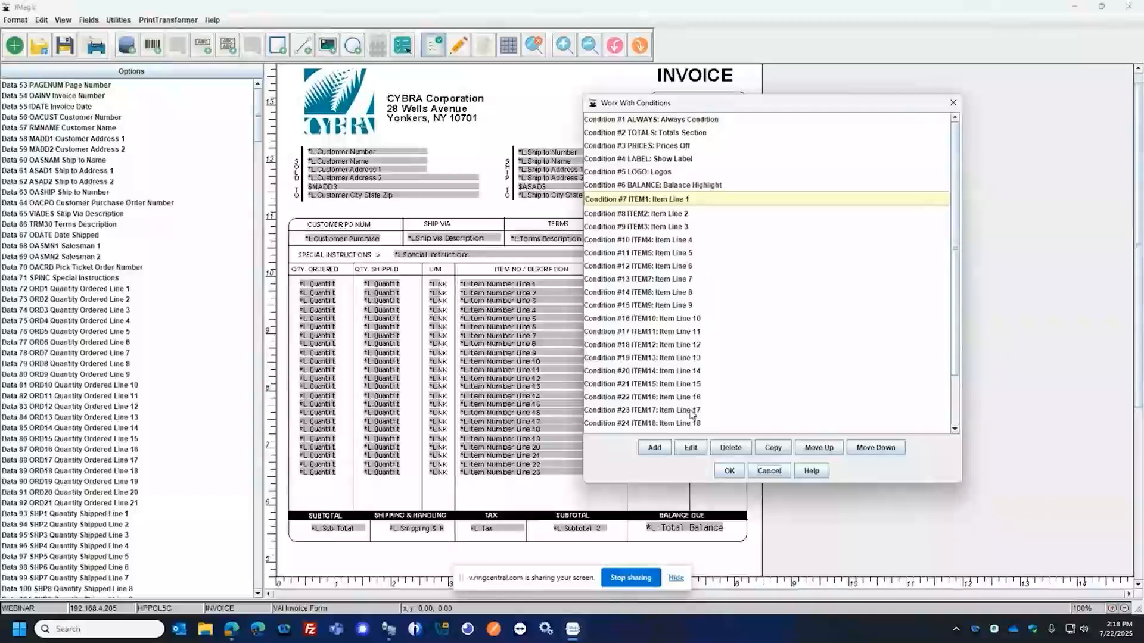
click(690, 450)
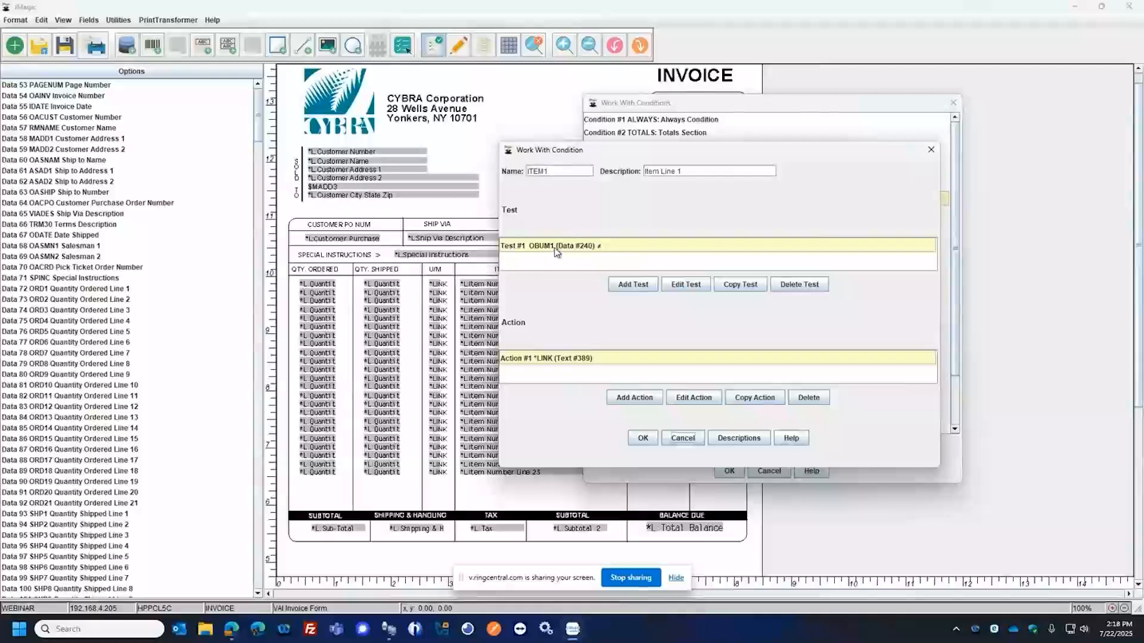
click(686, 284)
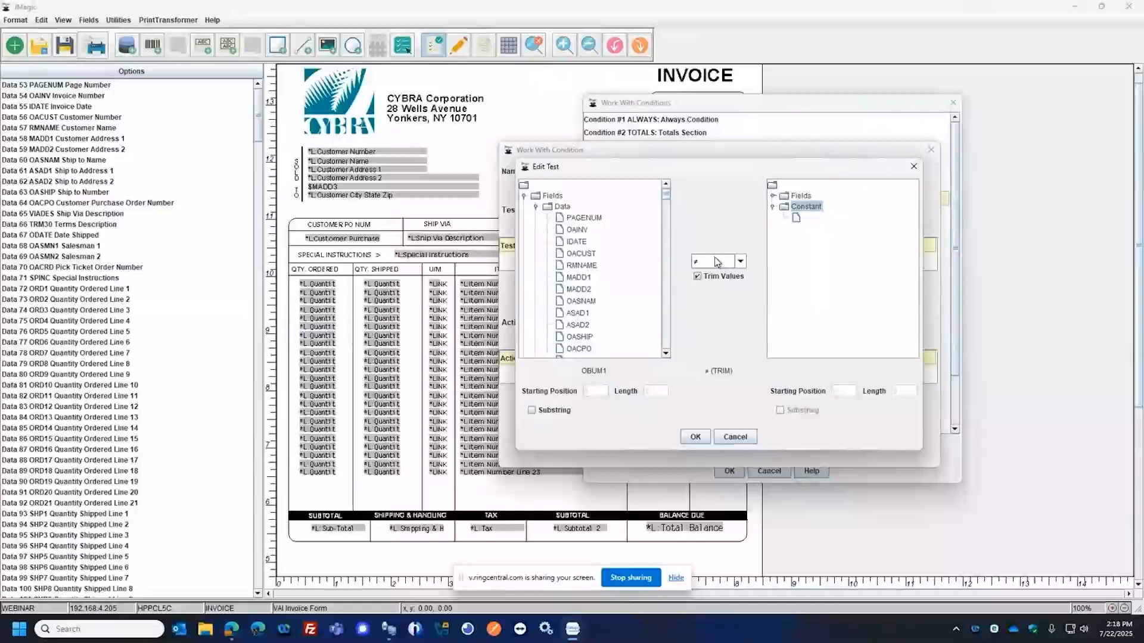
click(716, 263)
click(719, 234)
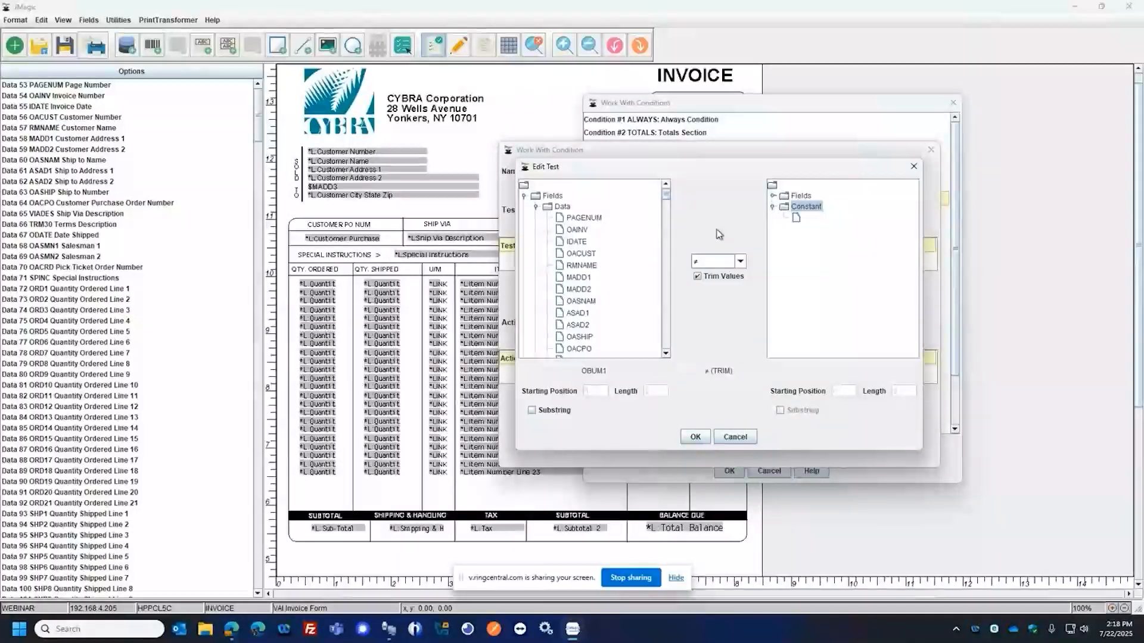
click(734, 437)
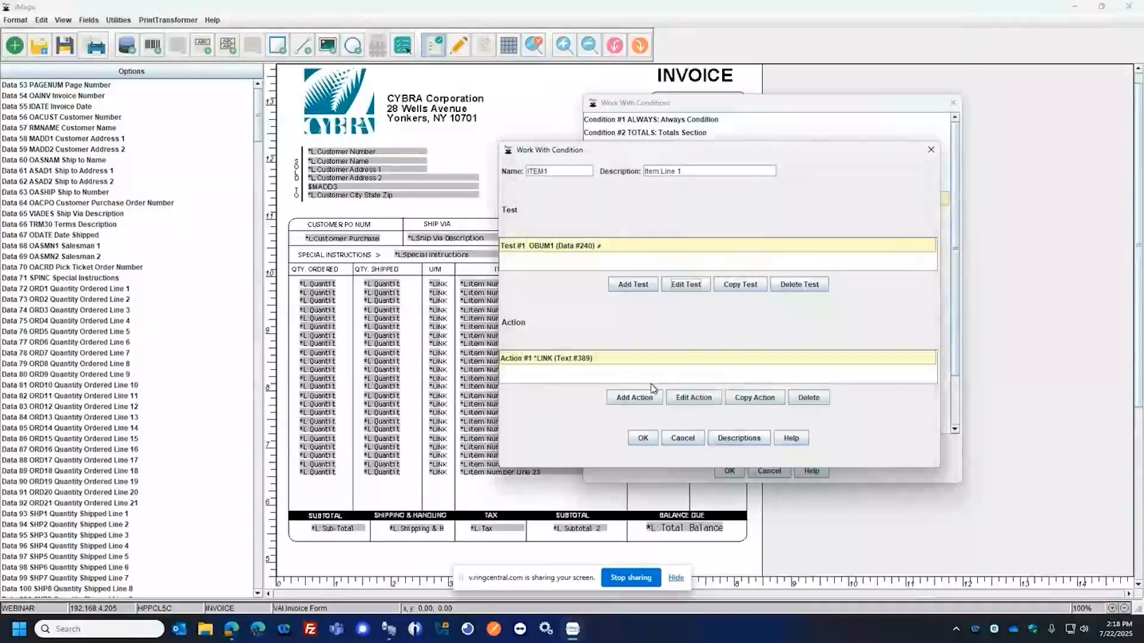
Step: Inspect the font and point size overrides in ITEM1's Action #1 for Item Number Line 1, and close the conditions
click(688, 397)
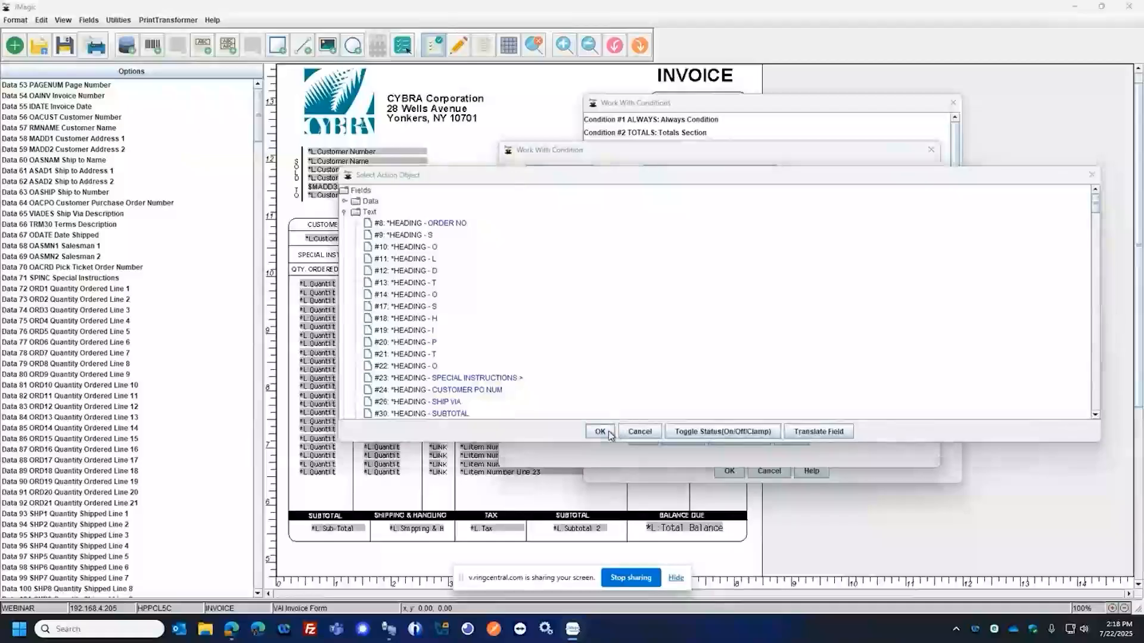
click(603, 430)
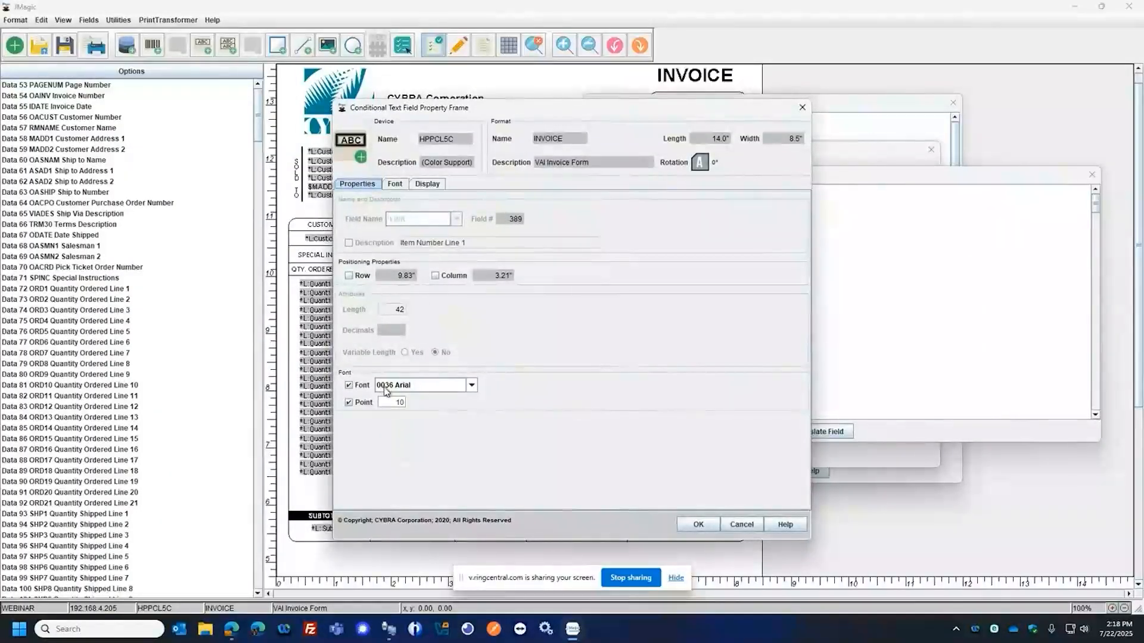
click(741, 525)
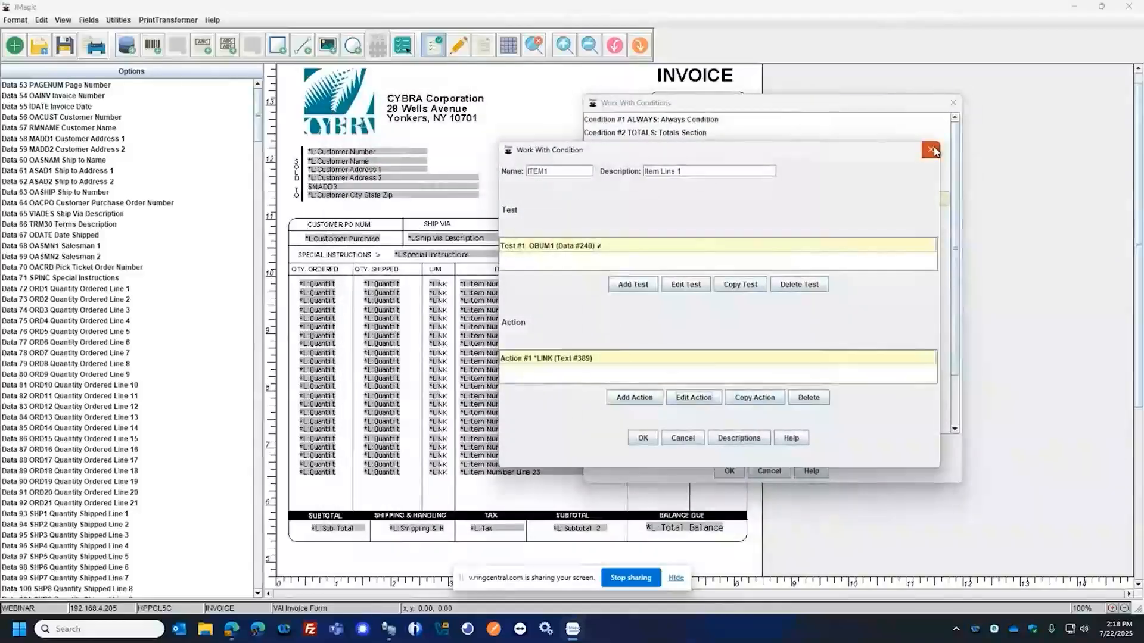
click(931, 149)
scroll(732, 236, down, 3)
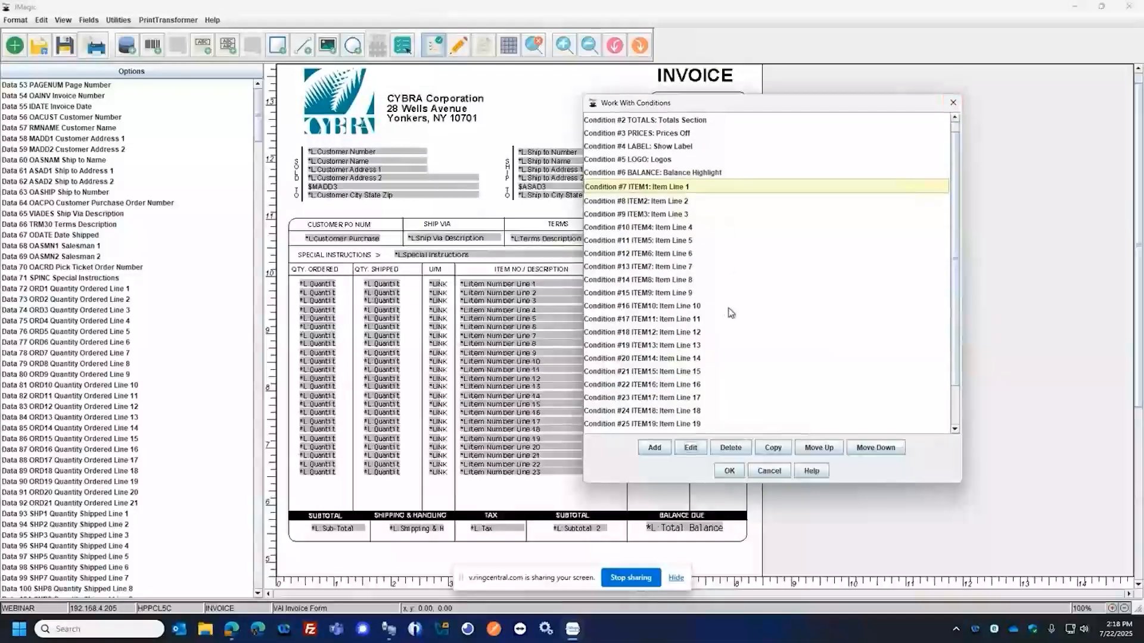
click(953, 104)
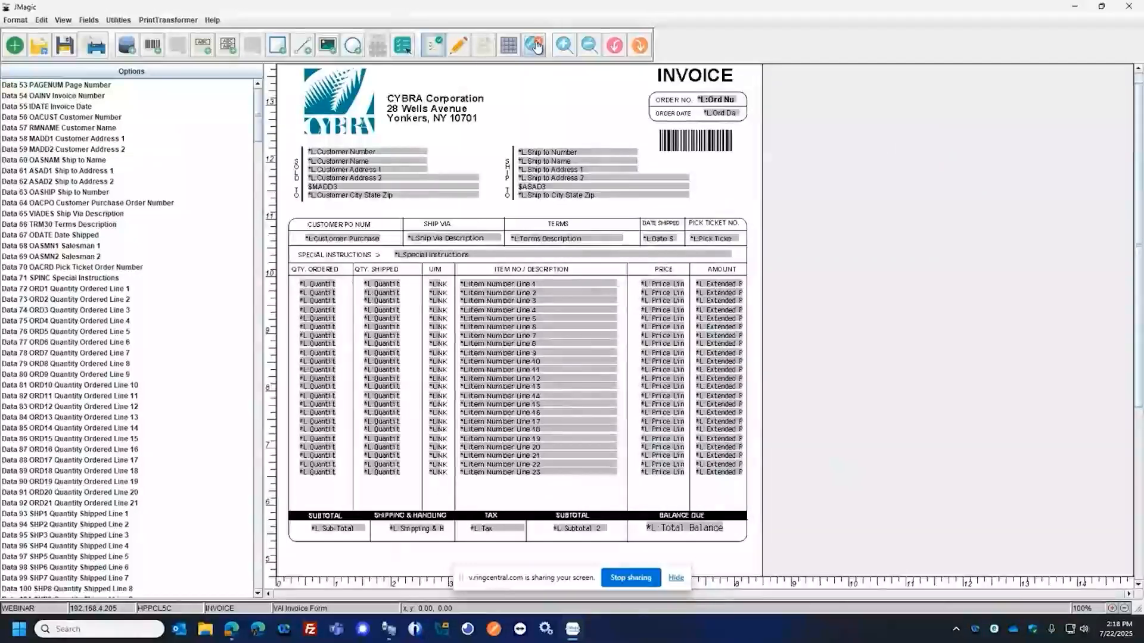
Step: Preview the invoice again to check the item number formatting on both pages, and leave the preview
click(533, 46)
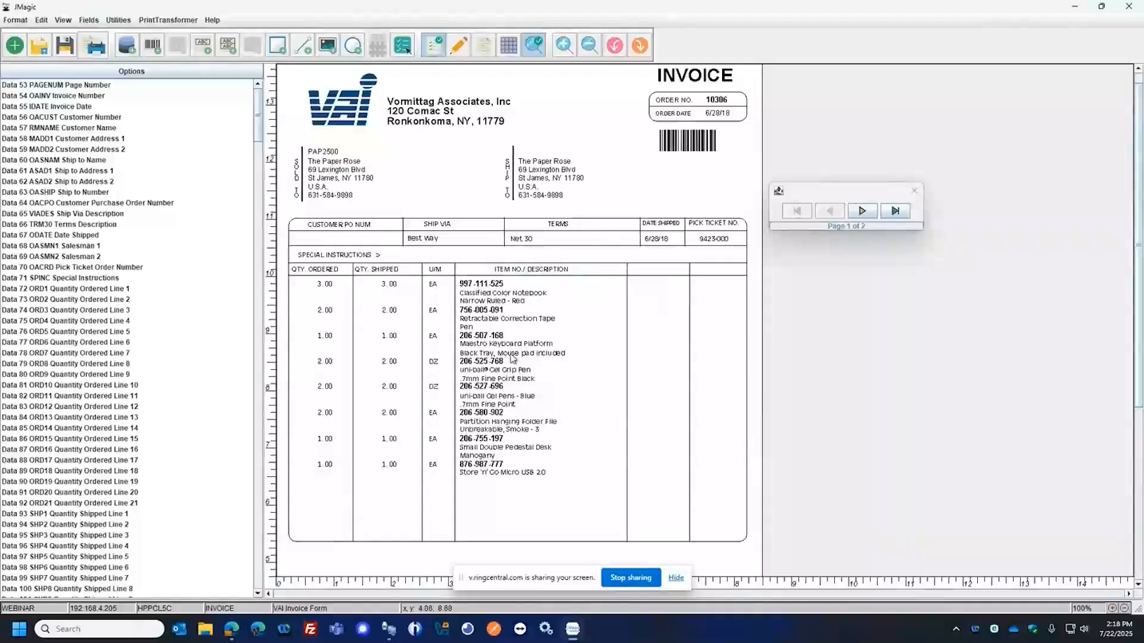
scroll(646, 331, down, 3)
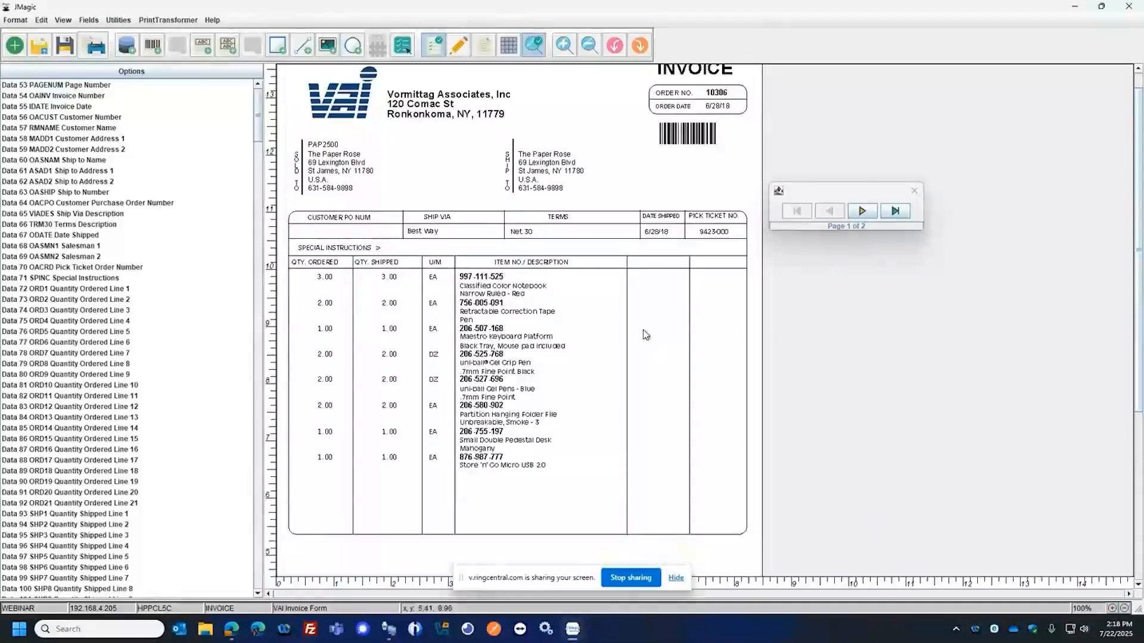
click(876, 211)
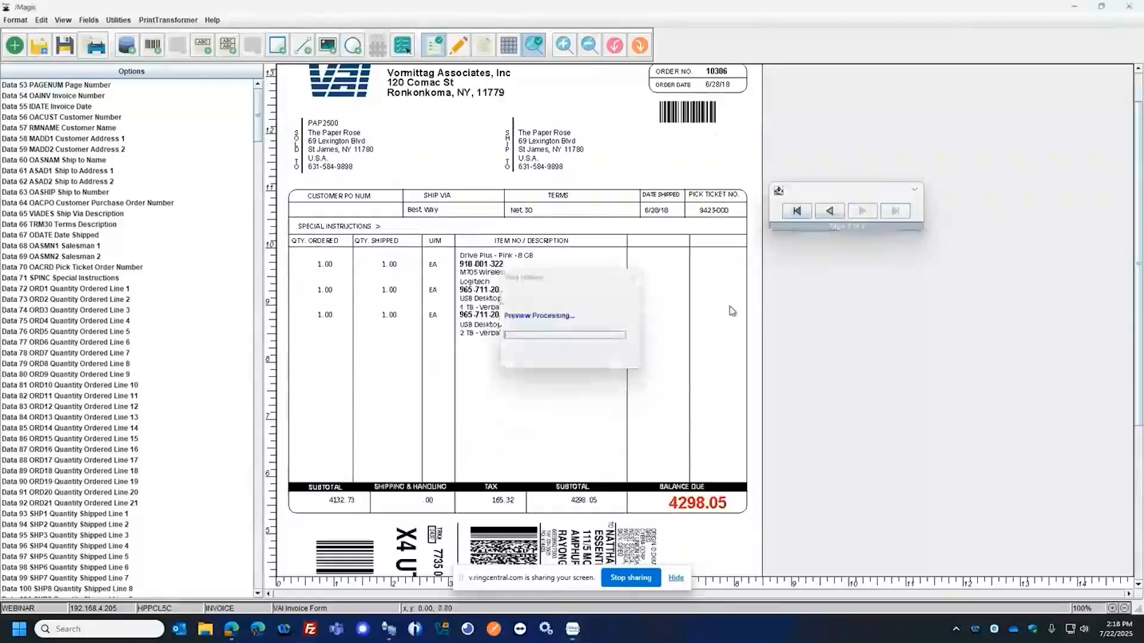
scroll(588, 372, up, 2)
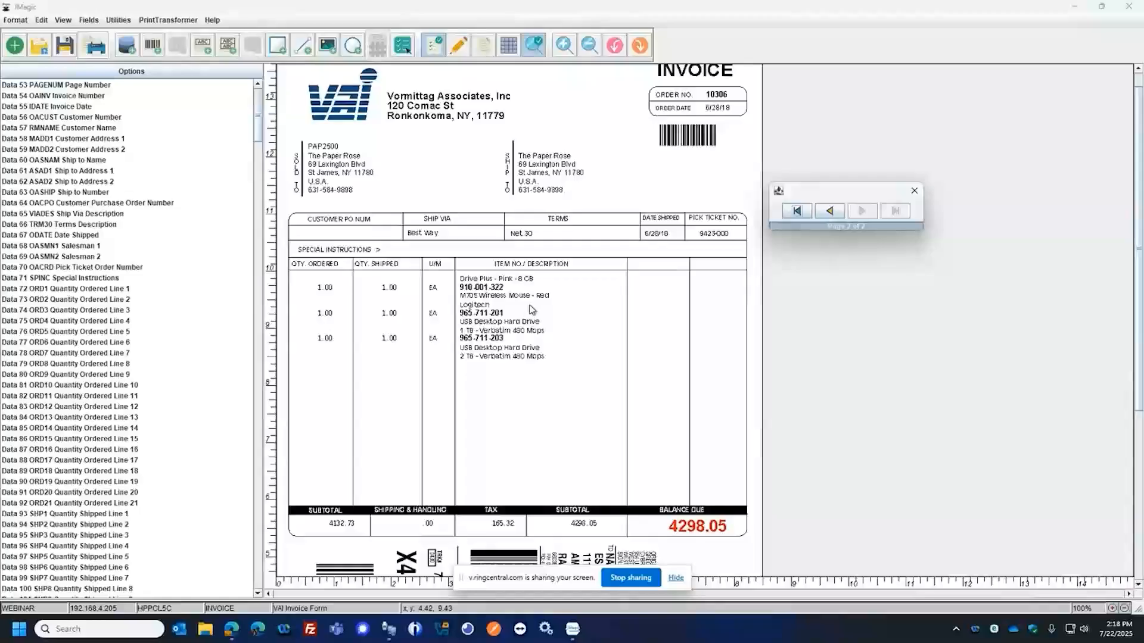
scroll(532, 309, up, 1)
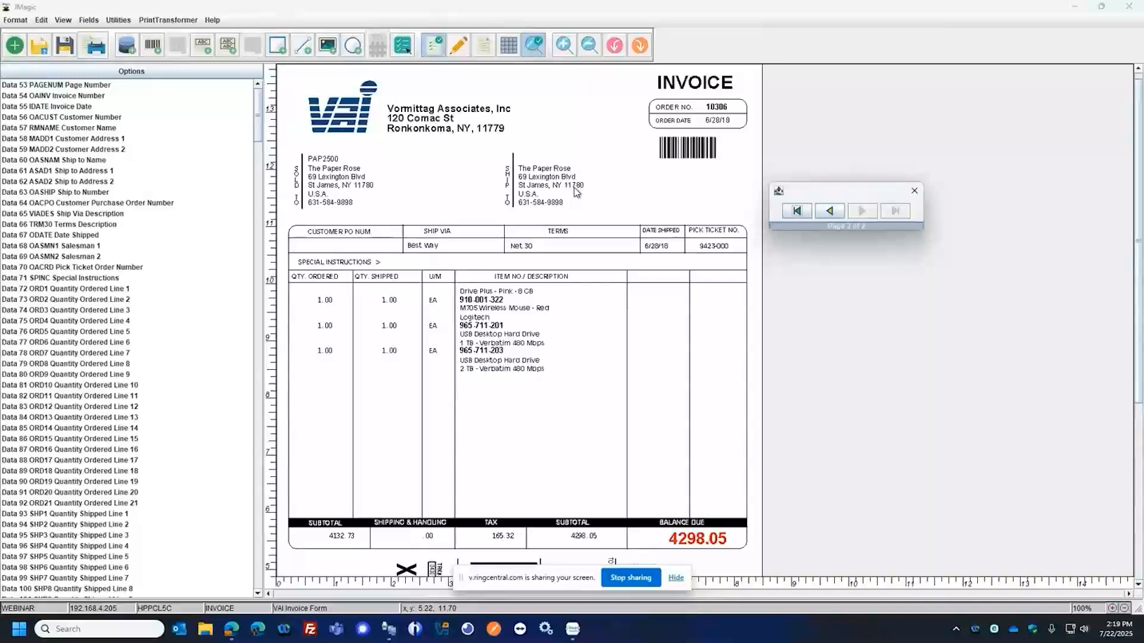
click(913, 191)
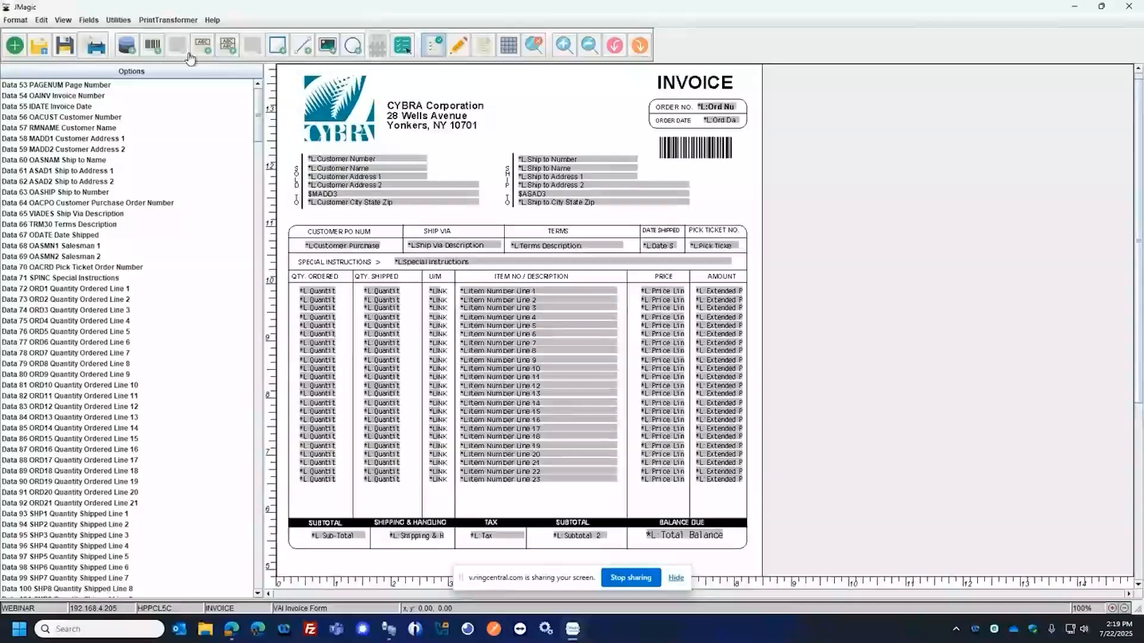
Step: Add a new condition named BARCODE with the description "Baracode Off"
click(168, 20)
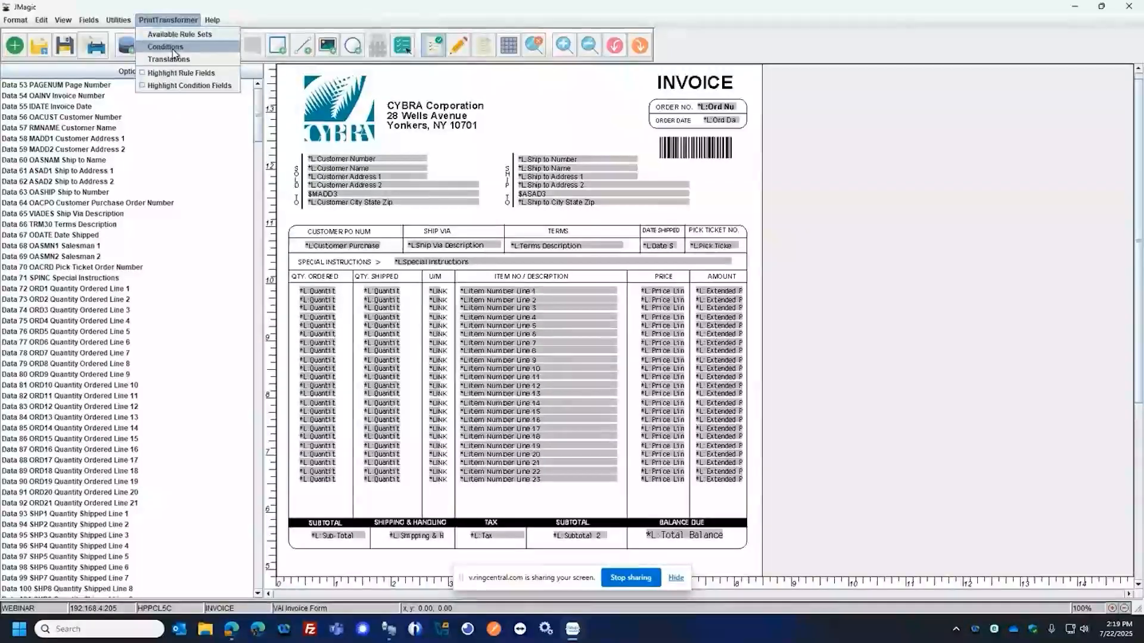
click(176, 52)
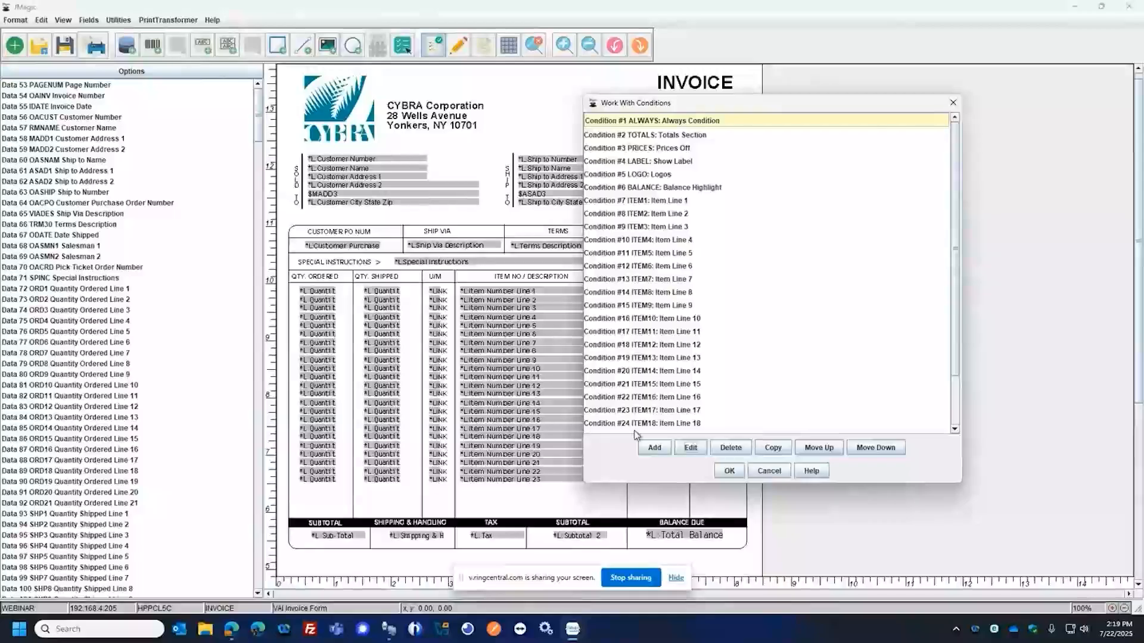
click(655, 449)
click(536, 171)
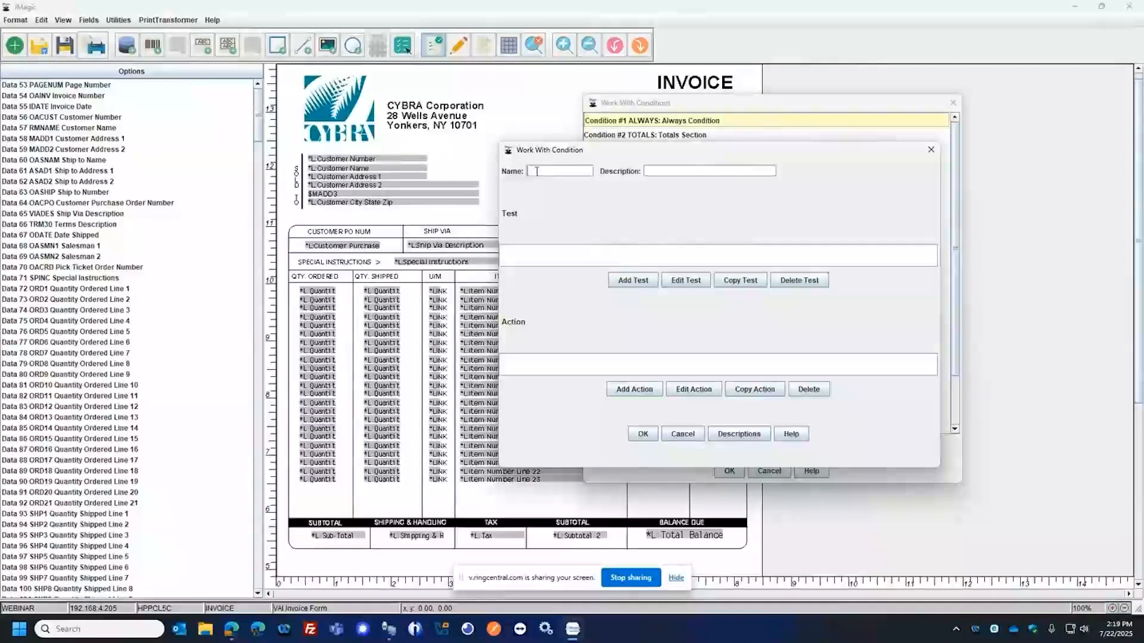
text(BARCODE)
key(Tab)
text(Baracode)
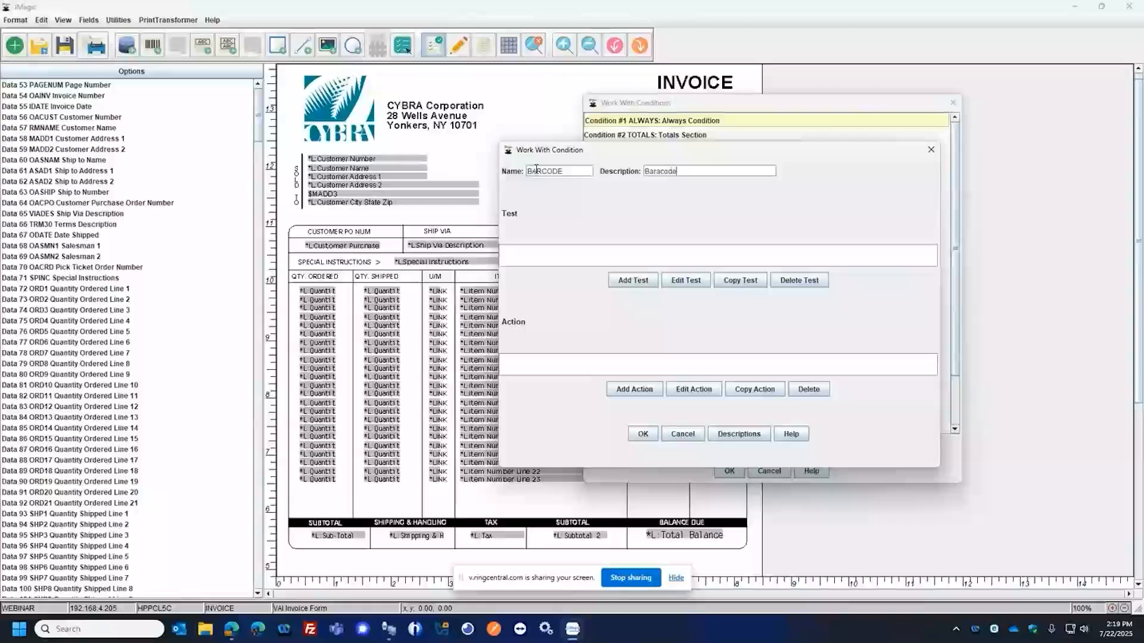
text( Off)
Step: Add a test to the BARCODE condition on data field ASAD2, with trimmed values and the Contains operator
key(space)
double_click(545, 198)
double_click(559, 210)
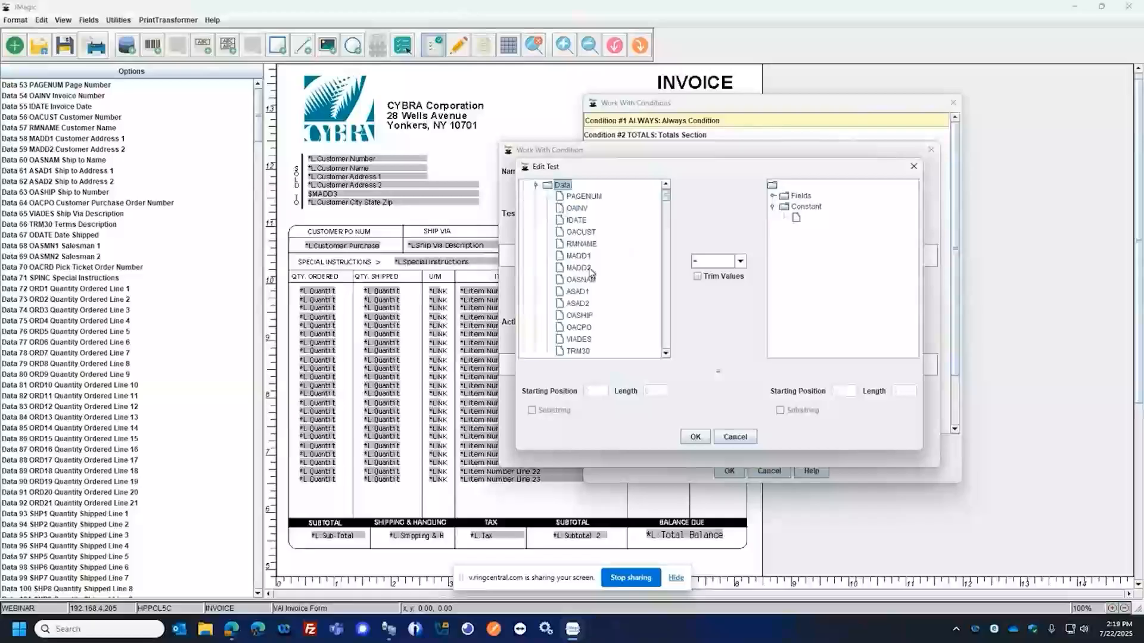
click(586, 305)
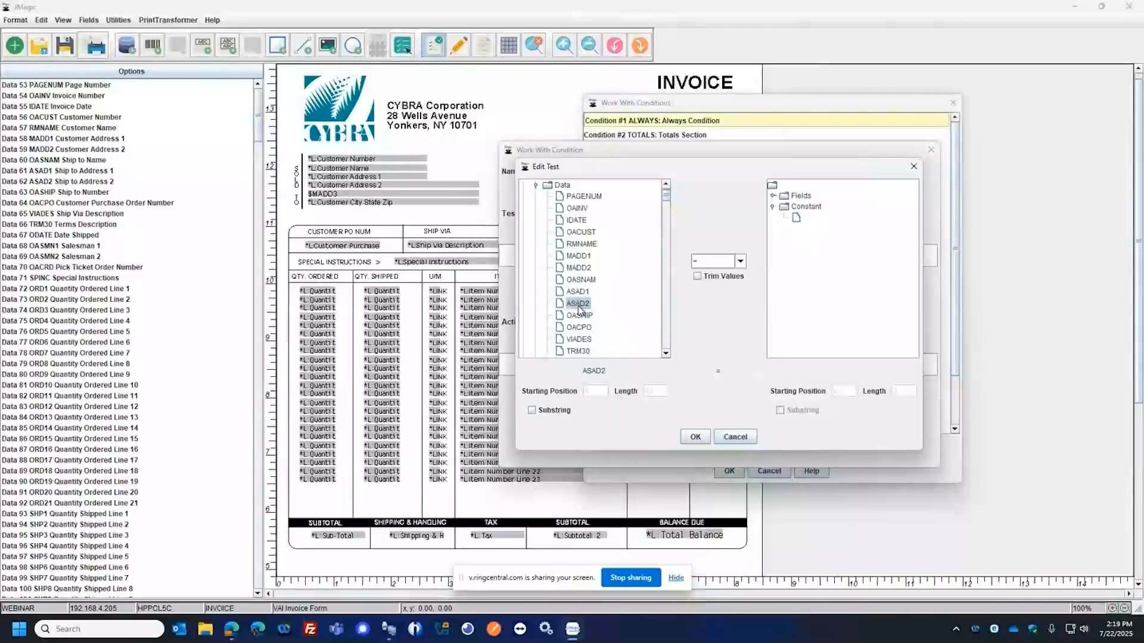
click(697, 277)
click(709, 262)
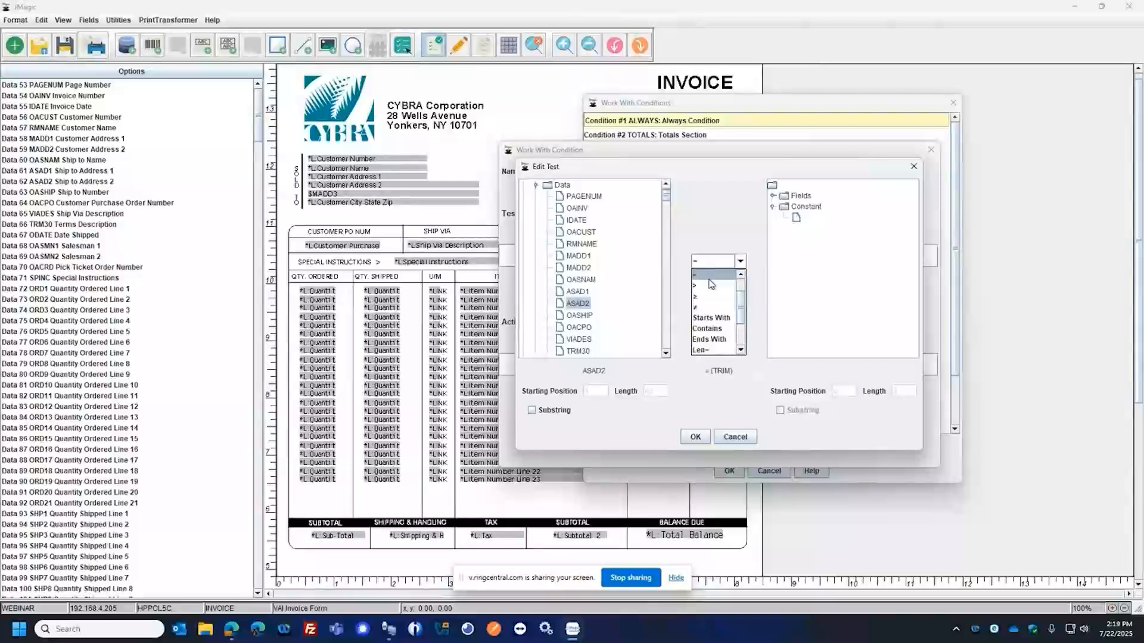
click(711, 328)
Step: Enter 11780 as the constant the test compares against, and accept the test
double_click(797, 219)
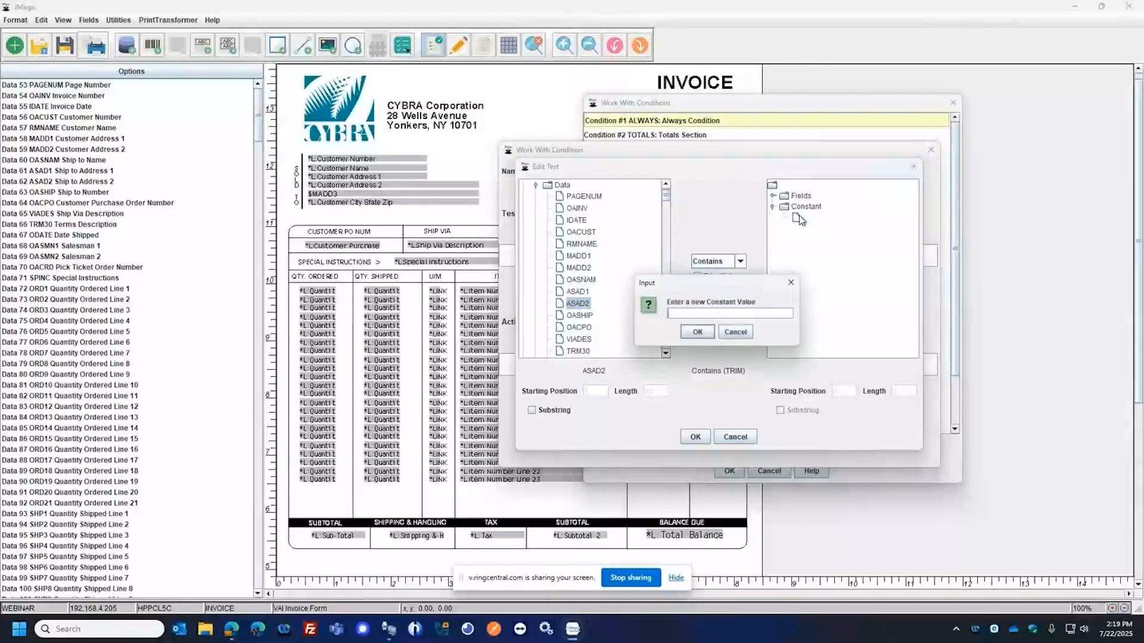
text(117)
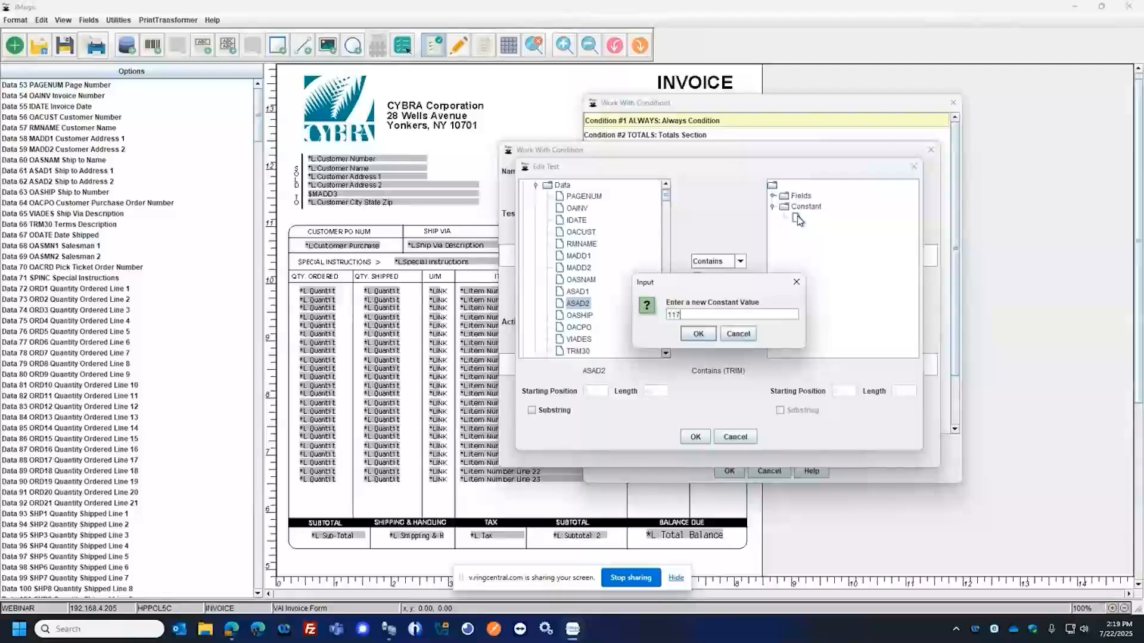
text(80)
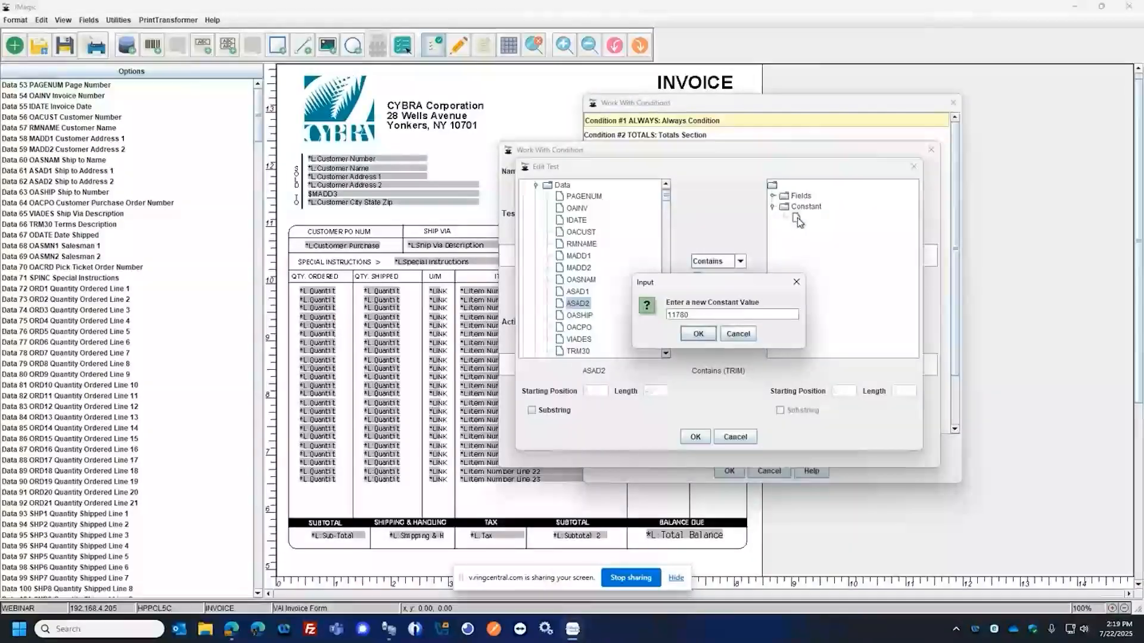
click(697, 332)
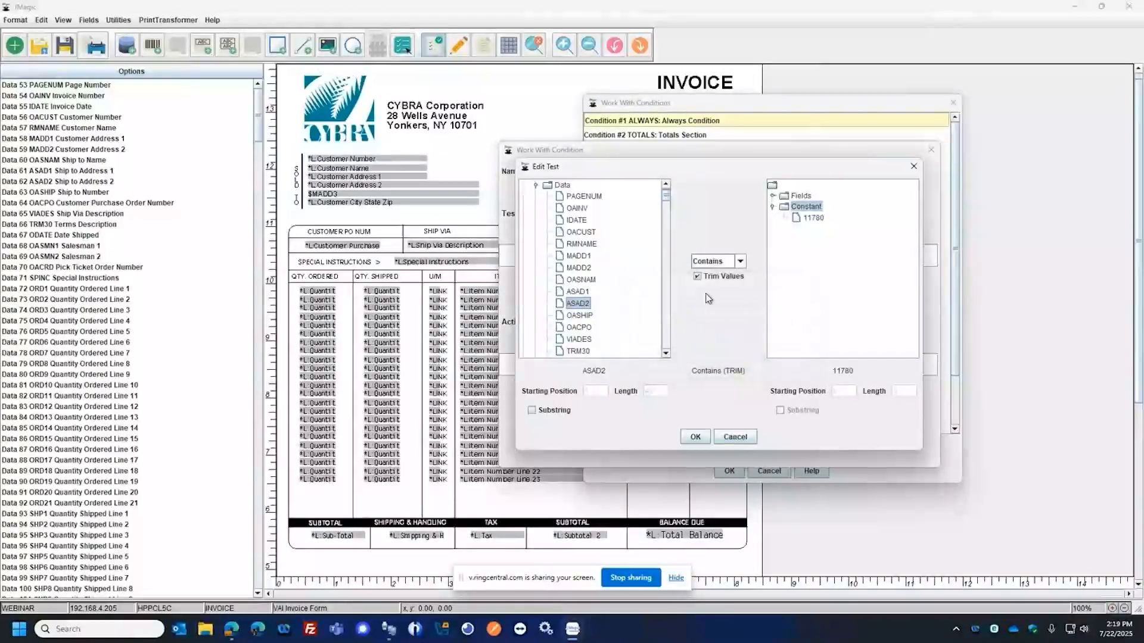
click(697, 438)
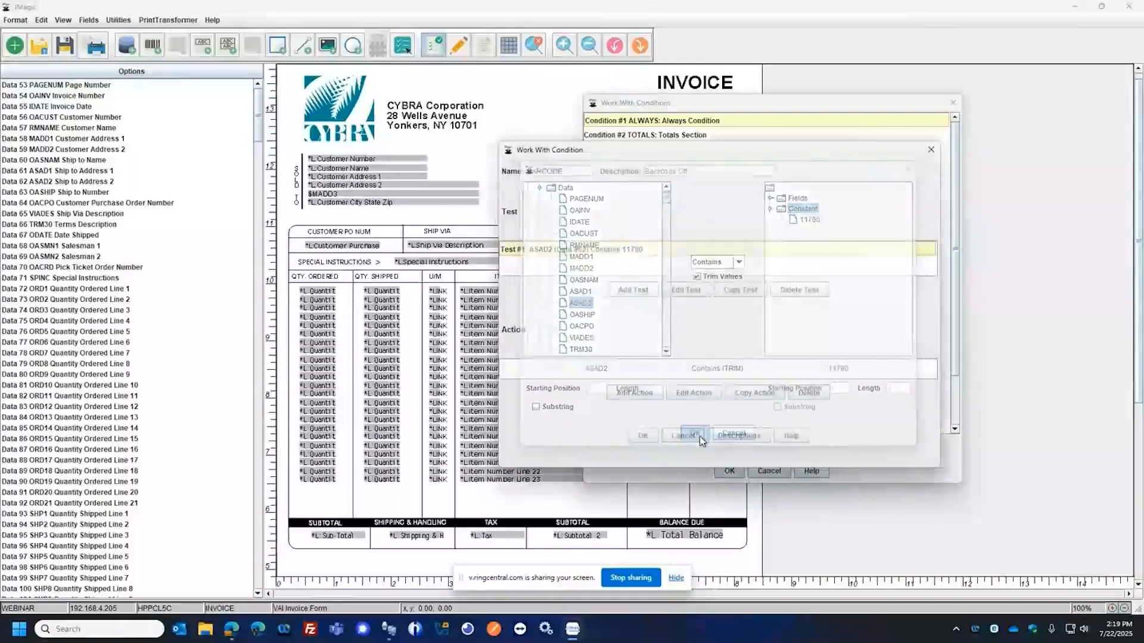
Step: Add an action to the BARCODE condition that turns off bar code #1 (*LINK - Order)
click(635, 393)
click(605, 203)
double_click(605, 203)
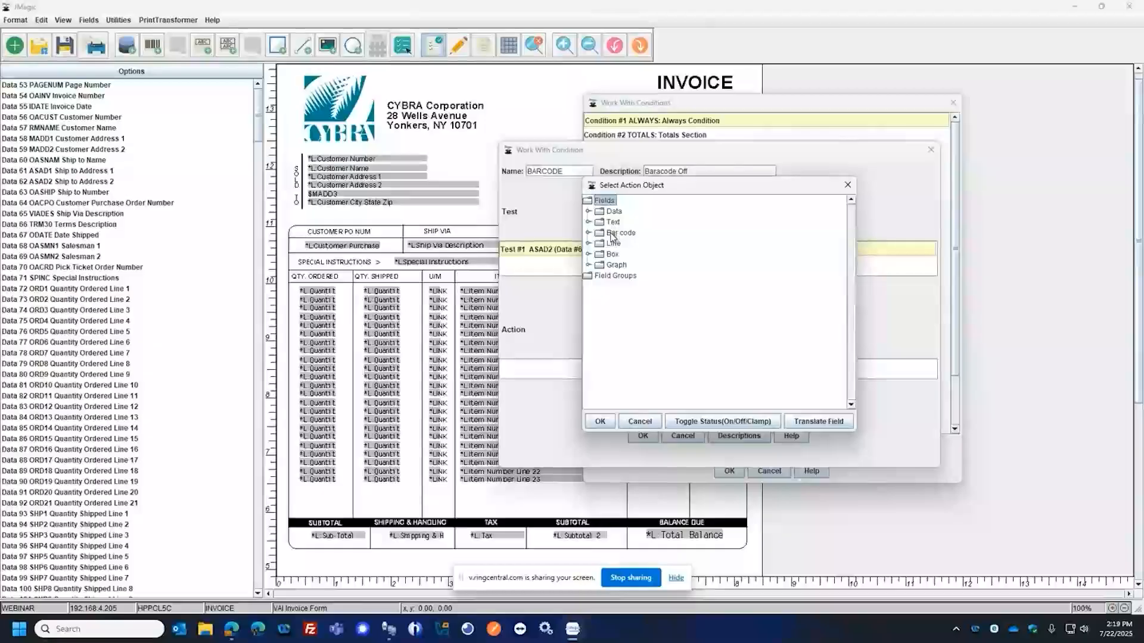
double_click(614, 233)
click(649, 245)
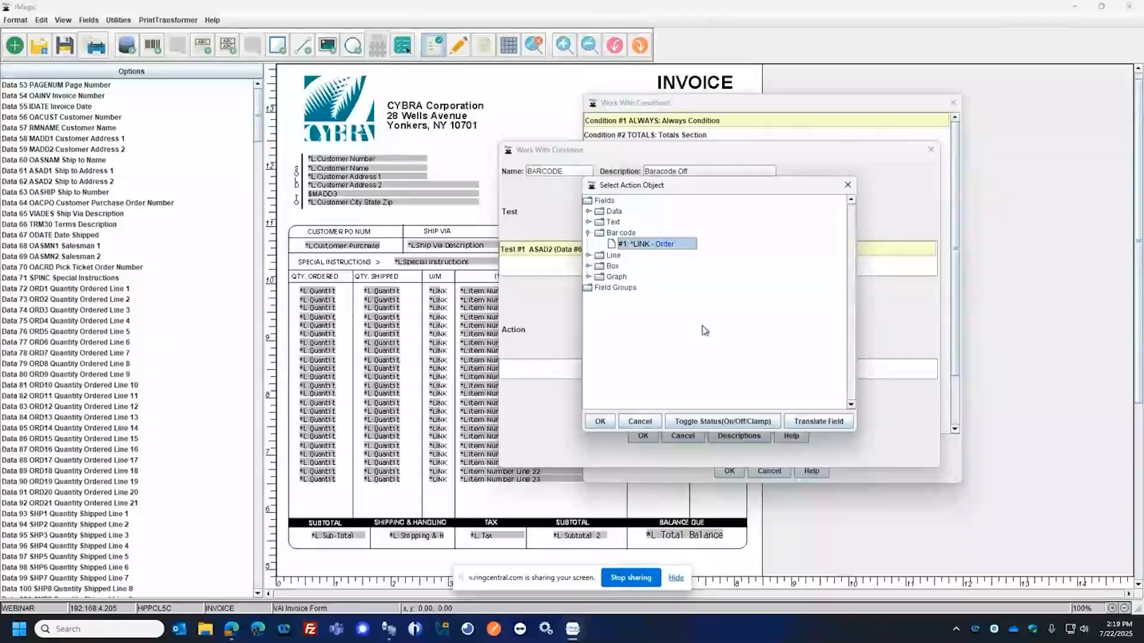
click(737, 421)
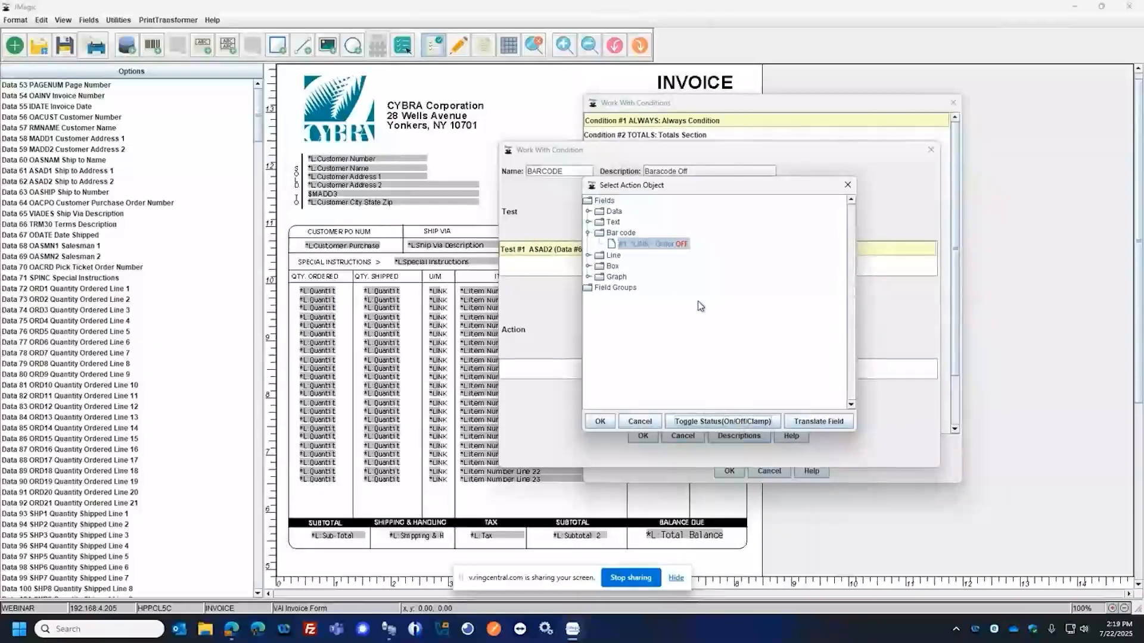
click(600, 421)
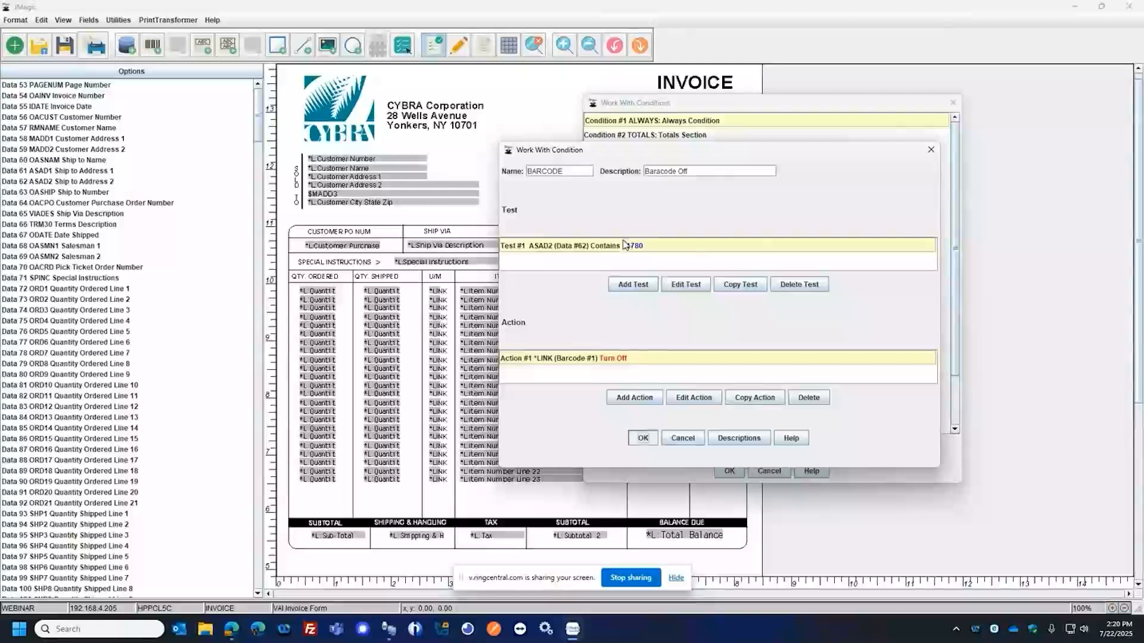
Step: Accept the BARCODE condition, close the conditions list, and save the INVOICE format
click(642, 439)
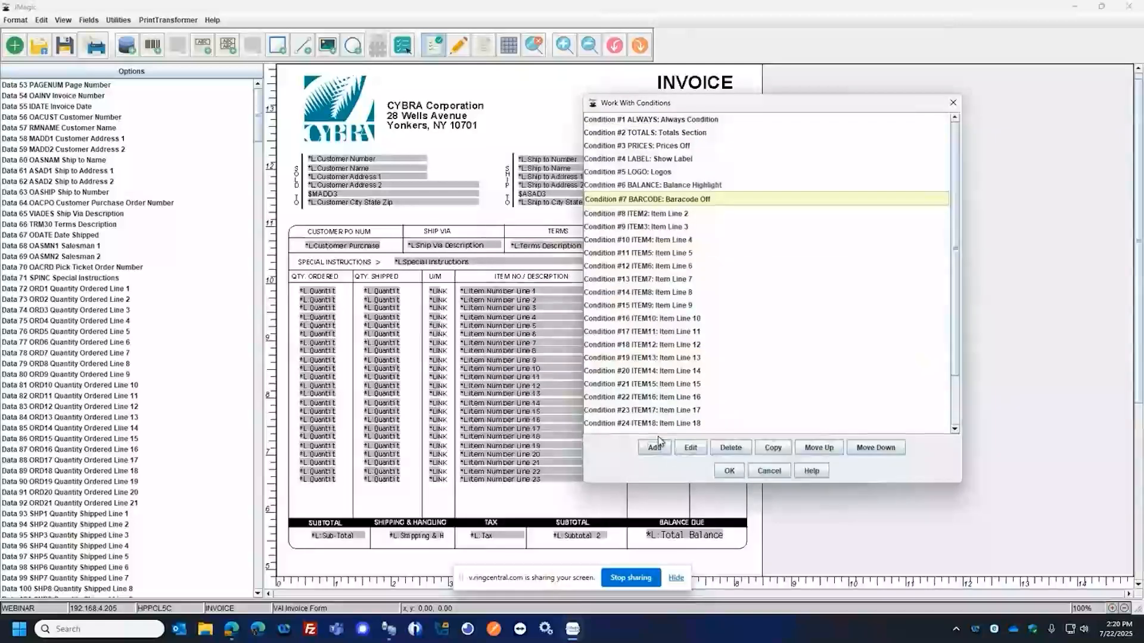
click(729, 471)
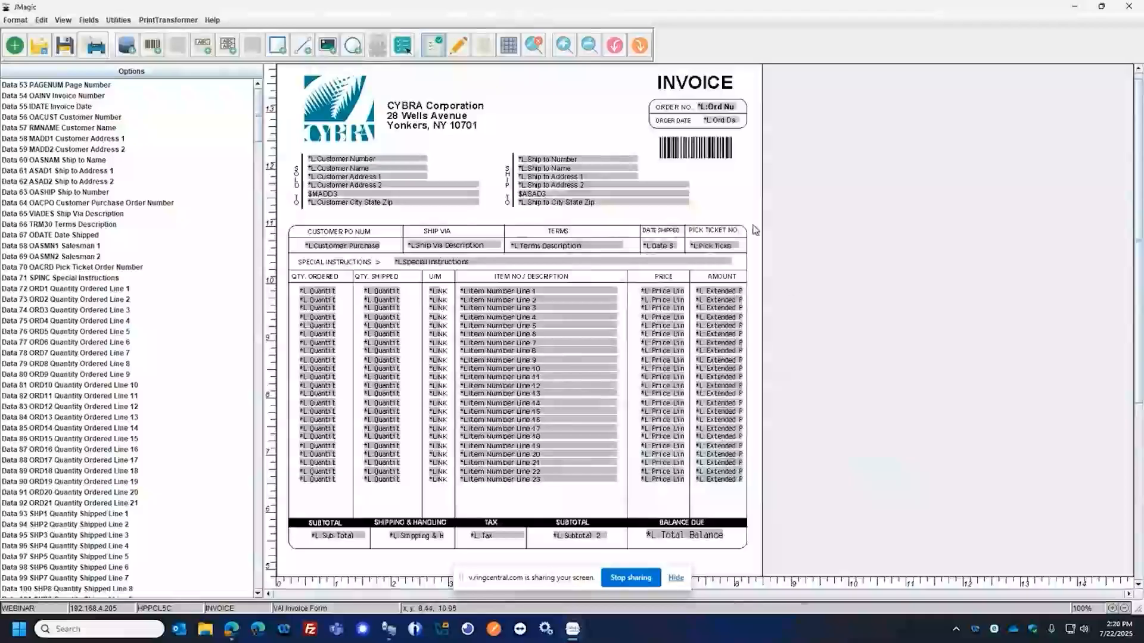
click(64, 46)
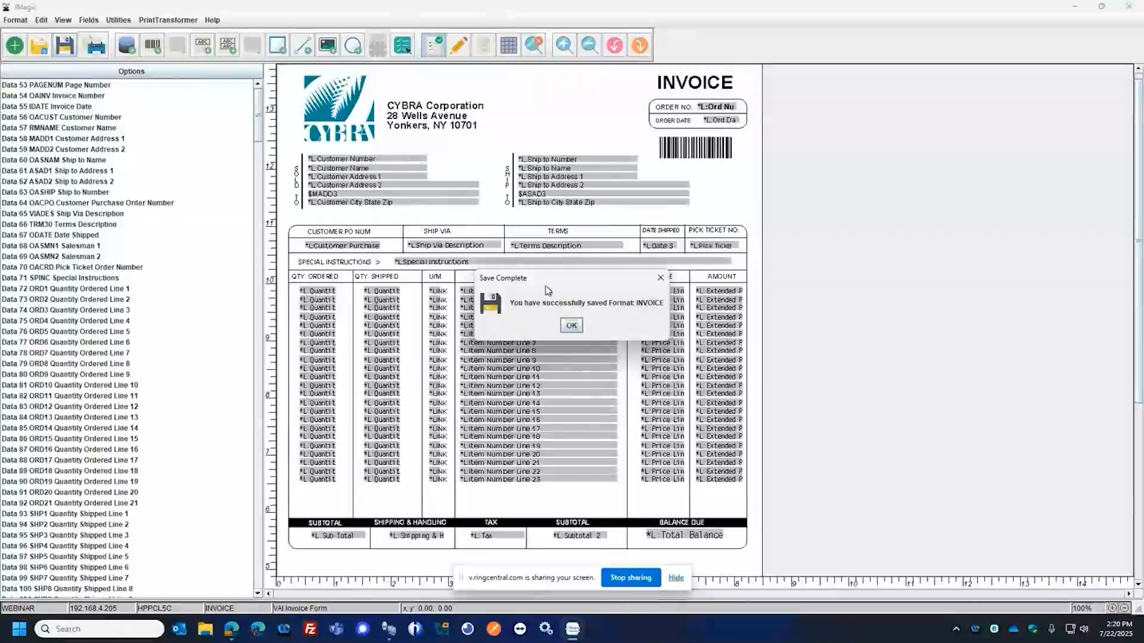
click(573, 326)
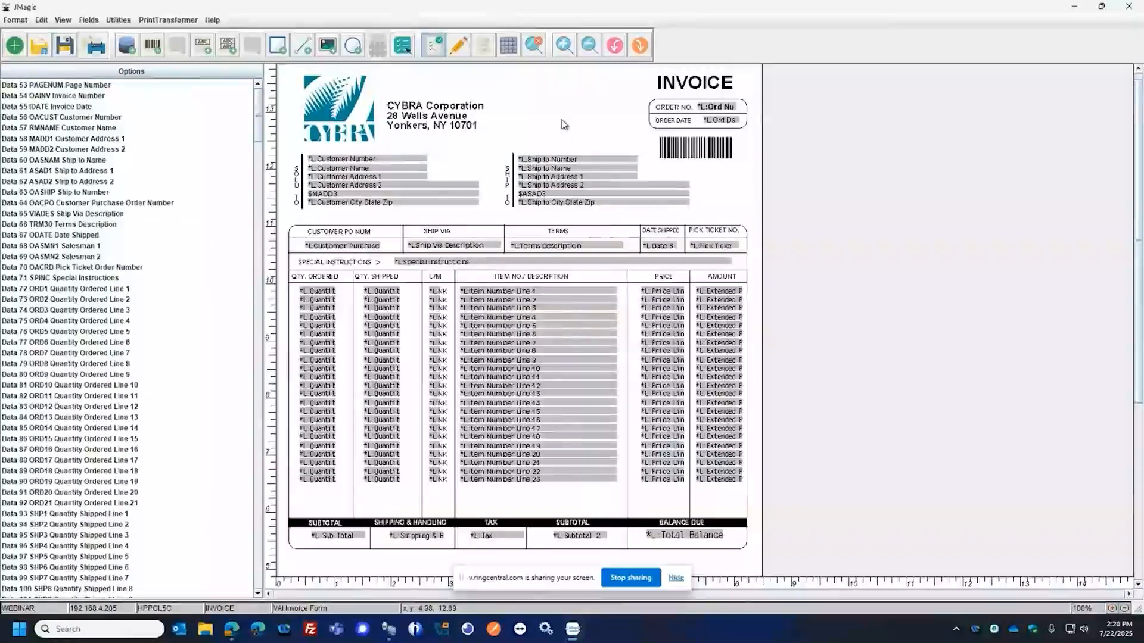
Step: Preview the format with spooled file VAIINV, check the barcode area on both pages, and leave the preview
click(532, 45)
click(596, 345)
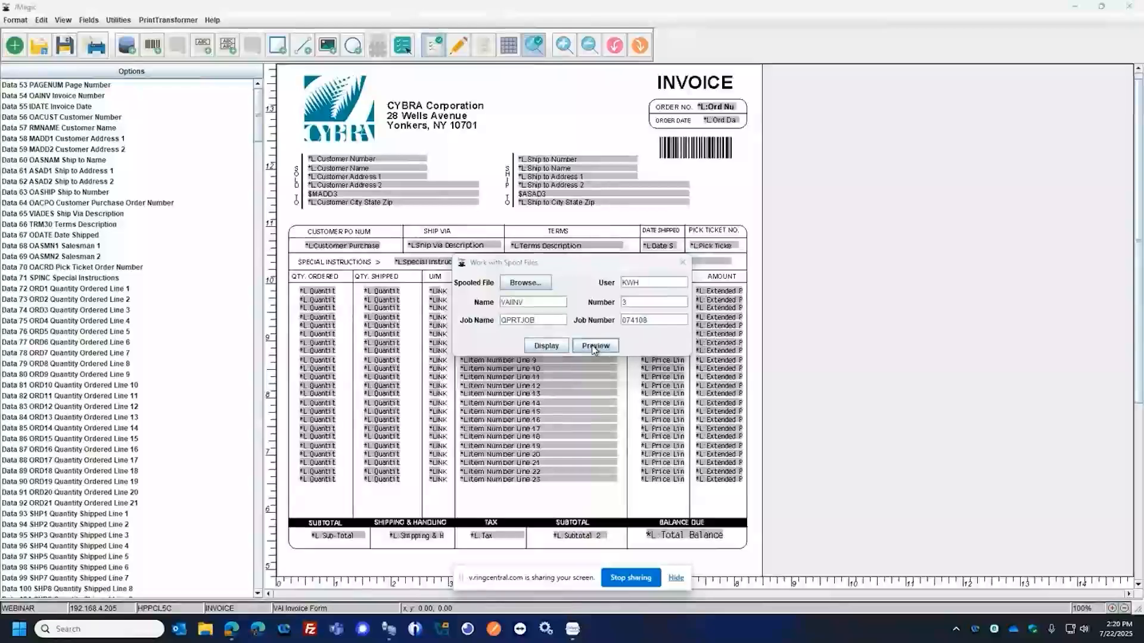
click(576, 364)
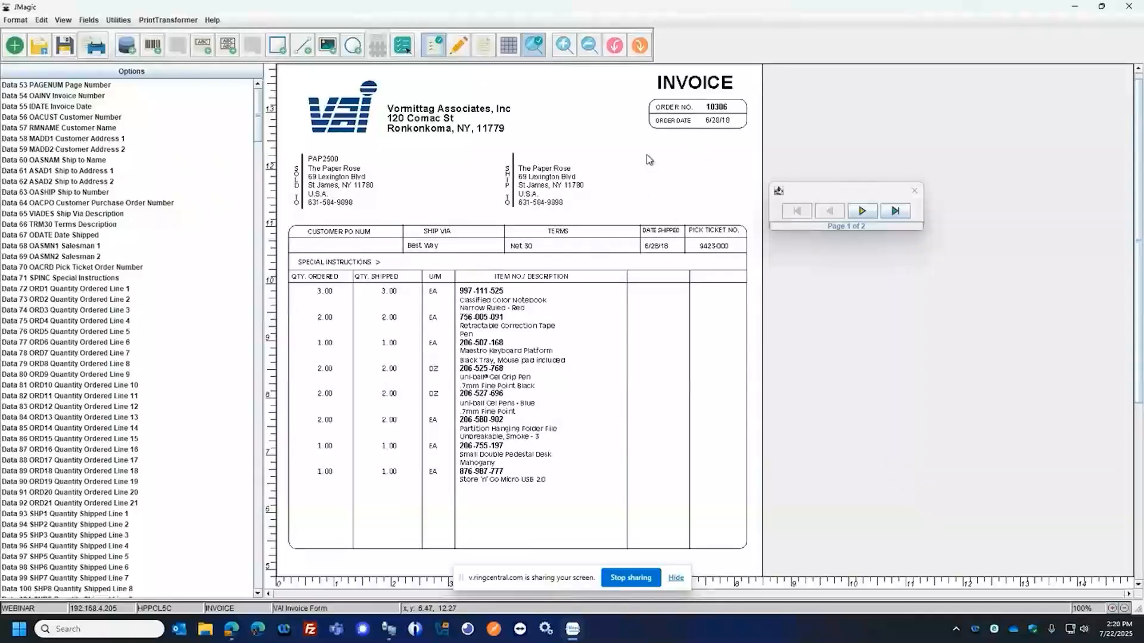
click(862, 212)
click(828, 211)
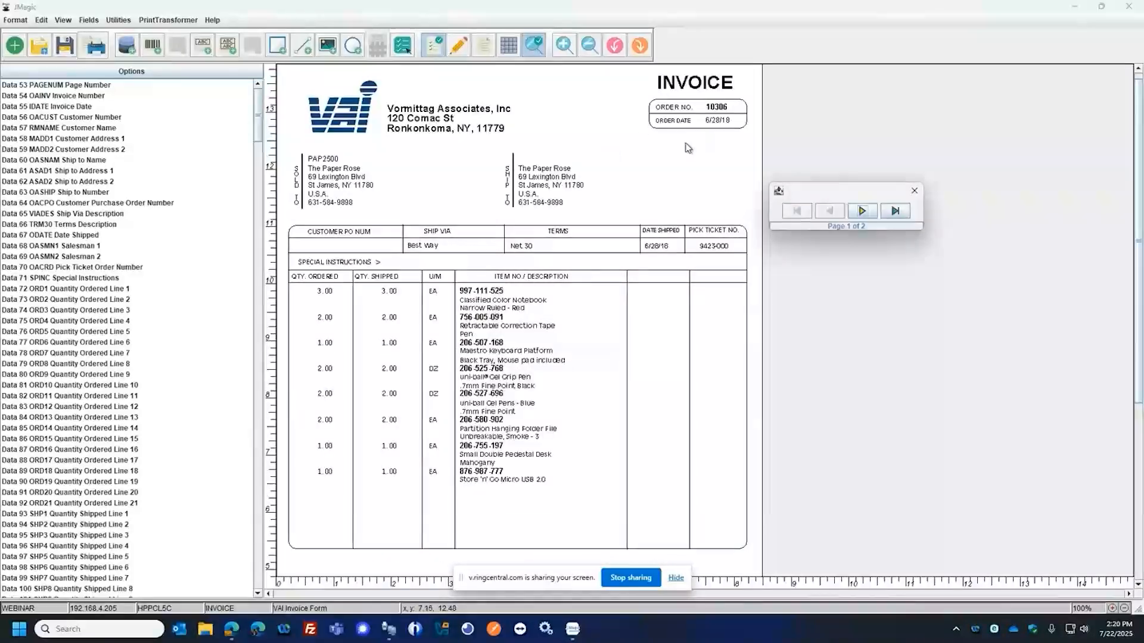
click(913, 192)
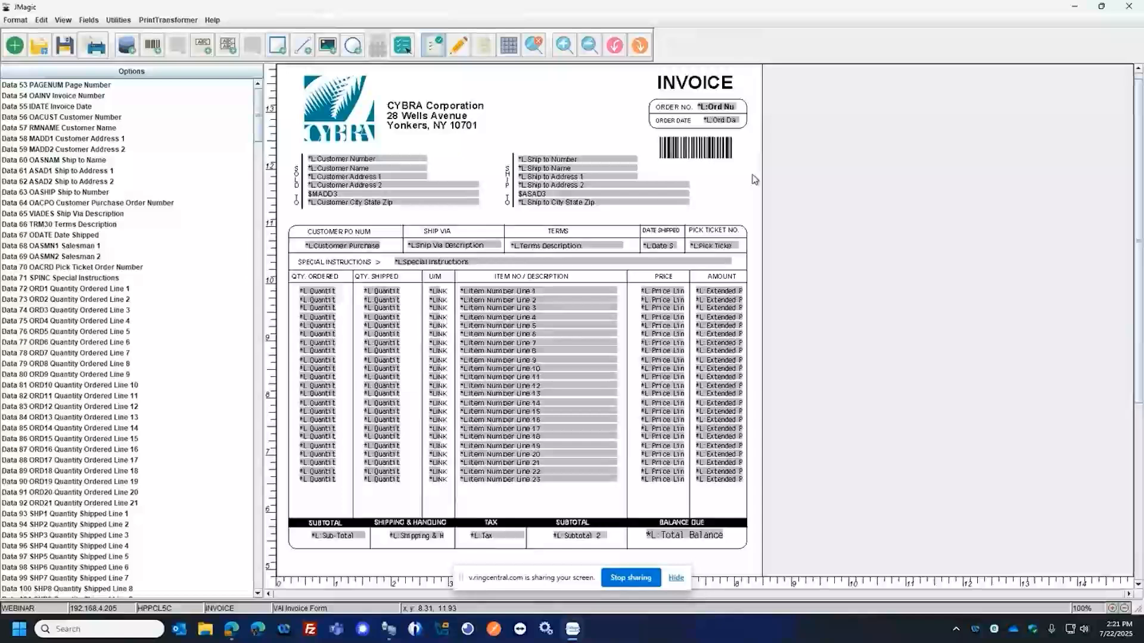
Step: Reopen the conditions list, review the order of its conditions including BARCODE, and close it
click(162, 20)
click(165, 47)
scroll(723, 251, down, 2)
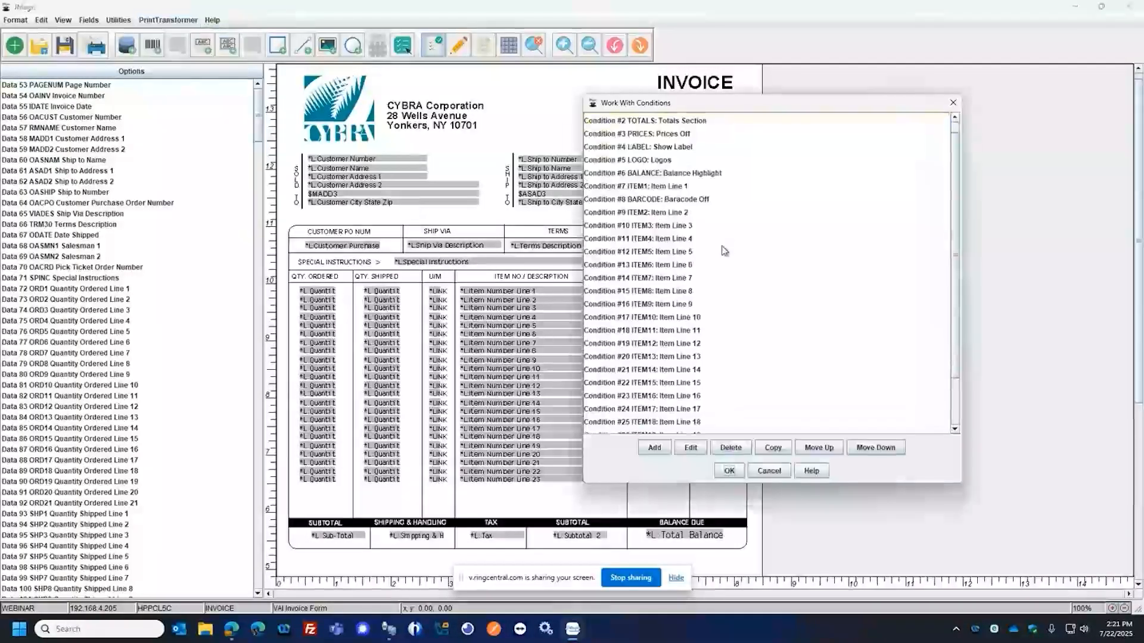
scroll(722, 250, up, 2)
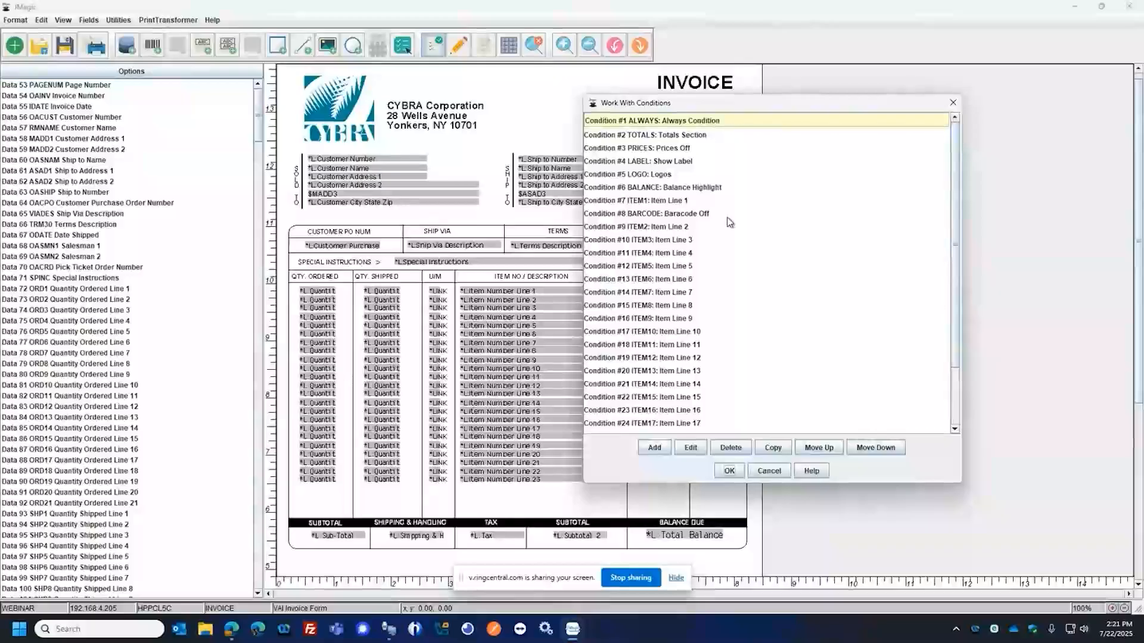
drag(681, 111, 599, 99)
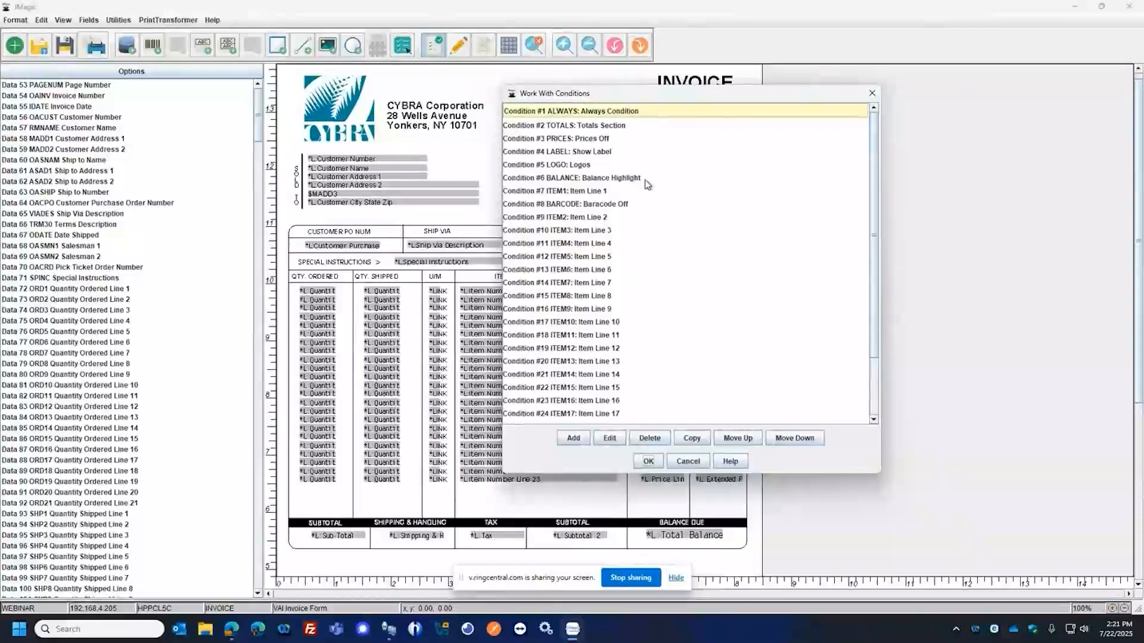
click(872, 94)
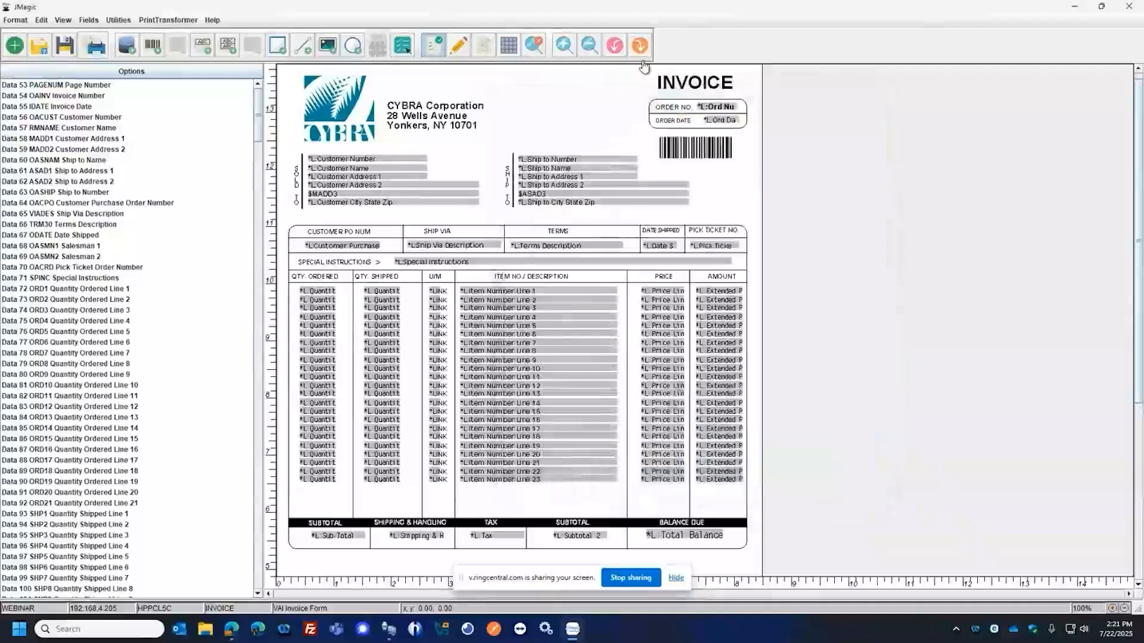
Step: Preview the invoice once more, compare the conditional formatting on pages 1 and 2, and return to the design
click(535, 47)
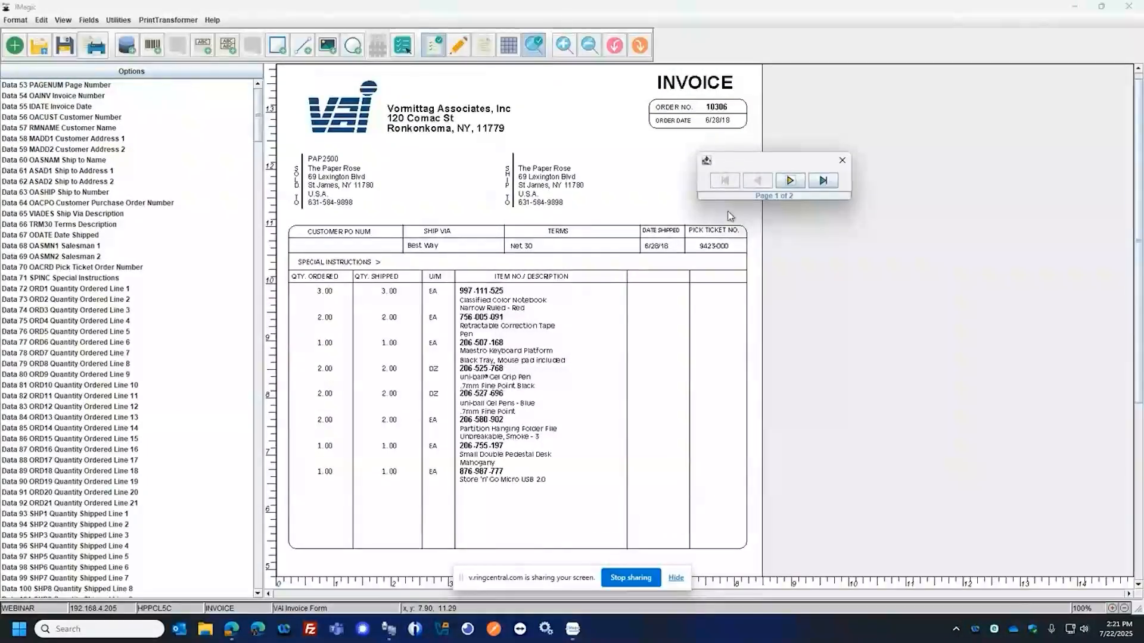
scroll(775, 260, up, 4)
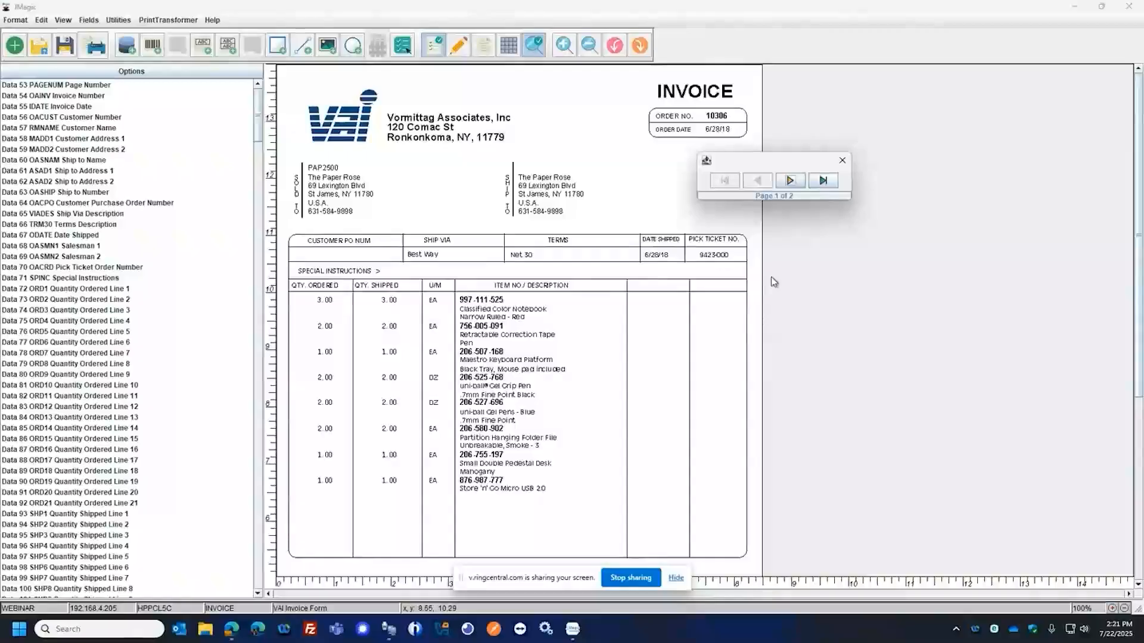
click(790, 185)
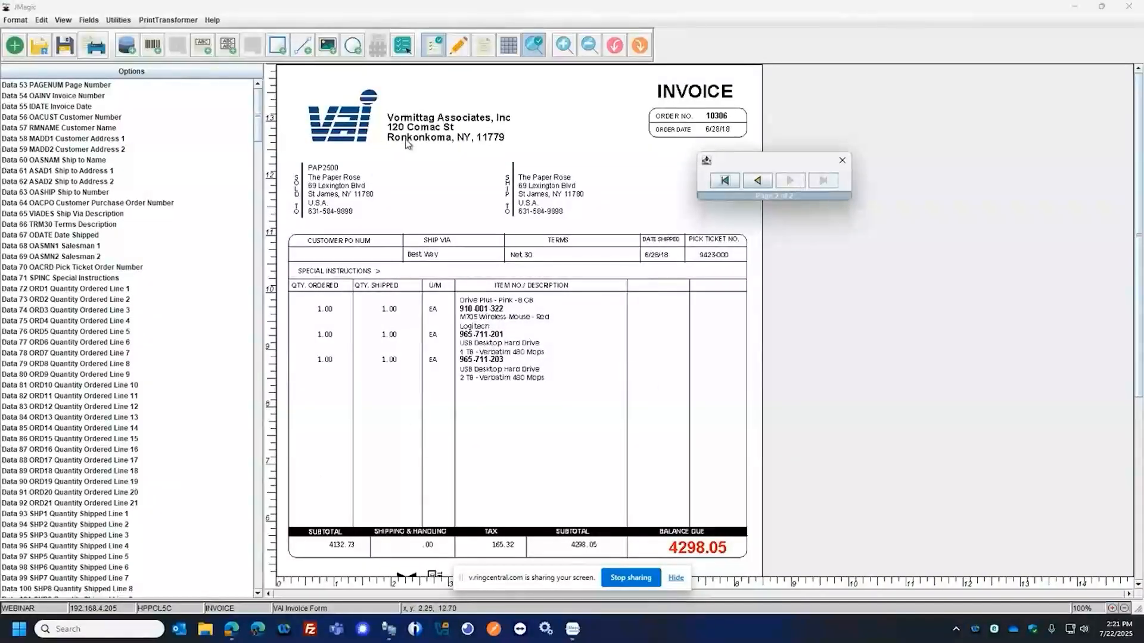
click(756, 181)
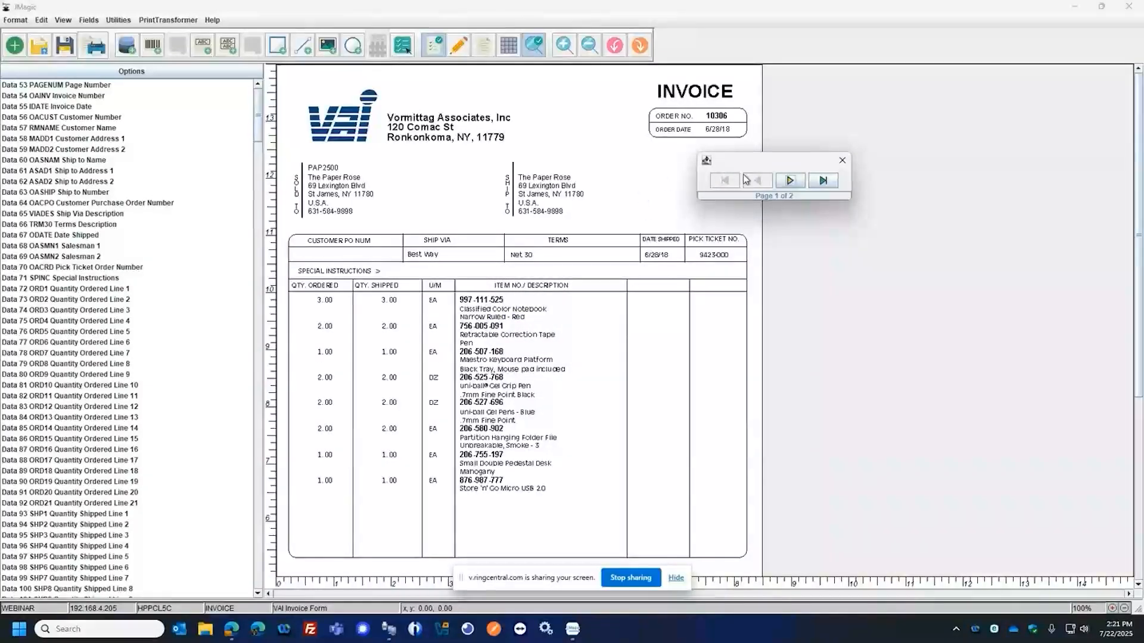
drag(757, 169, 706, 126)
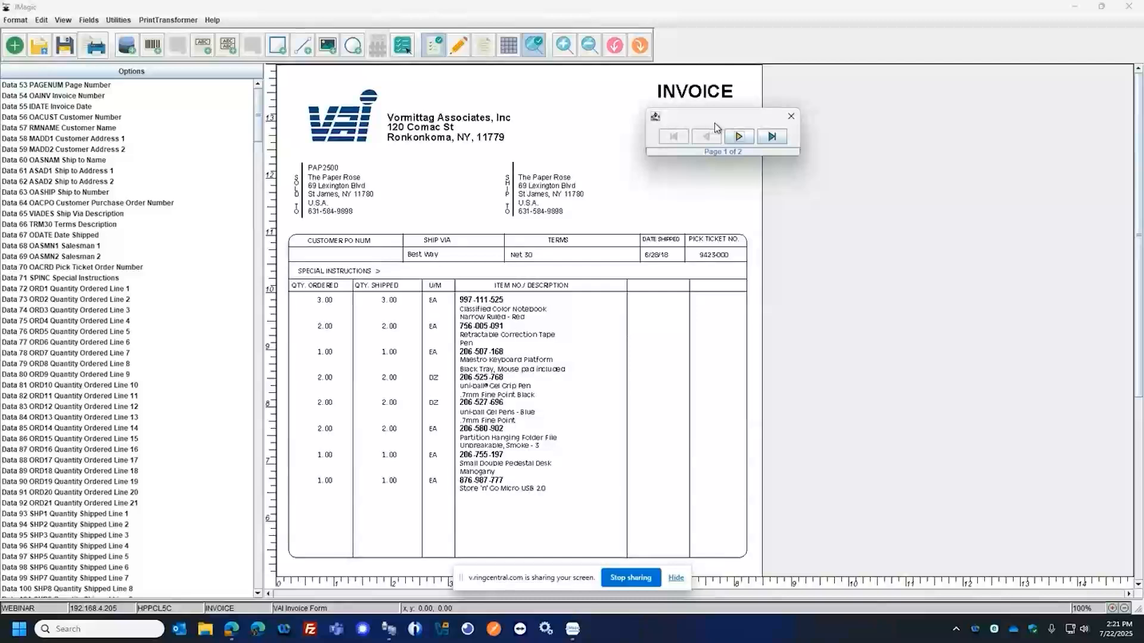
click(791, 117)
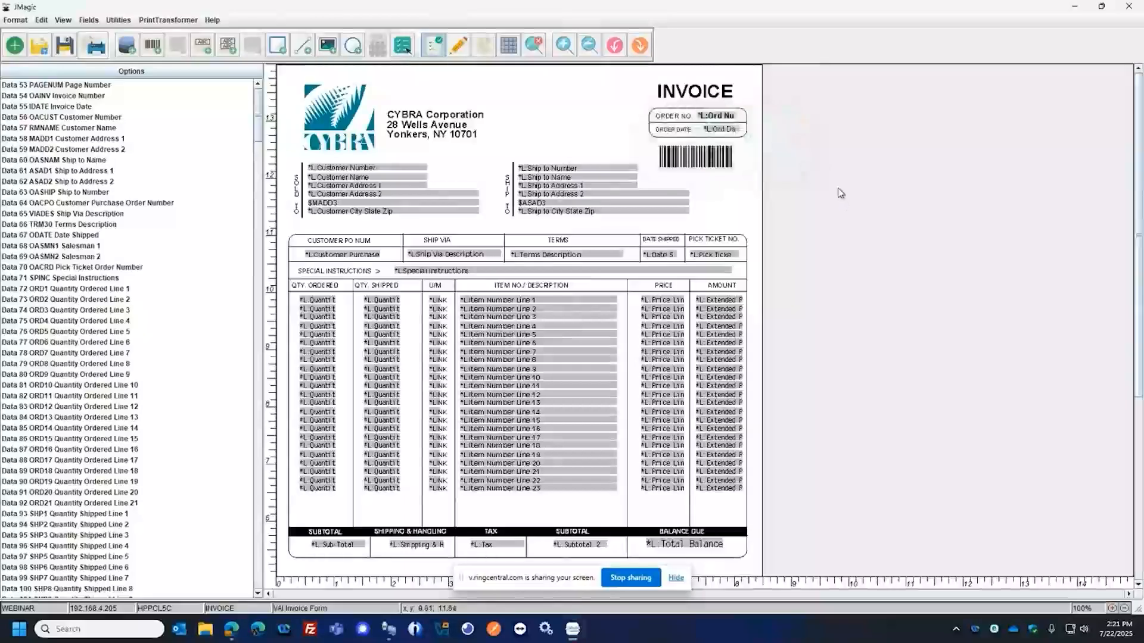